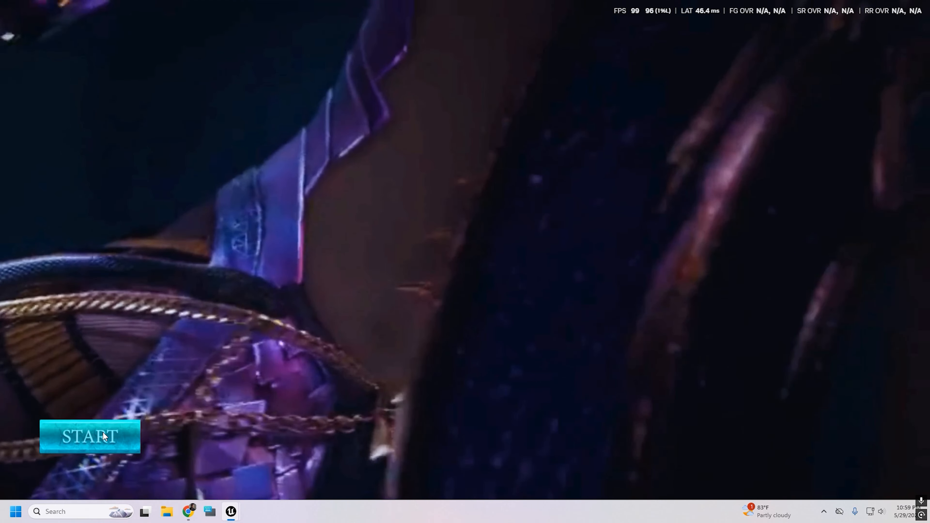
Step: Start the game from its start menu, hide the graphics settings overlay, and walk the character across the lobby to the glass doors
click(103, 433)
key(w)
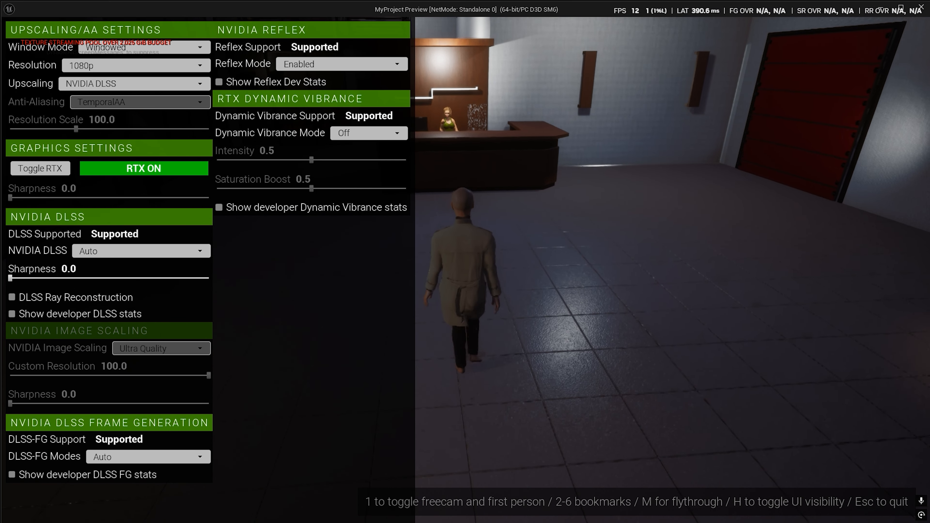
key(h)
key(w)
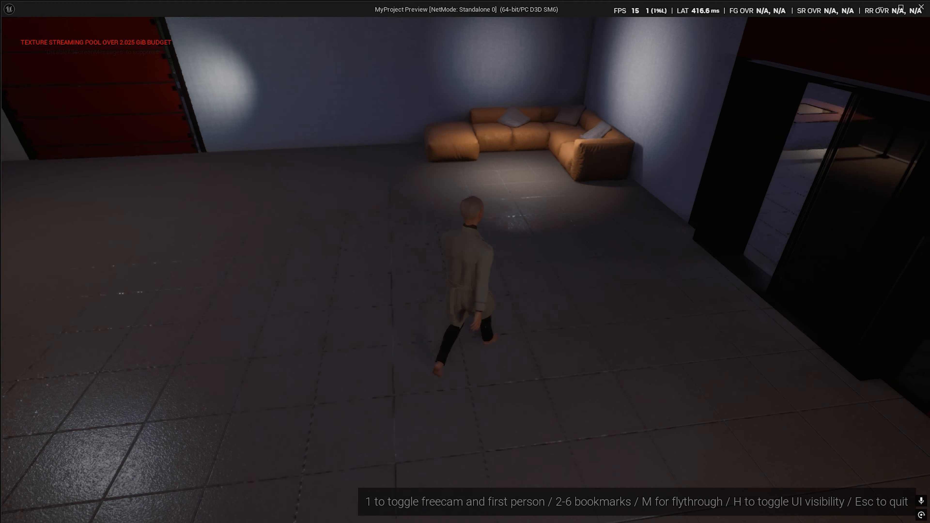
key(w)
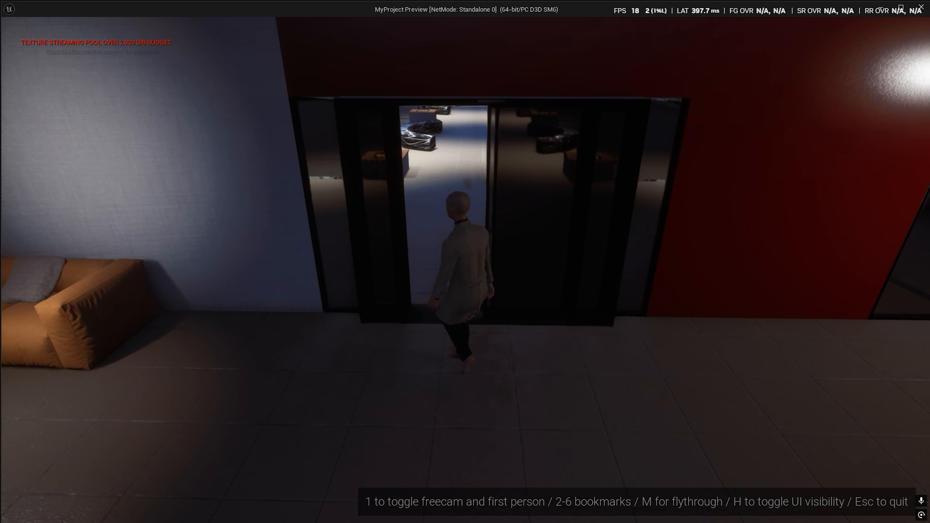
key(w)
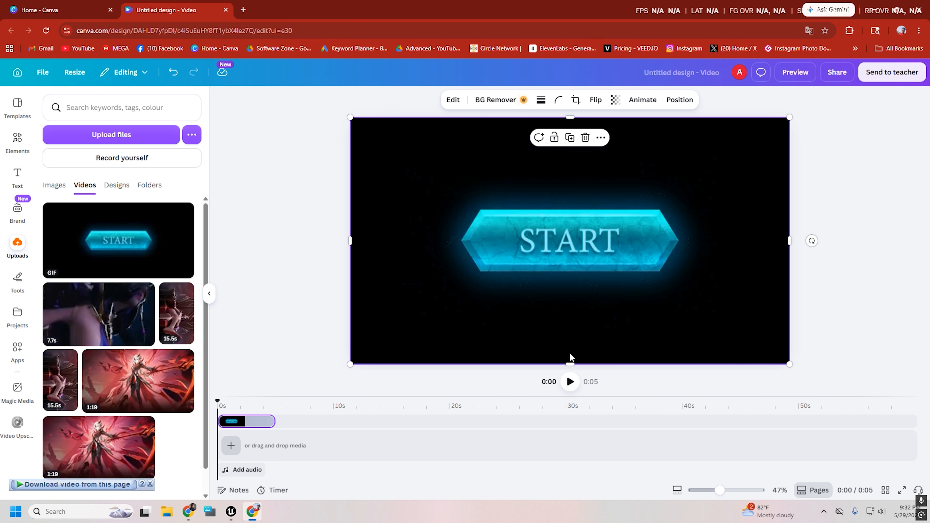
Step: Preview the START button clip, extend it to about 7.8 s on the timeline, and return the playhead to the beginning
click(570, 382)
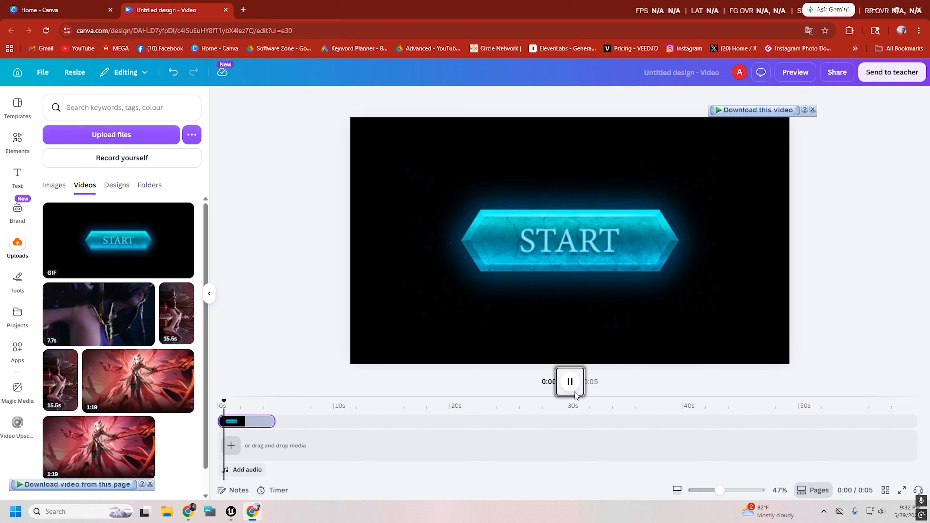
click(571, 384)
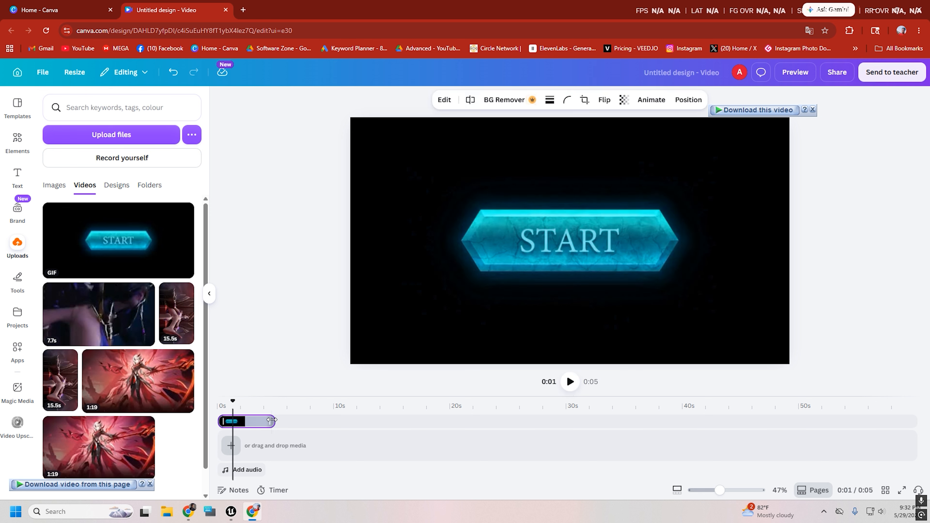
drag(272, 420, 315, 422)
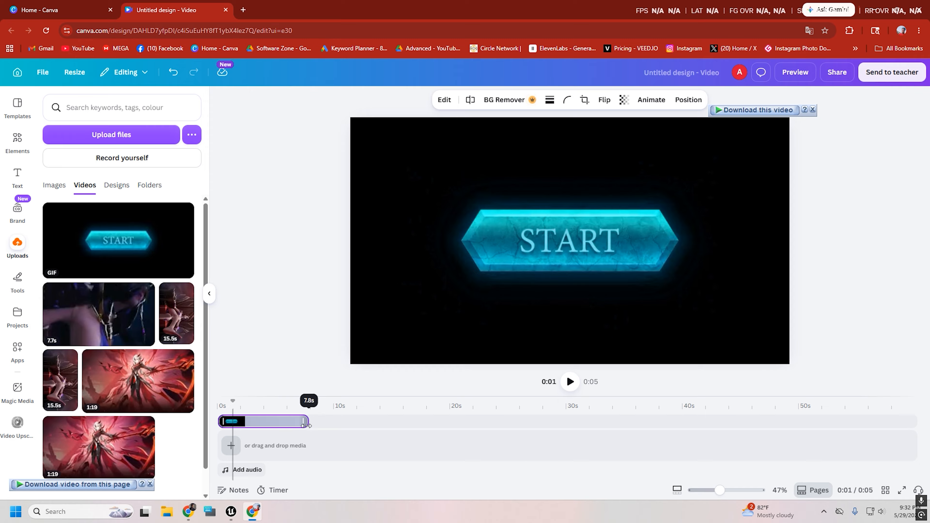
drag(305, 426, 306, 424)
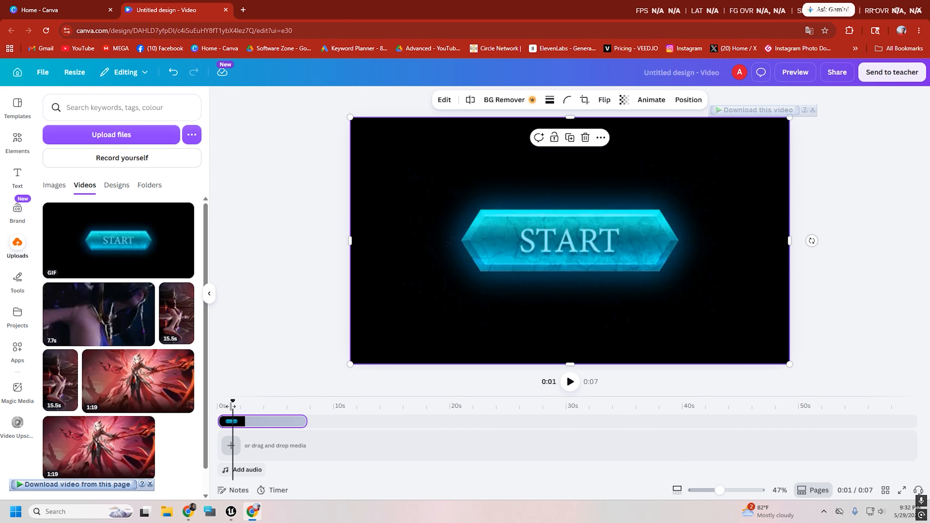
mouse_move(233, 406)
mouse_down()
mouse_move(309, 404)
mouse_move(219, 403)
mouse_up()
click(445, 186)
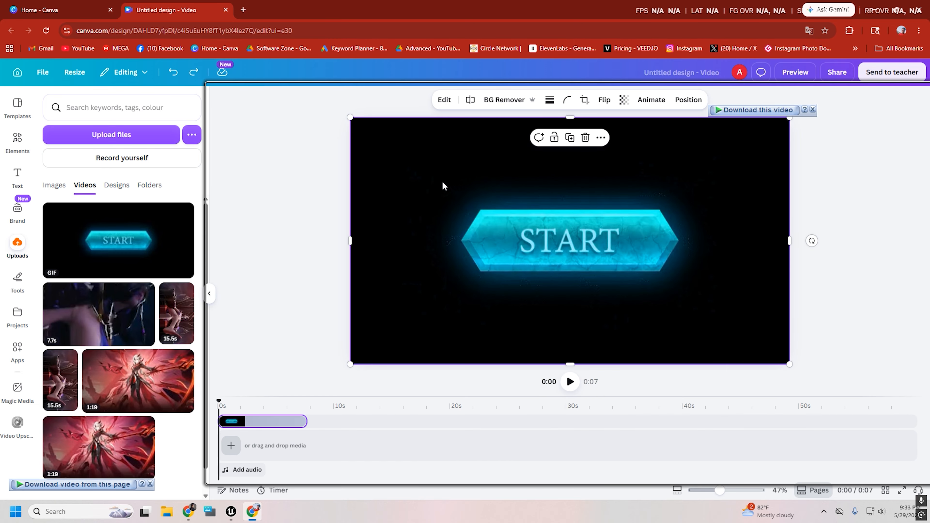
Step: Begin cropping the START clip by shrinking the 16:9 crop frame around the button
mouse_move(348, 119)
mouse_down()
mouse_move(384, 136)
mouse_move(350, 118)
mouse_up()
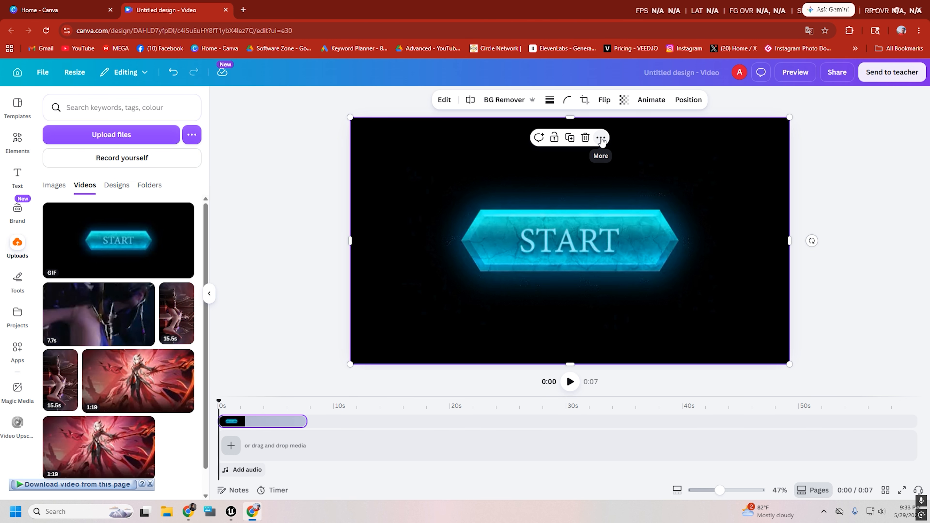
click(584, 100)
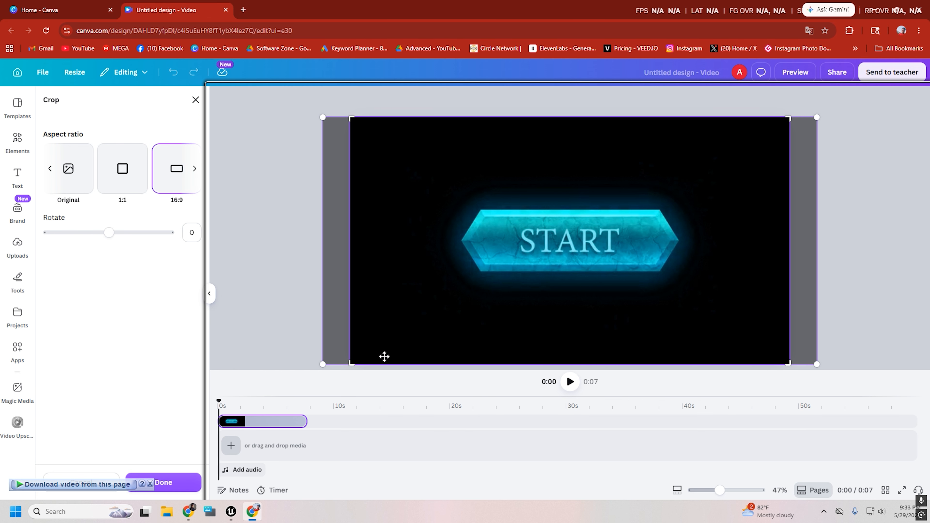
drag(353, 362, 452, 282)
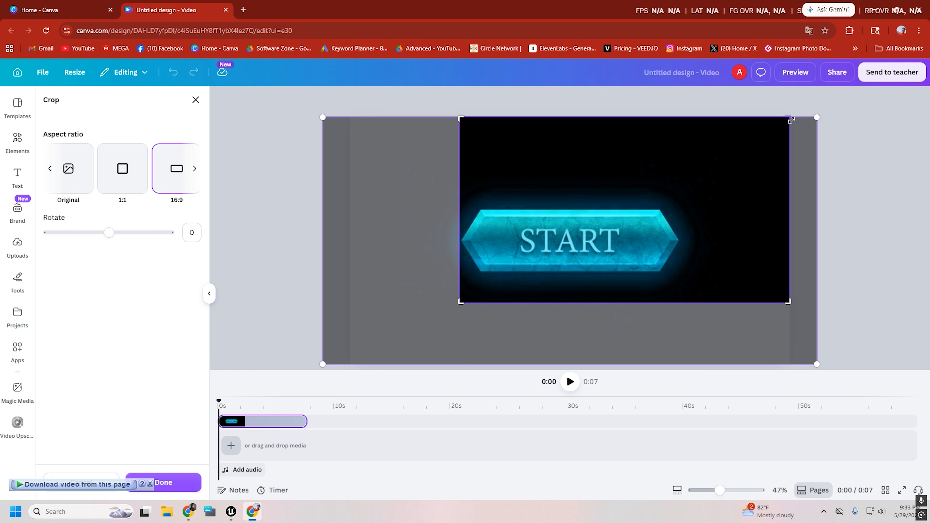
drag(791, 120, 684, 190)
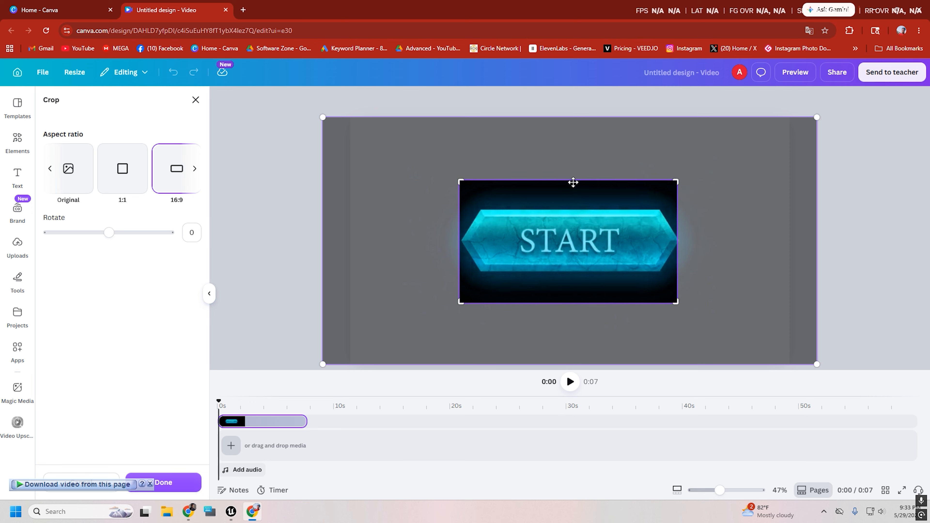
drag(458, 303, 506, 276)
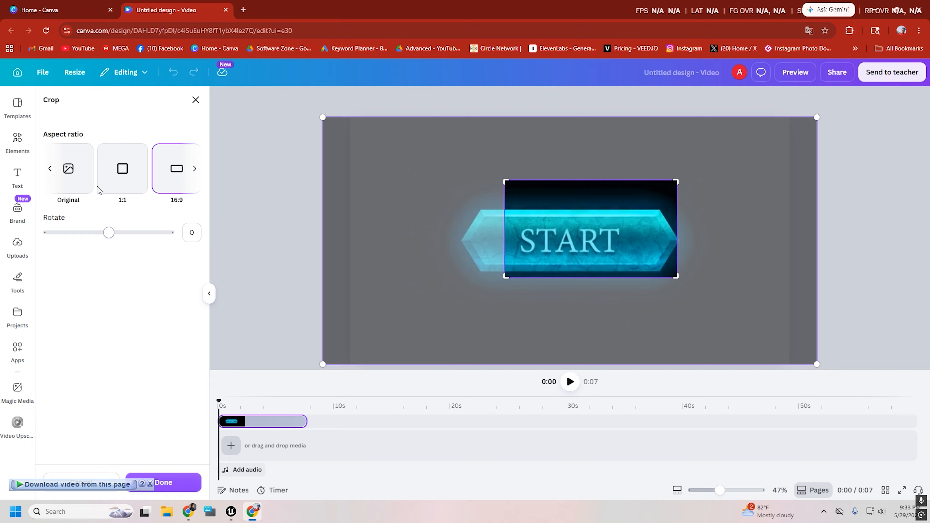
Step: Browse the crop aspect ratios and set the crop to Freeform
click(195, 169)
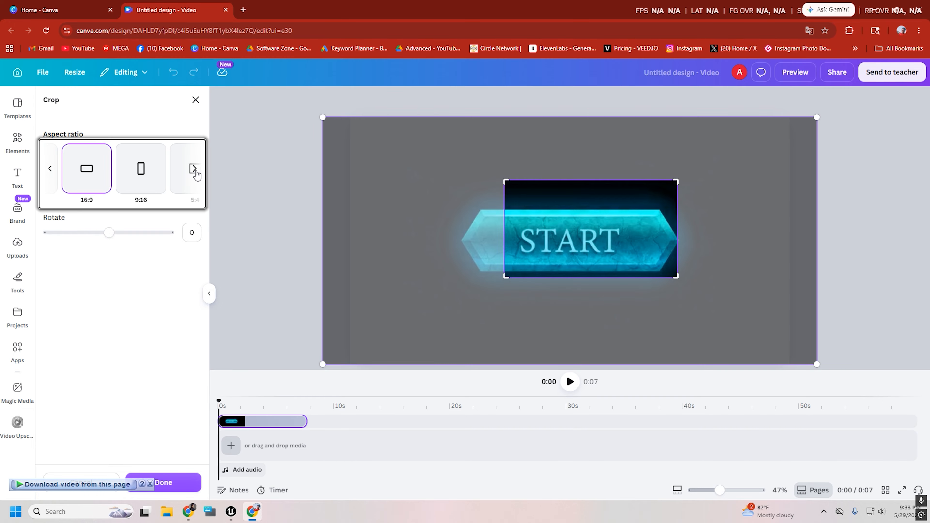
click(195, 170)
click(195, 169)
click(195, 169)
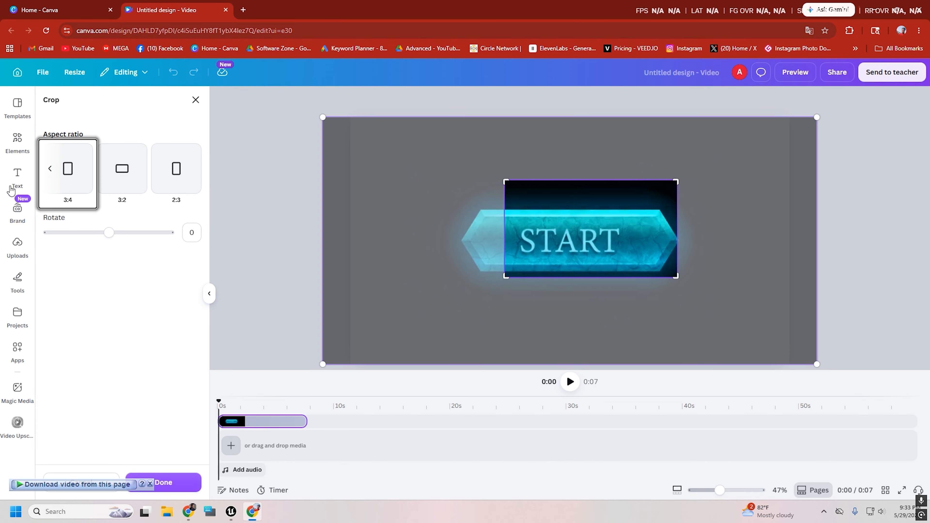
click(51, 168)
click(51, 169)
click(51, 172)
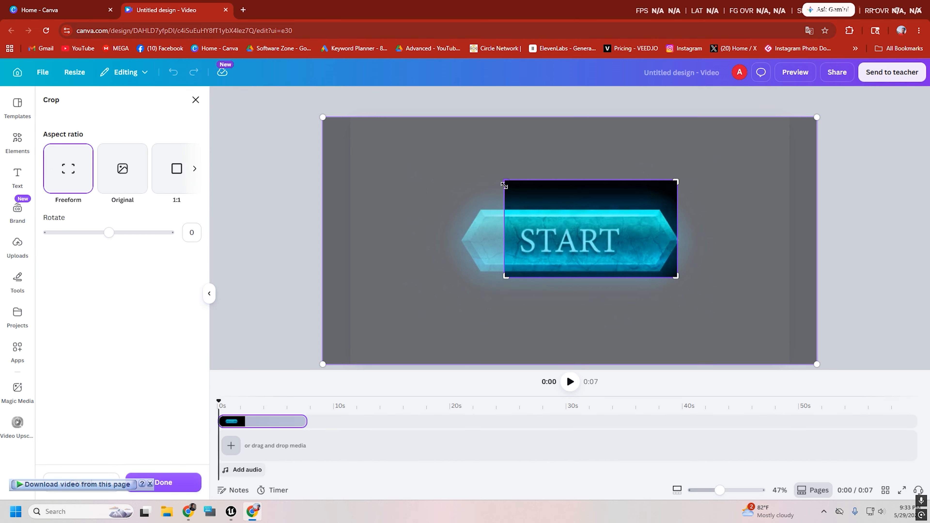
Step: Fit the freeform crop to the START button's rectangular body, cutting off the pointed ends and the outer glow
mouse_move(506, 190)
mouse_down()
mouse_move(502, 202)
mouse_move(518, 190)
mouse_move(518, 198)
mouse_up()
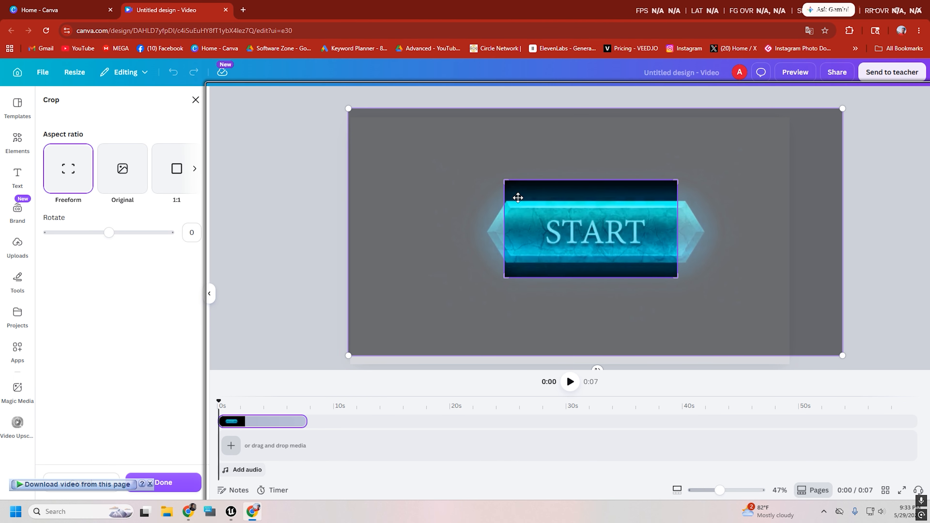
drag(505, 279, 489, 282)
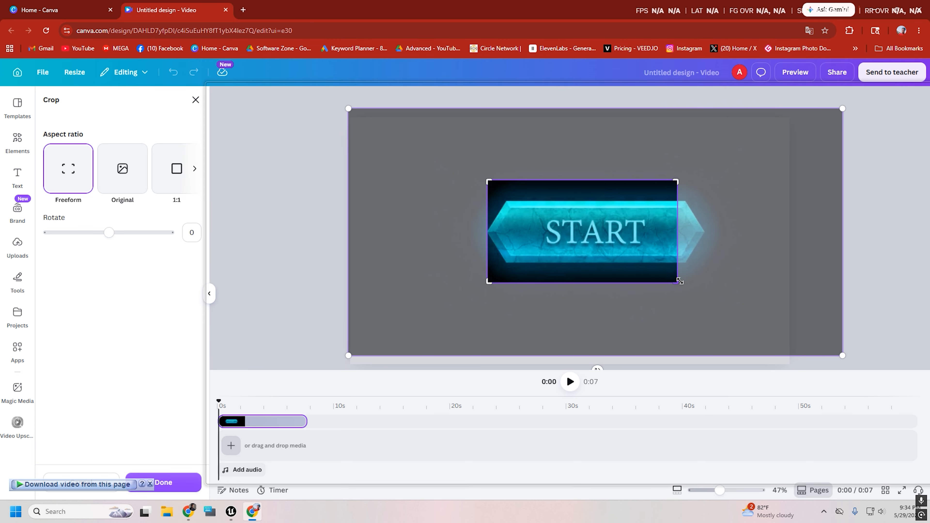
drag(676, 281, 704, 263)
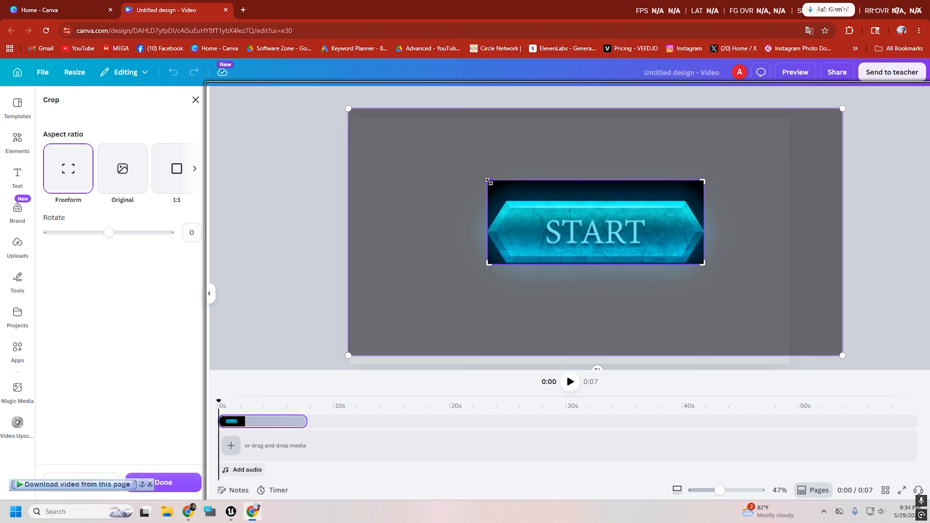
drag(489, 182, 490, 201)
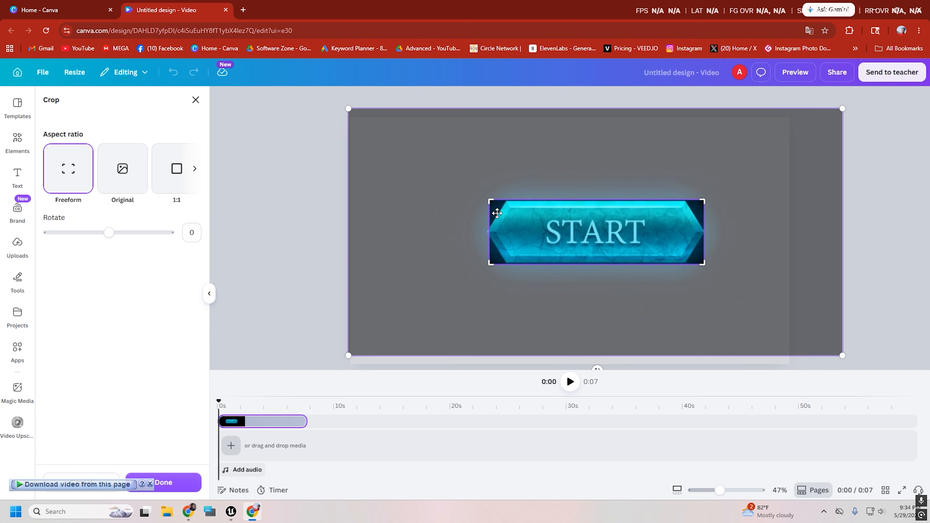
drag(492, 261, 506, 264)
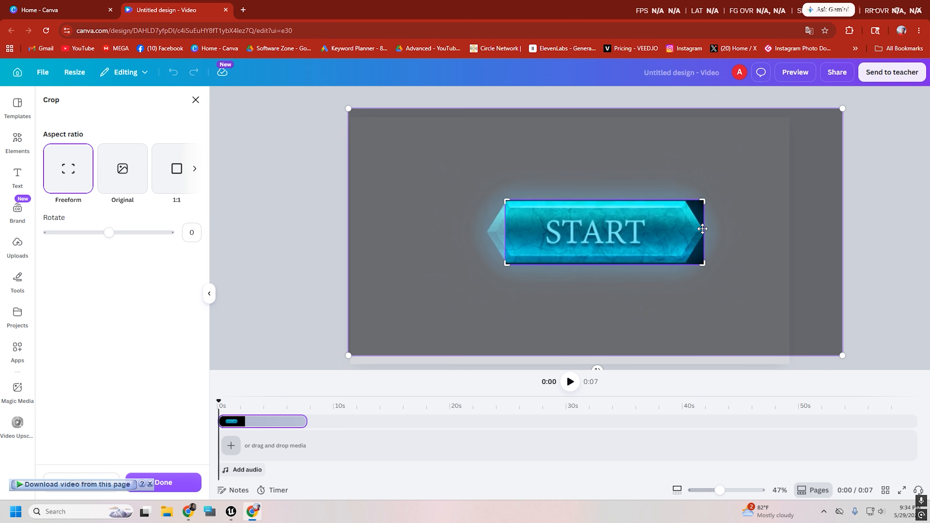
drag(704, 201, 689, 203)
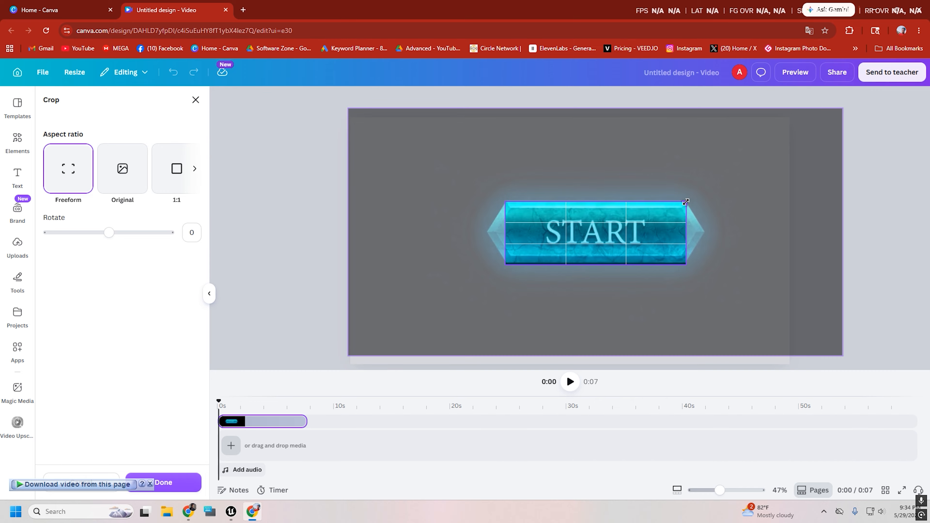
drag(686, 202, 685, 203)
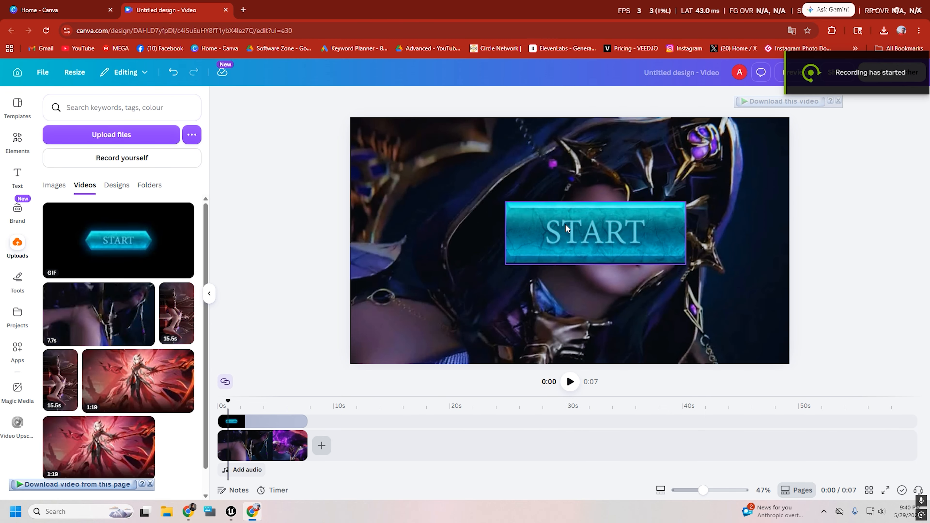
Step: Shrink the START button, place it in the lower-left corner of the background video, and play the composition from the beginning
drag(565, 224, 428, 296)
drag(551, 273, 423, 335)
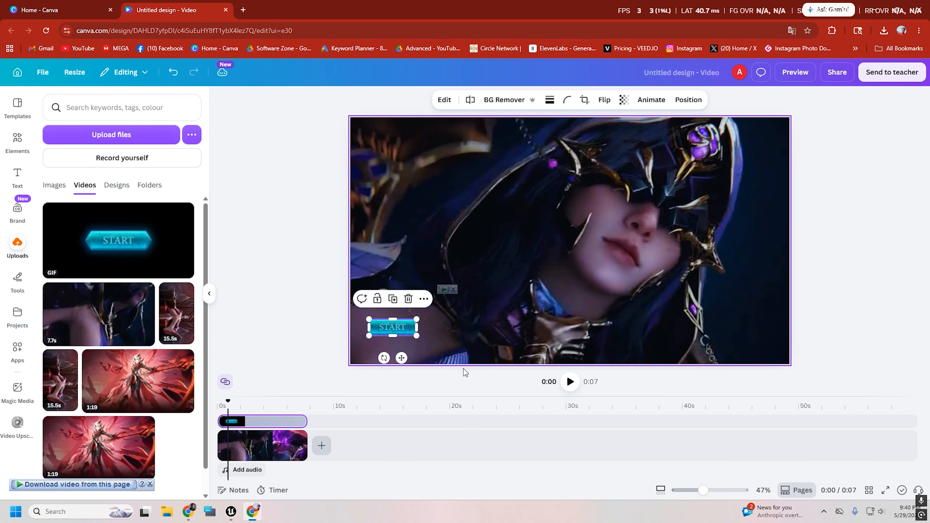
drag(228, 403, 216, 401)
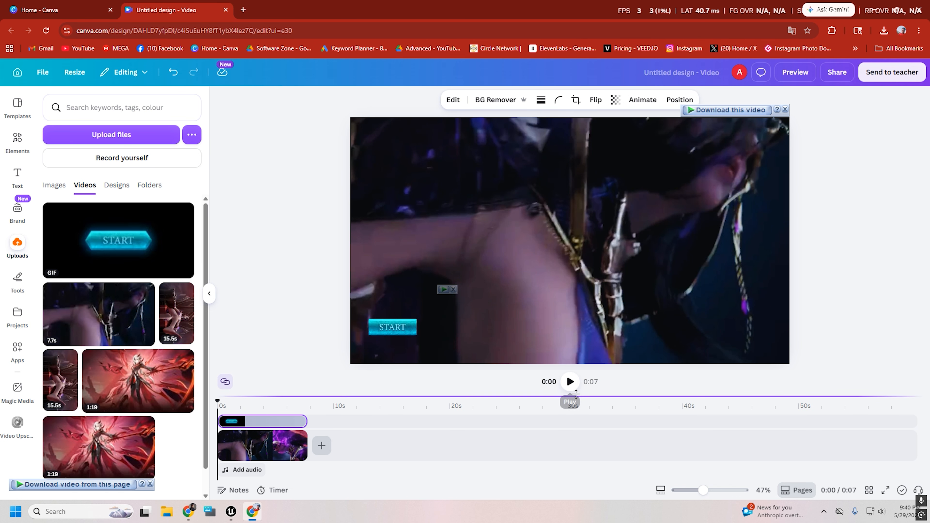
click(570, 381)
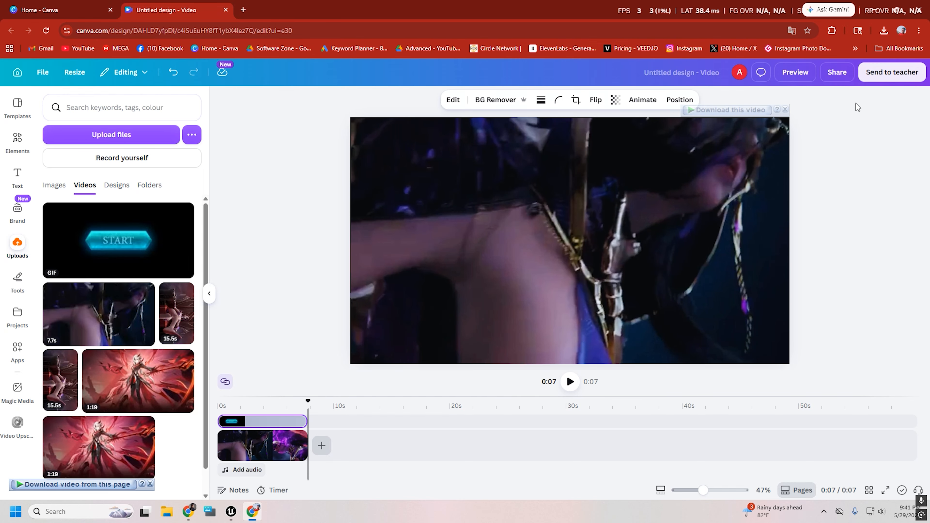
Step: Download the design as an MP4 video at 4K (UHD) quality
click(835, 72)
click(752, 306)
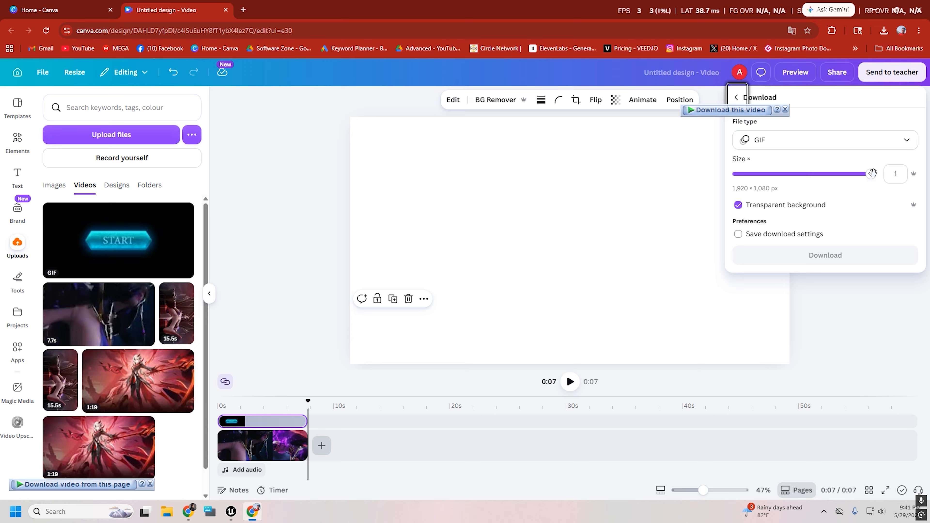
click(739, 206)
click(855, 139)
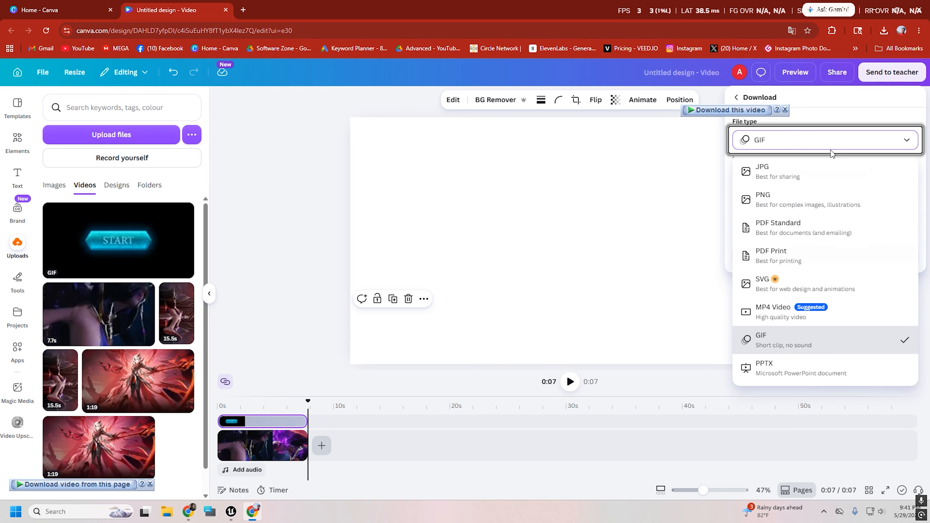
click(773, 313)
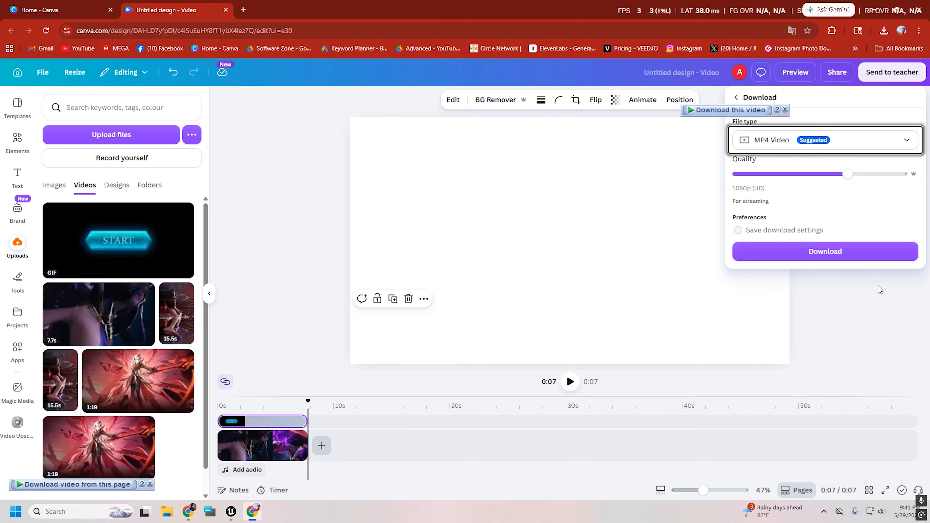
click(847, 175)
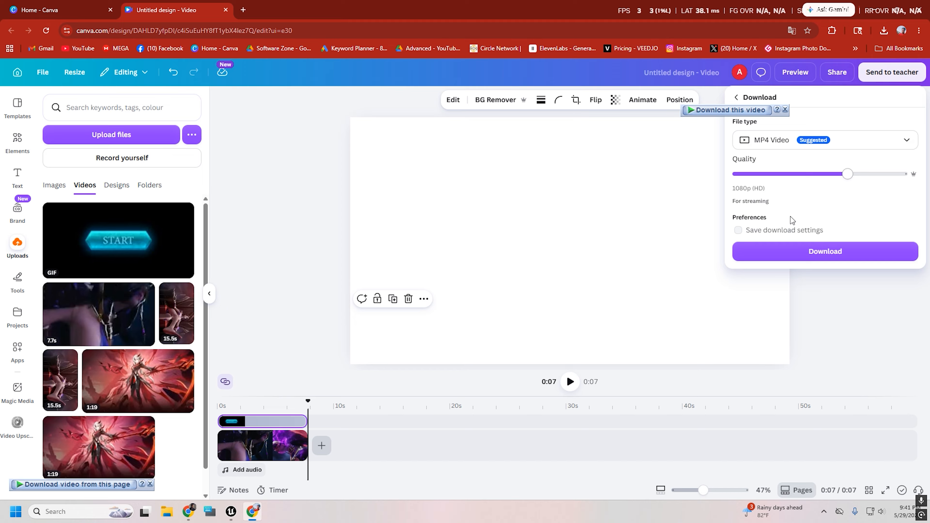
drag(848, 175, 927, 179)
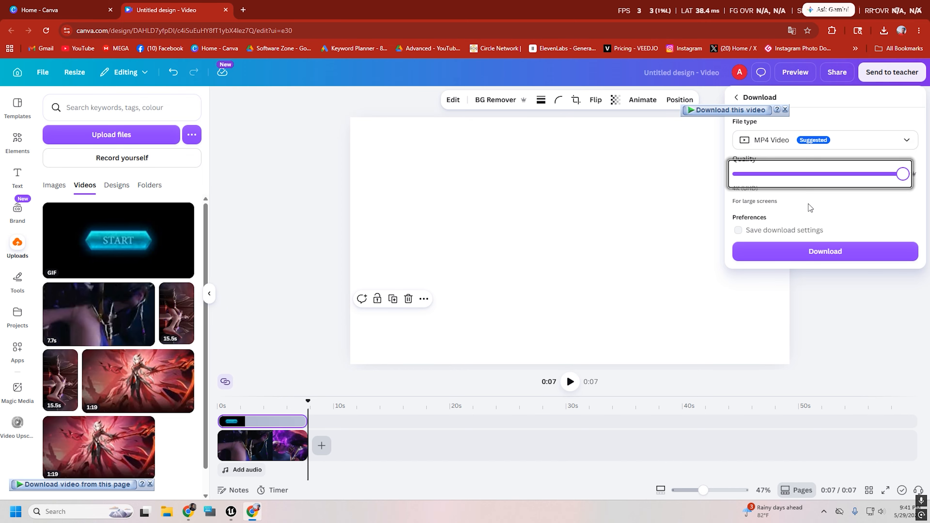
click(816, 251)
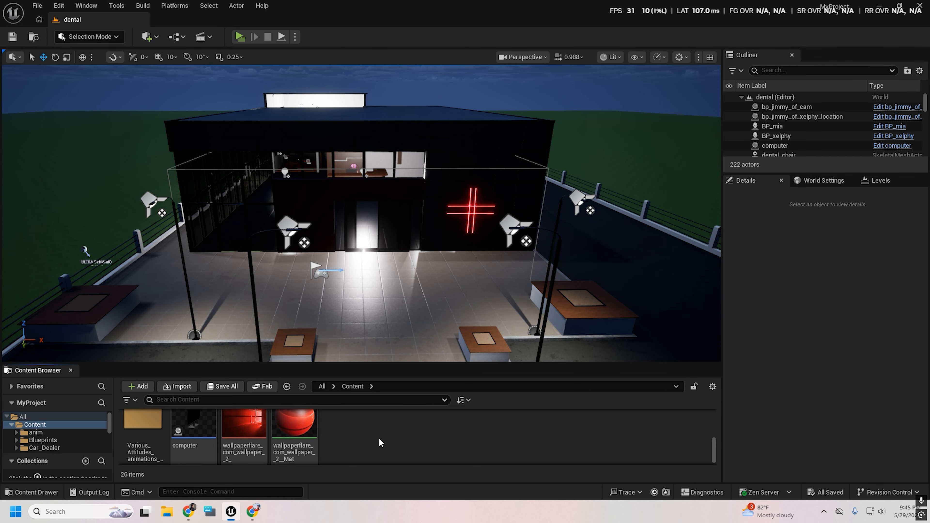
Step: Create a folder named Movies in the project's Content folder and open it
right_click(379, 439)
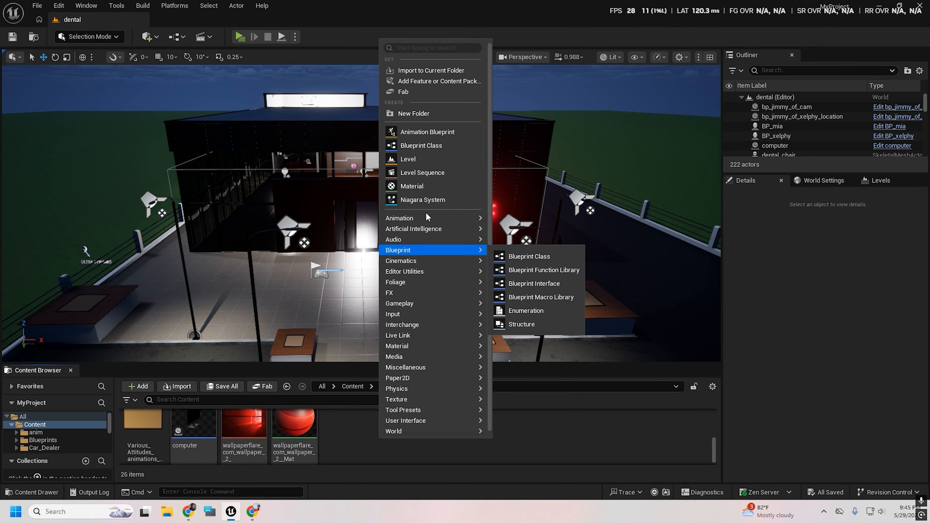
click(413, 117)
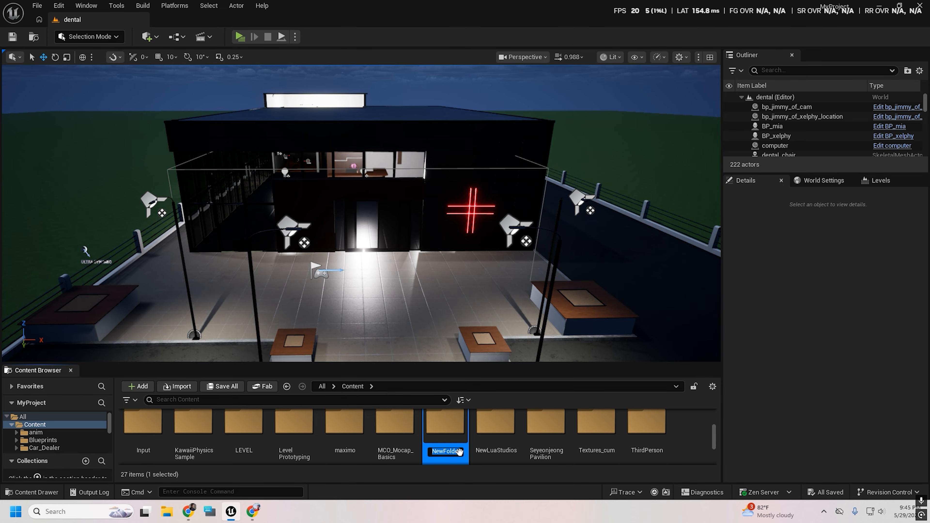
text(Movies)
key(Return)
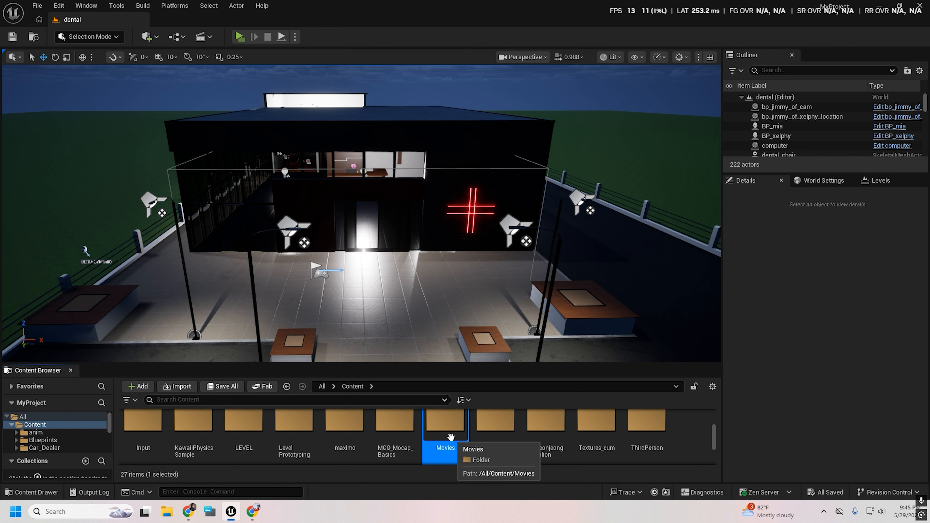
double_click(451, 436)
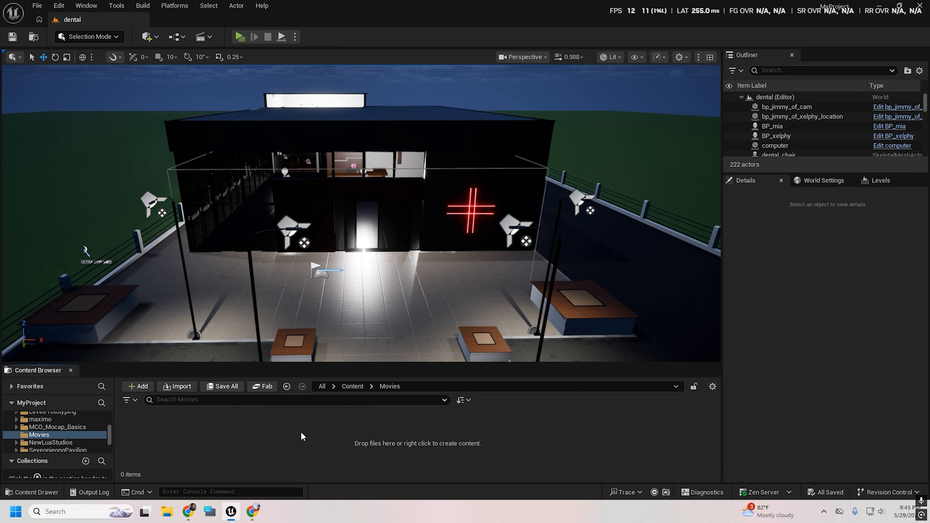
Step: Show the Movies folder in File Explorer and copy the video Untitled design_2 from the Video folder in Downloads
right_click(65, 435)
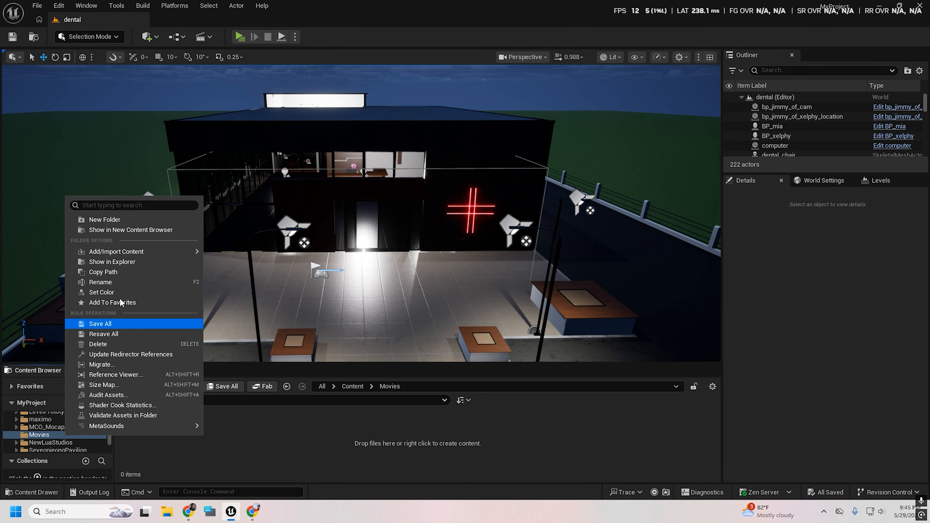
click(113, 262)
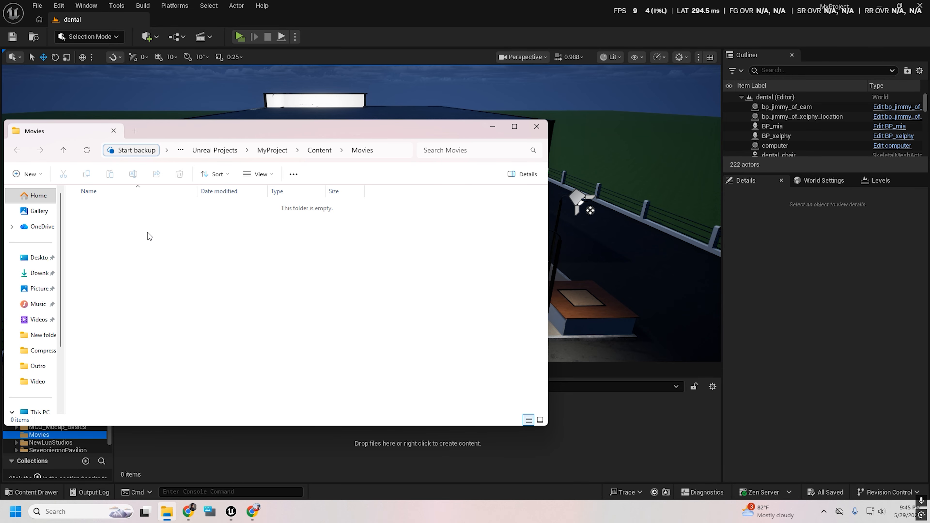
click(37, 273)
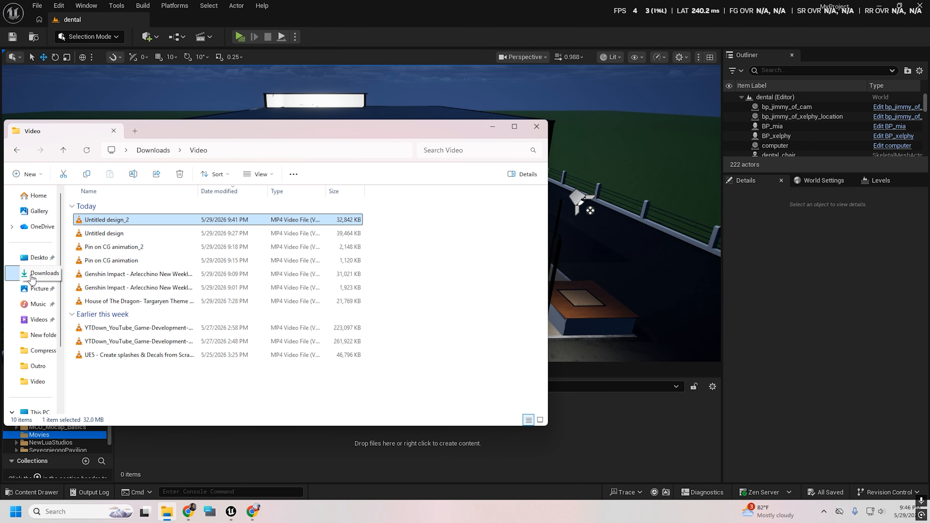
double_click(102, 288)
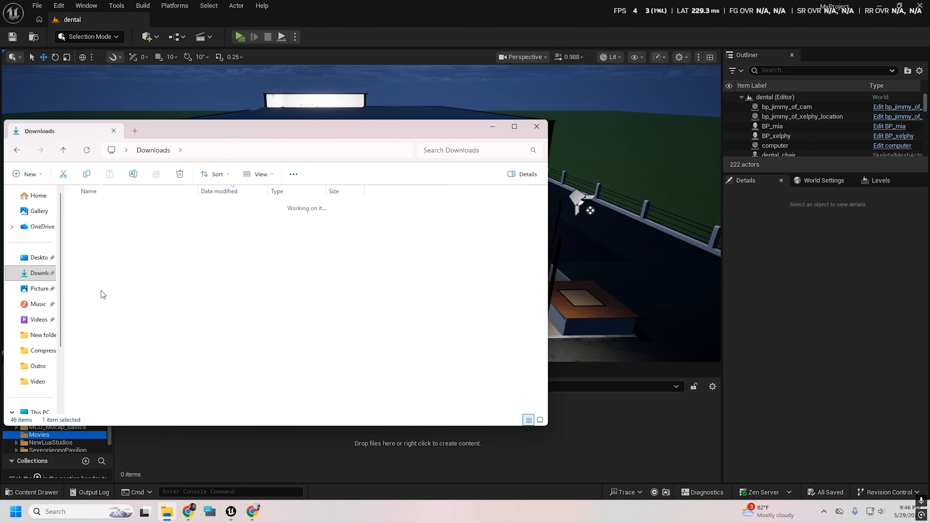
click(107, 224)
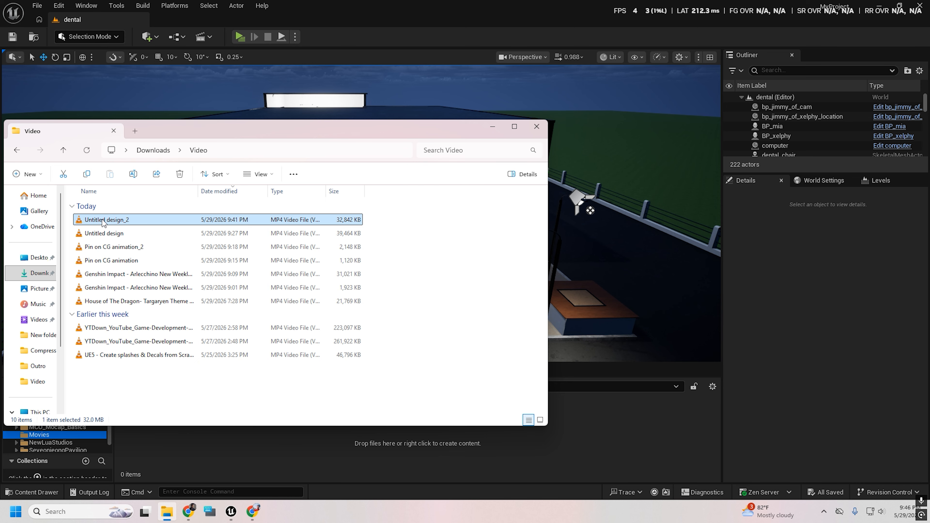
right_click(121, 221)
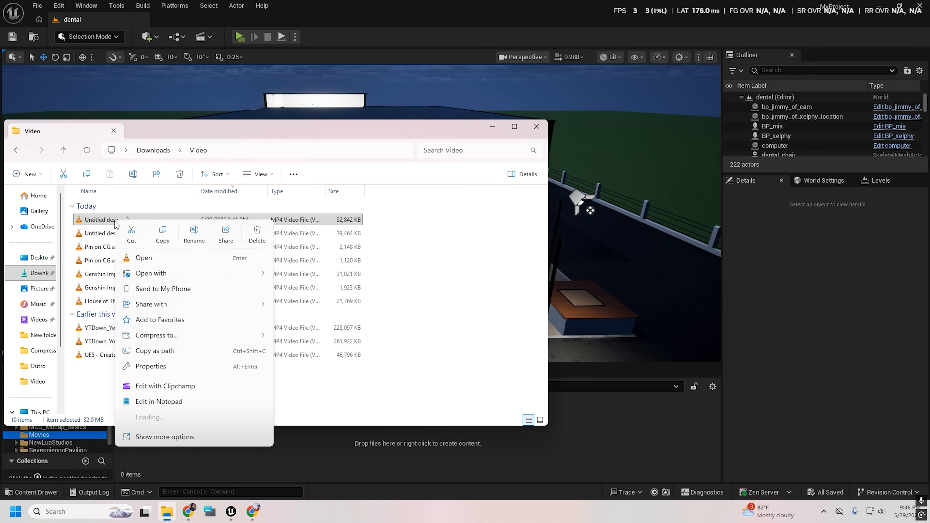
click(170, 239)
Step: Paste the copied video into the project's Content/Movies folder and close the File Explorer window
click(17, 150)
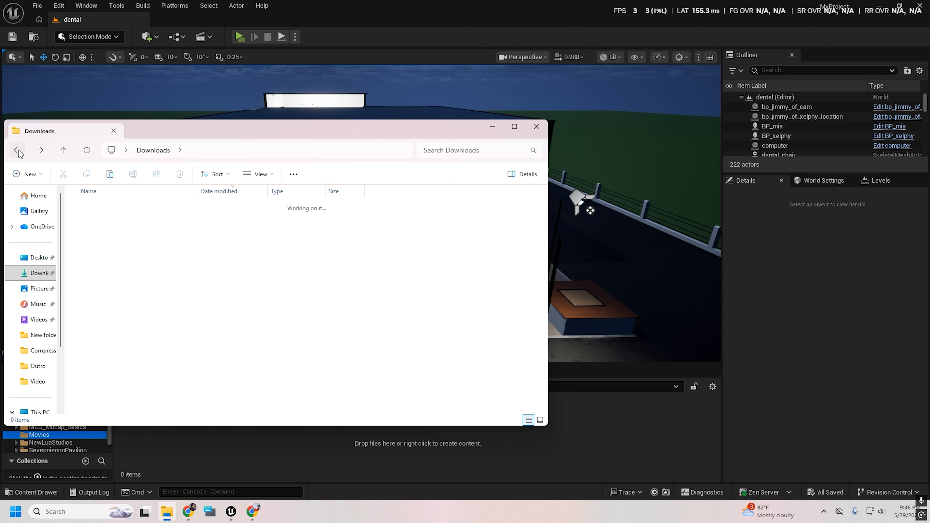
click(18, 151)
click(18, 151)
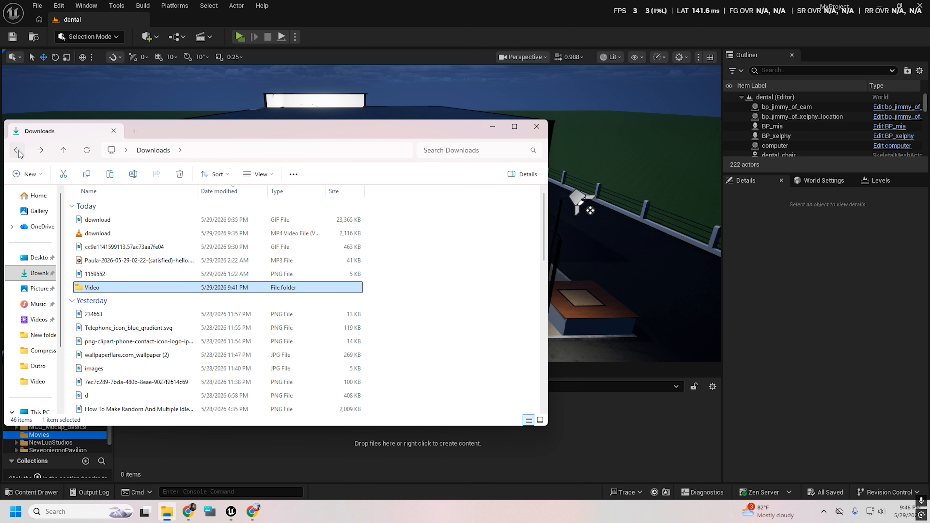
click(17, 150)
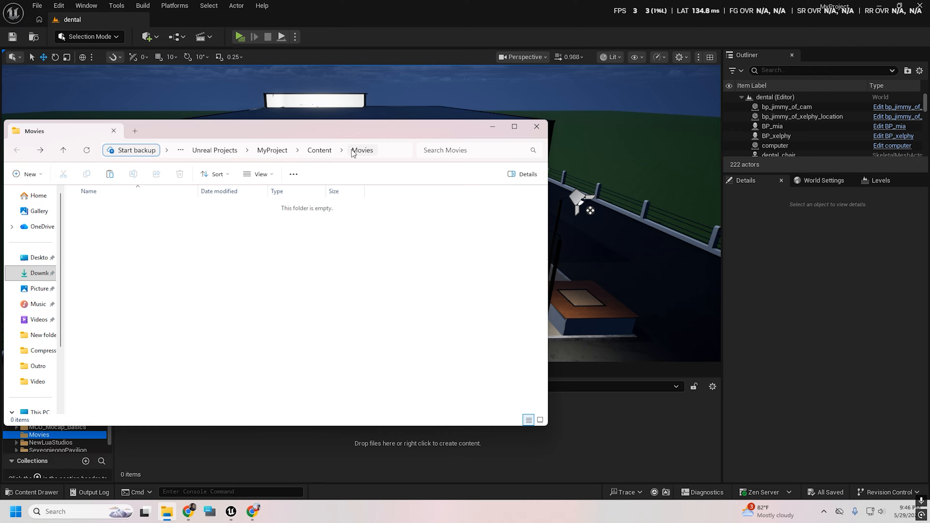
right_click(119, 233)
click(135, 242)
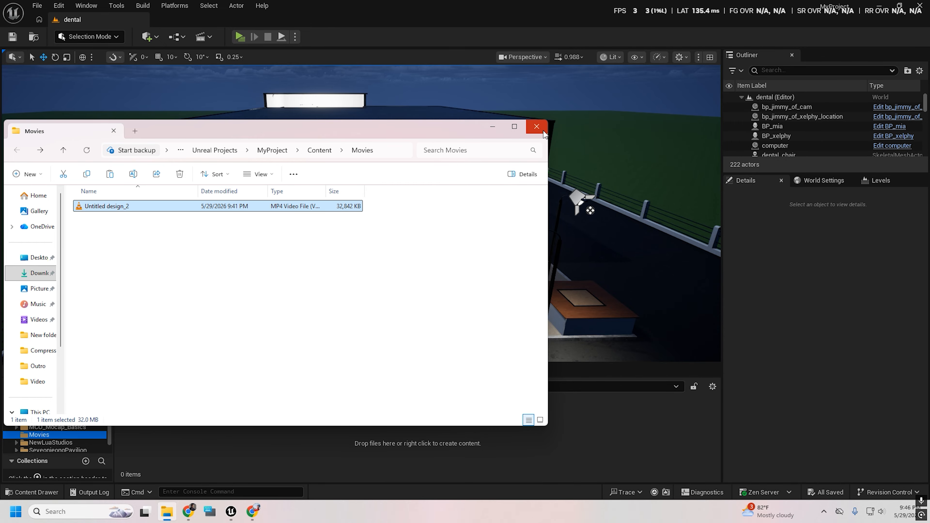
click(537, 127)
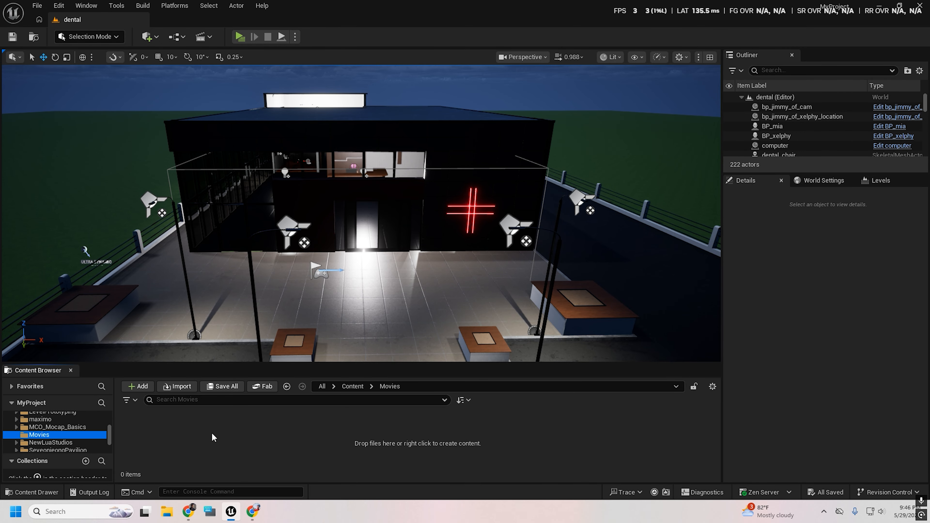
Step: Import Untitled design_2 from the Content/Movies folder into the project's Movies folder
click(179, 386)
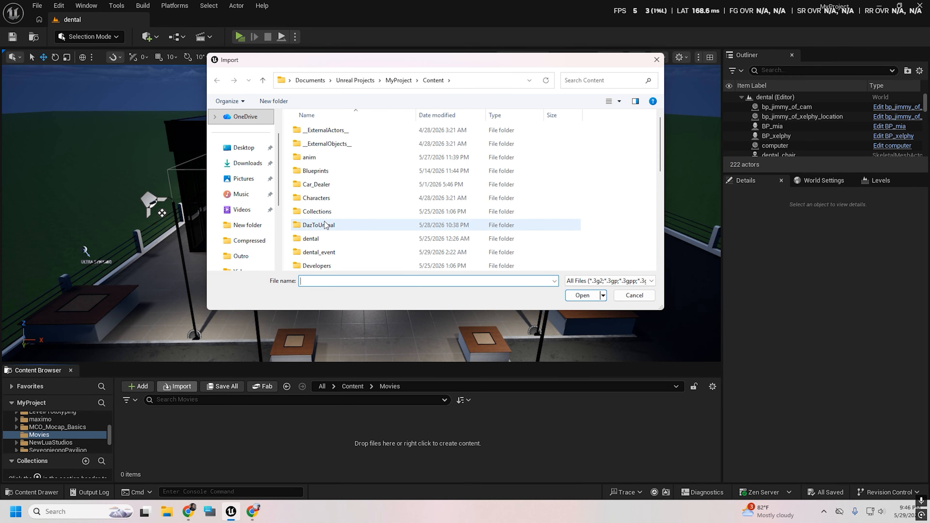
scroll(361, 190, down, 5)
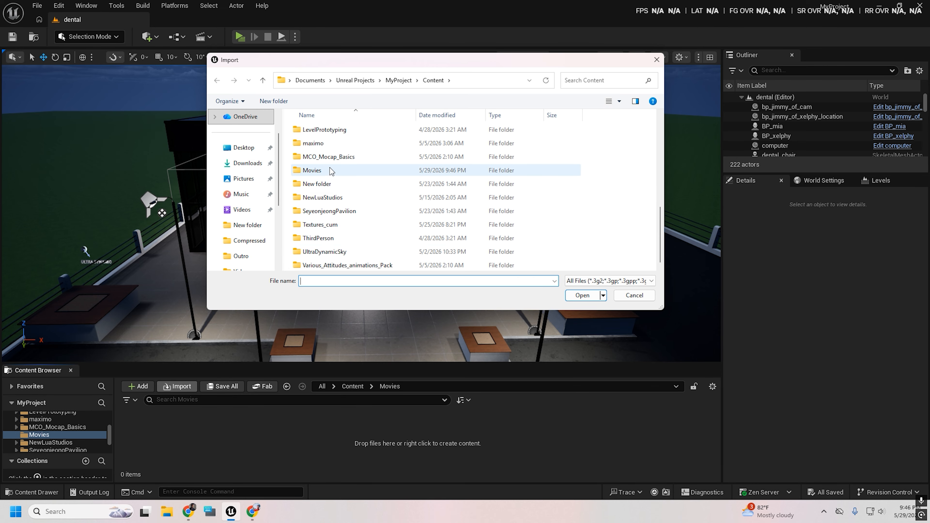
double_click(323, 170)
click(327, 159)
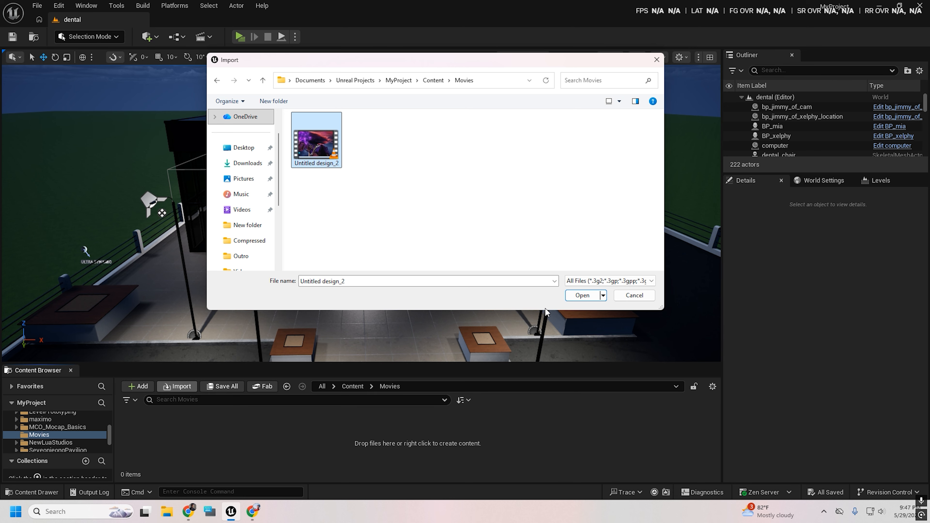
click(586, 296)
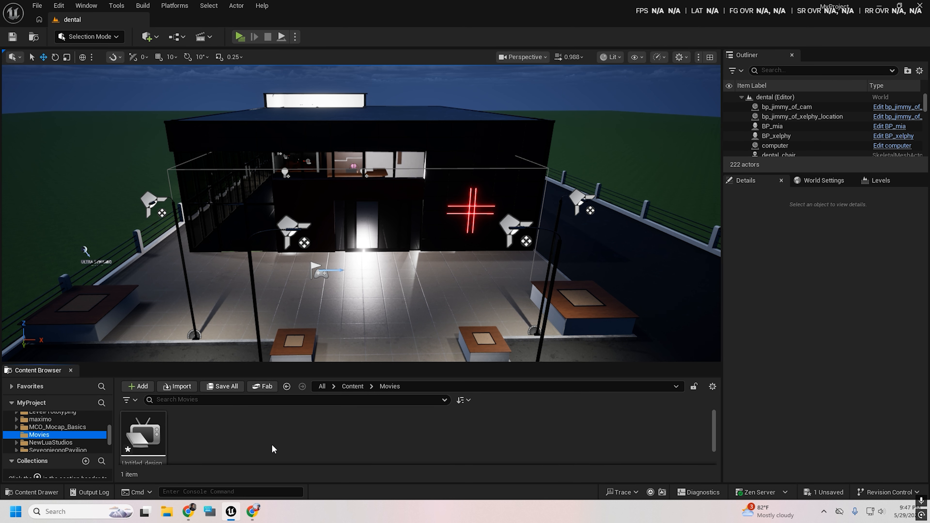
Step: Enlarge the Content Browser and inspect the imported video's file media source in its full-screen editor
drag(322, 364, 336, 310)
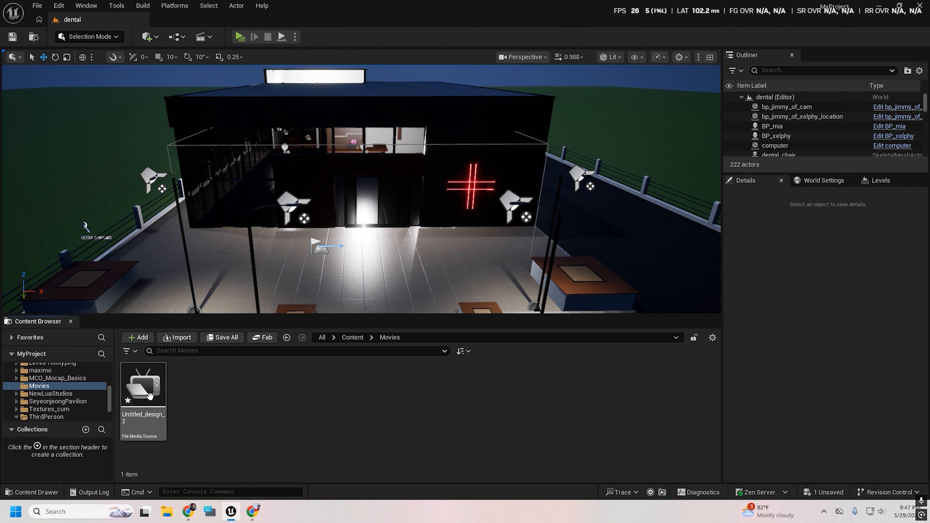
click(148, 394)
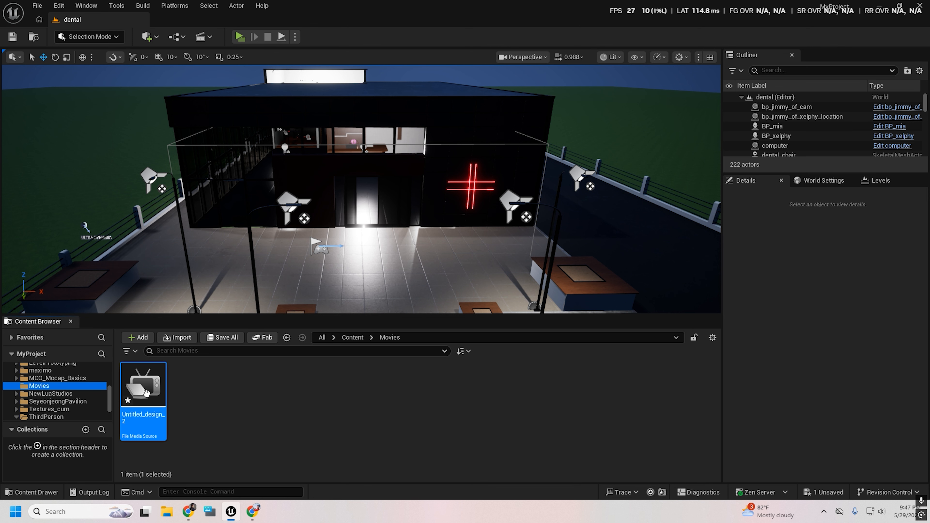
double_click(147, 393)
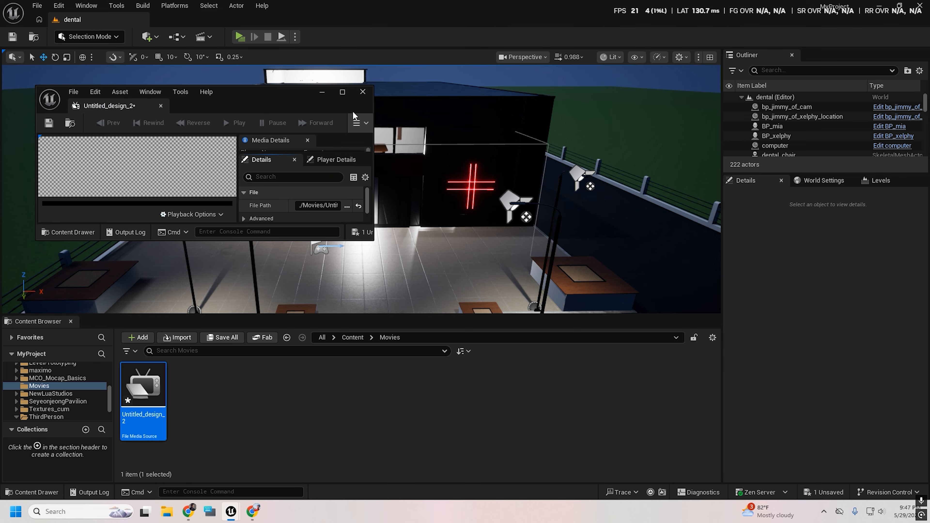
click(342, 91)
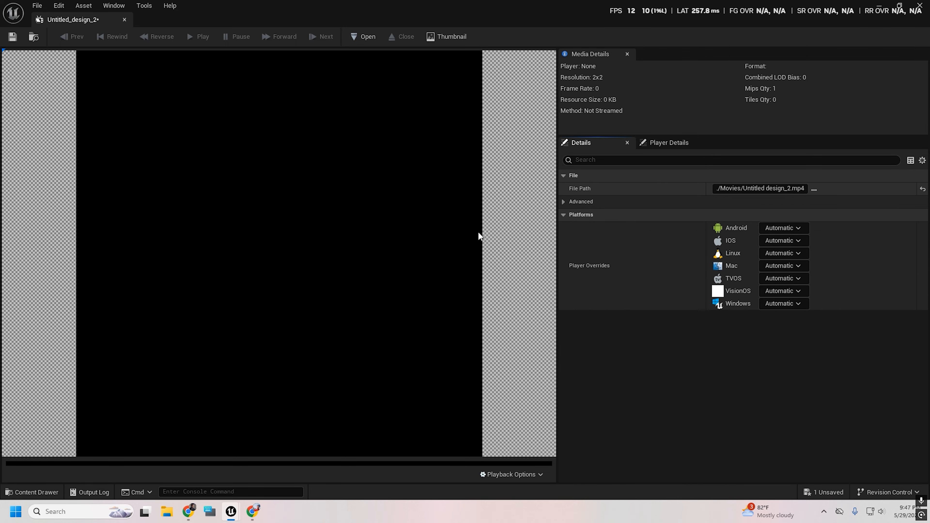
click(885, 9)
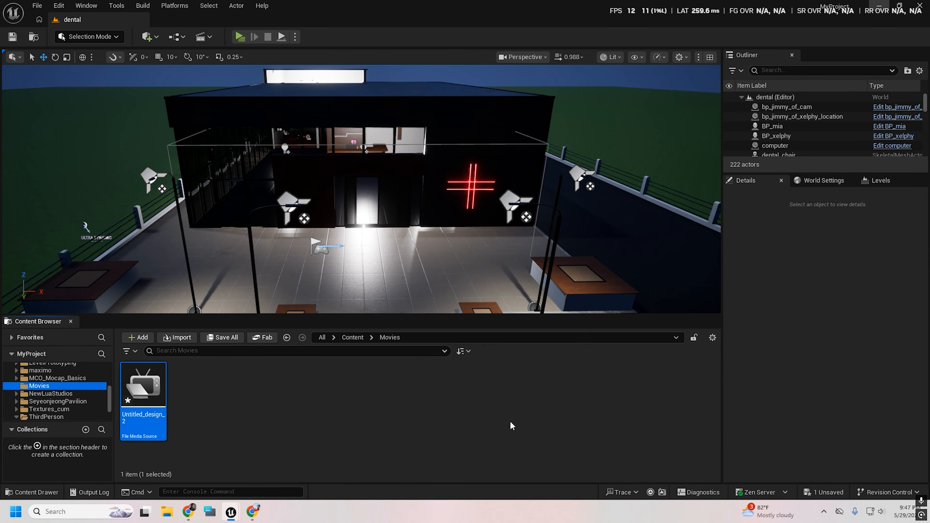
Step: Create a Media Player with a linked video output MediaTexture asset in the Movies folder, keeping the default name
right_click(199, 400)
mouse_move(236, 320)
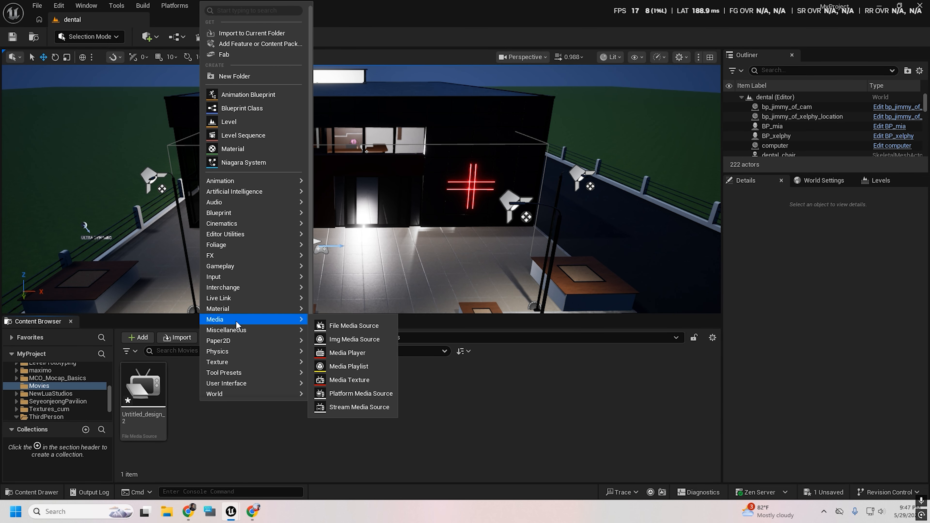
click(352, 353)
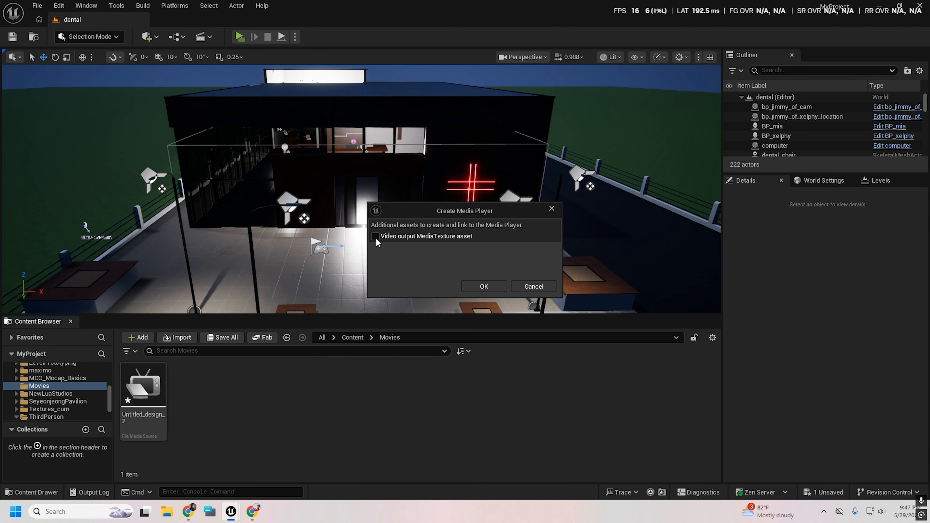
click(489, 286)
key(Return)
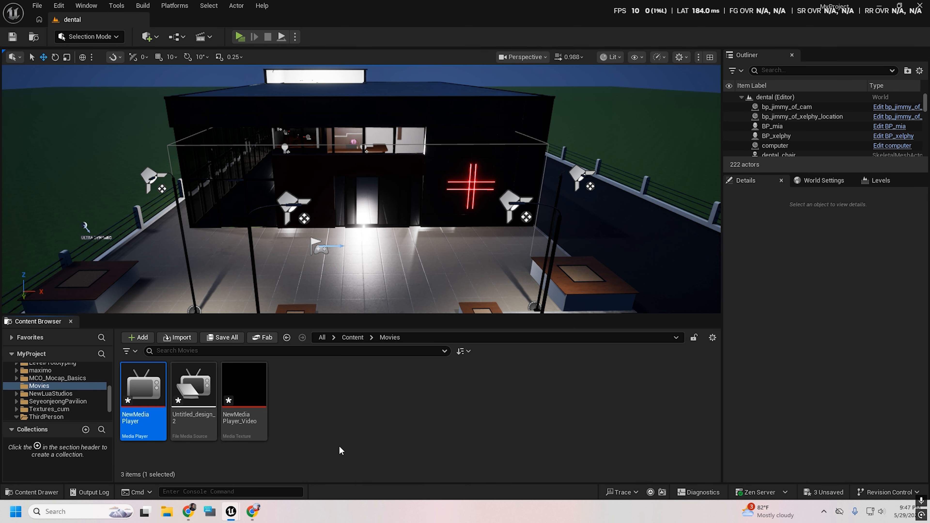
Step: Load Untitled_design_2 in the new media player, save the player asset and close its editor
double_click(149, 396)
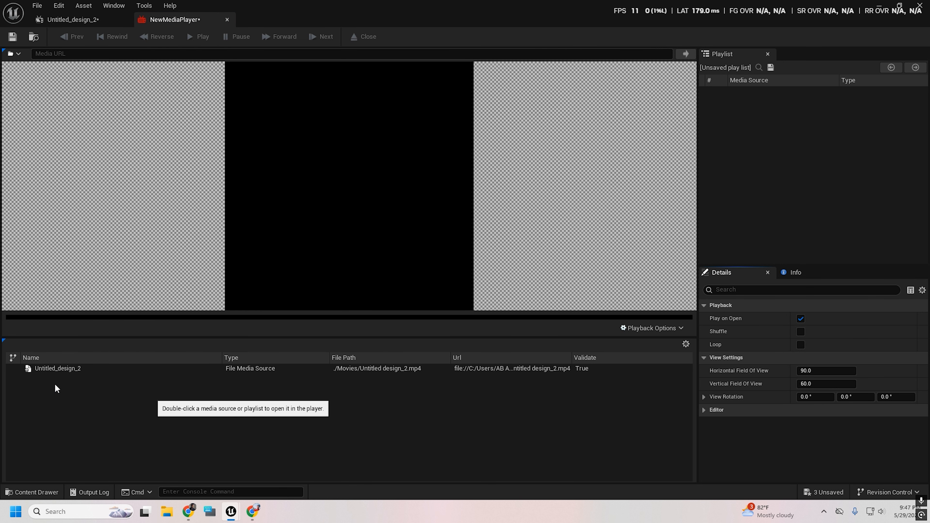
double_click(37, 369)
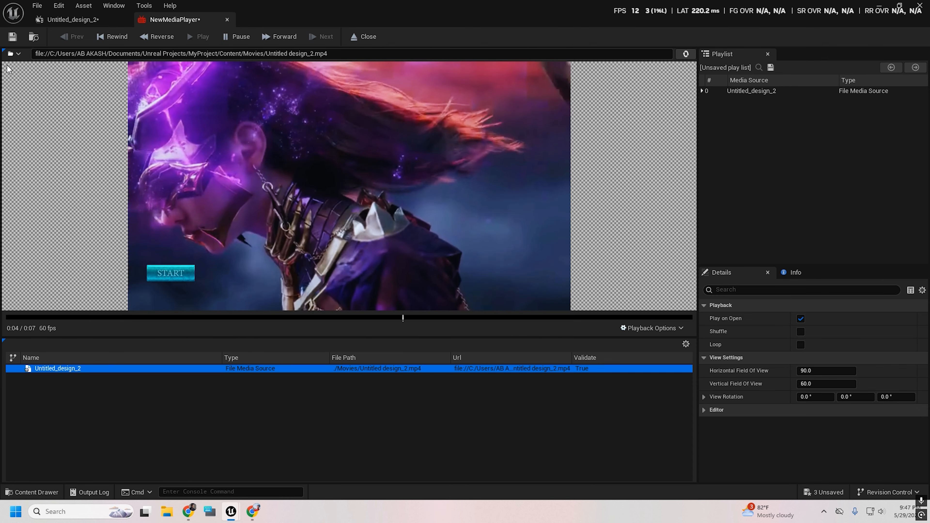
click(12, 37)
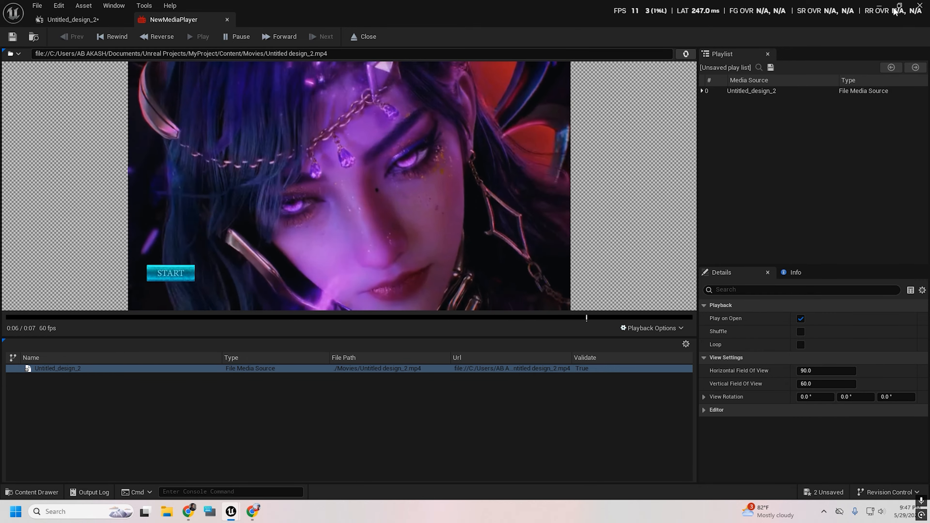
click(920, 5)
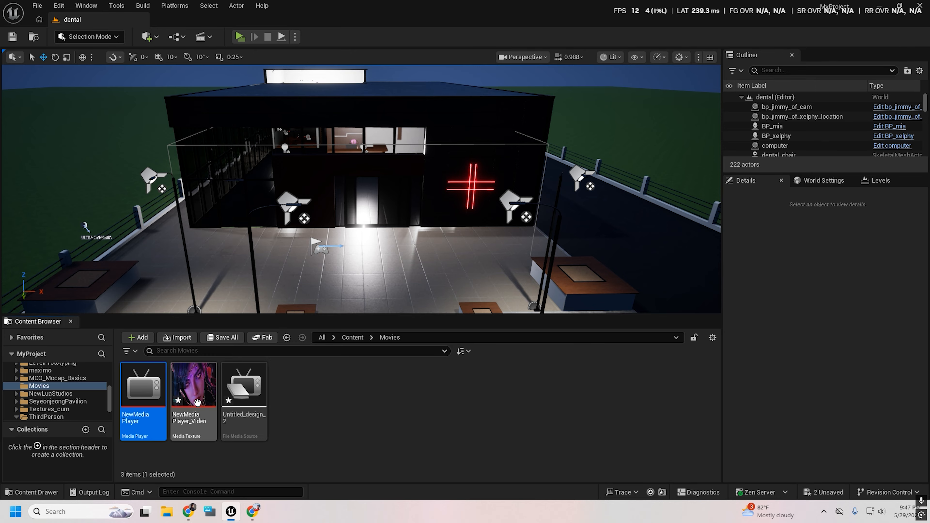
Step: Create a material from the media player's video texture in the Movies folder
mouse_move(189, 419)
right_click(203, 421)
mouse_move(261, 263)
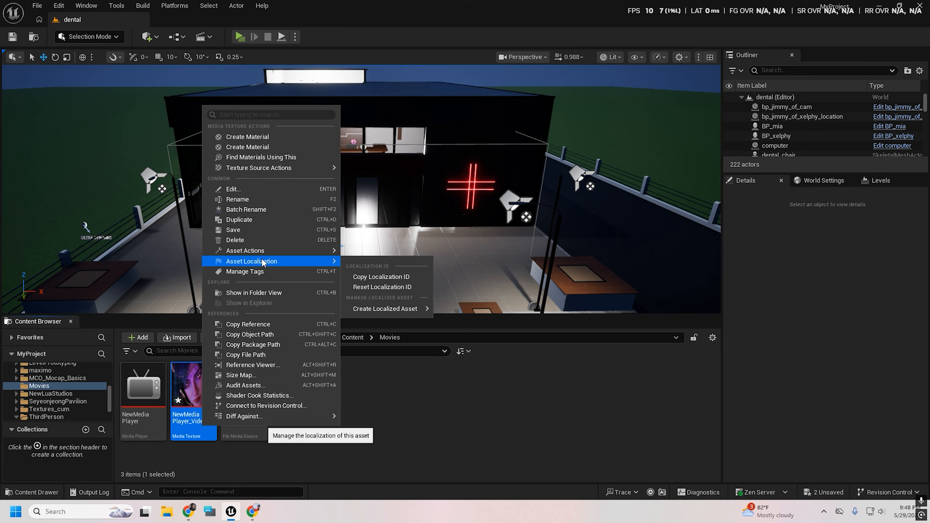
click(271, 136)
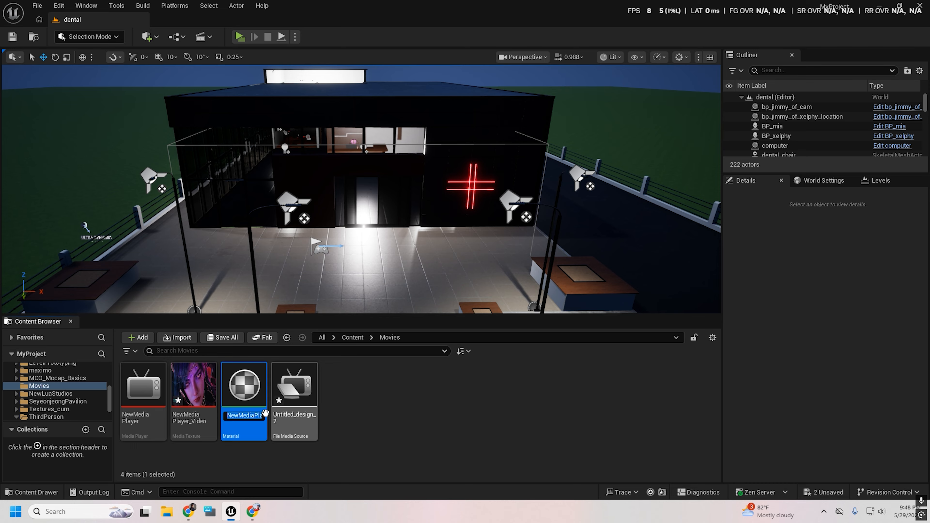
Step: Open the NewMediaPlayer_Video_Mat material and set its Material Domain to User Interface
double_click(253, 395)
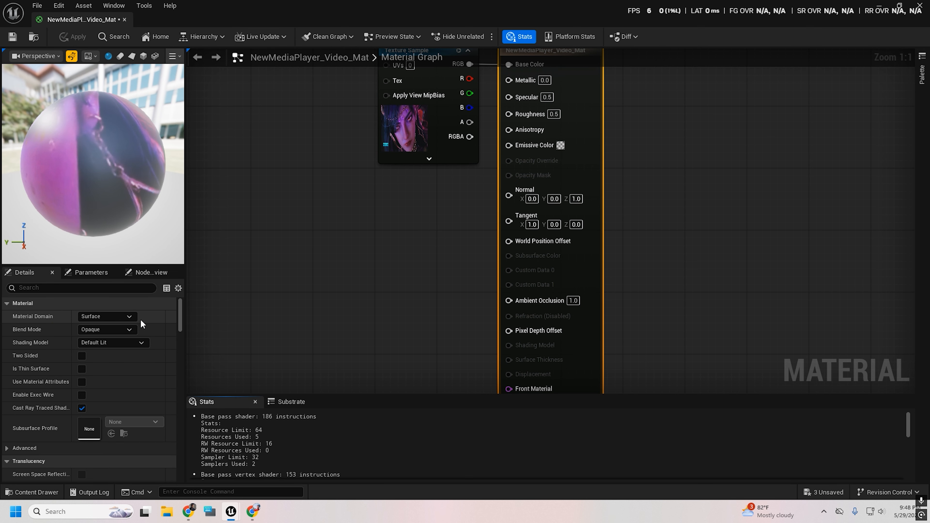
click(131, 317)
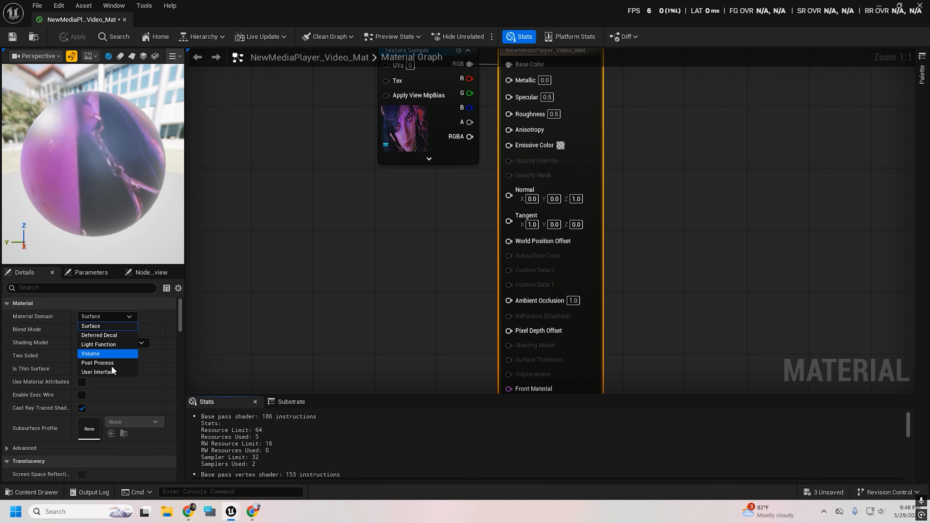
click(105, 371)
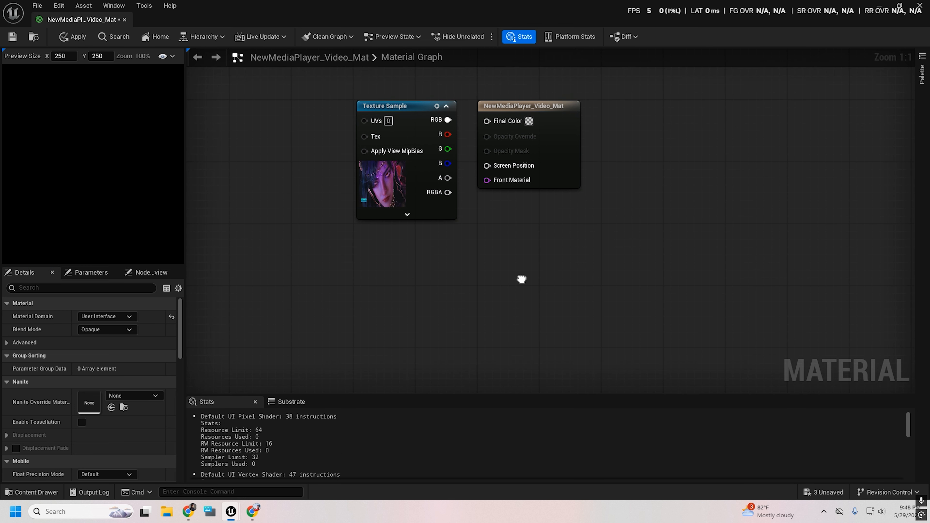
Step: Connect the Texture Sample's RGB output to Final Color, save the material and close its editor
drag(438, 162, 478, 165)
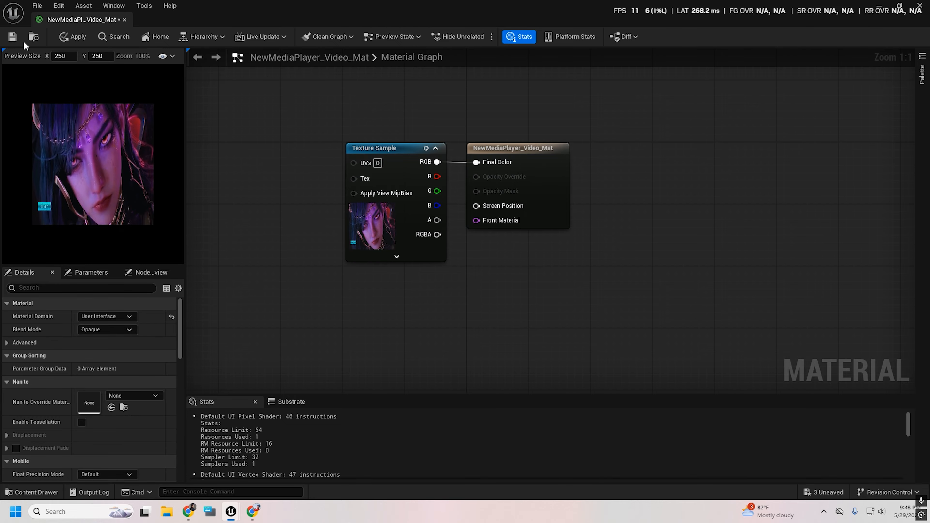
click(13, 37)
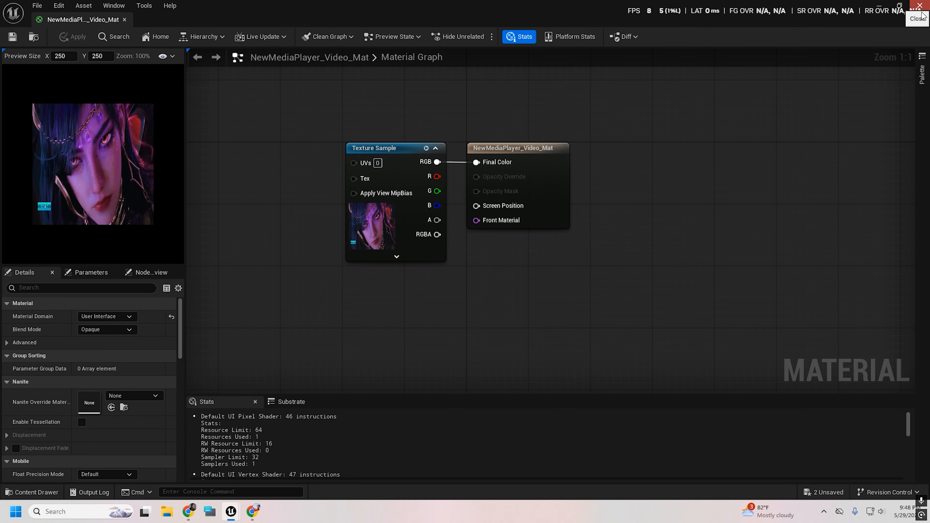
click(920, 5)
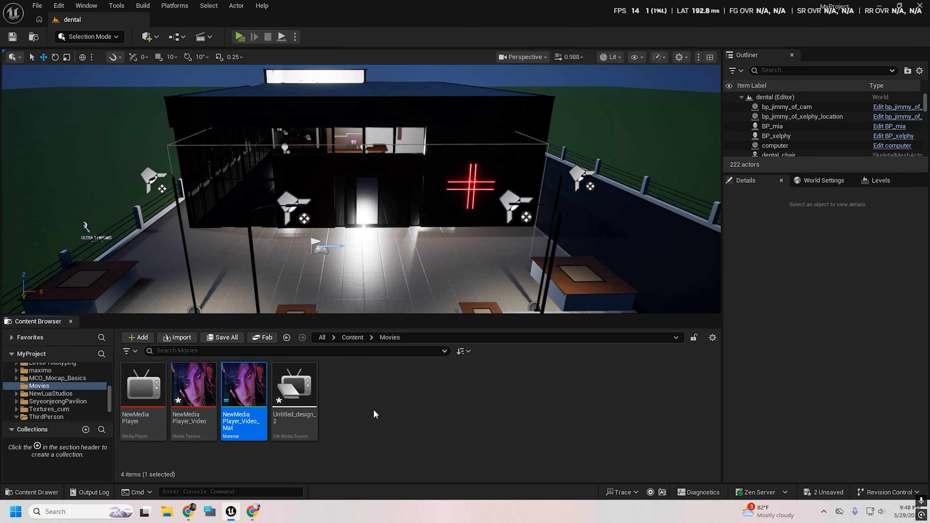
Step: Create a Widget Blueprint based on User Widget in the Movies folder and name it w_main_menu
click(365, 412)
right_click(361, 410)
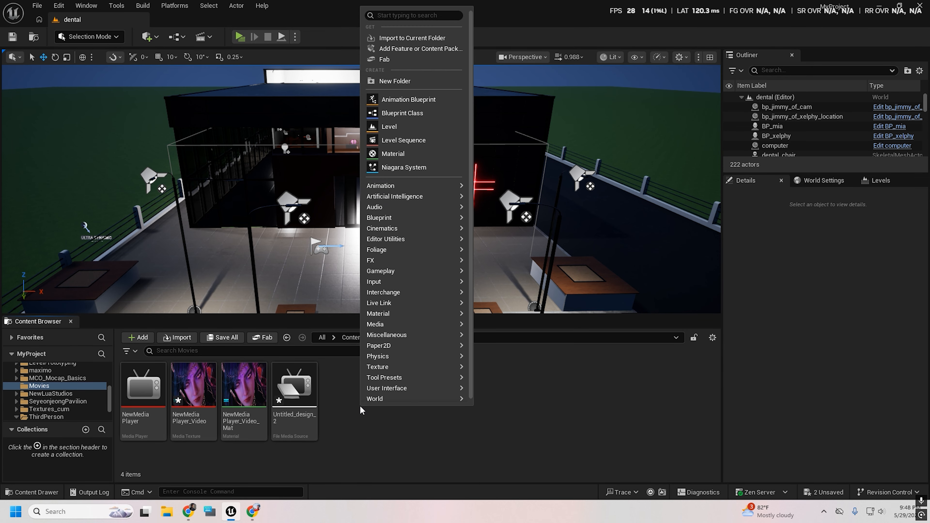
mouse_move(402, 388)
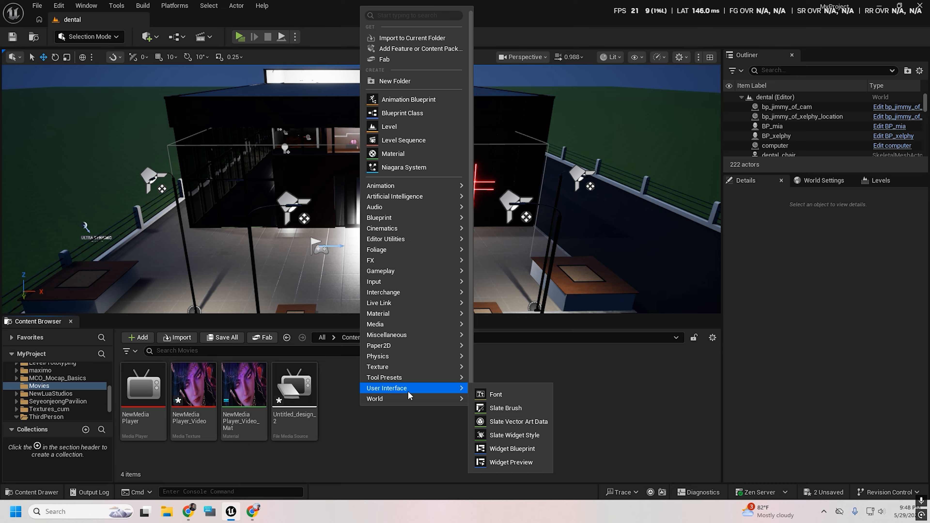
click(518, 449)
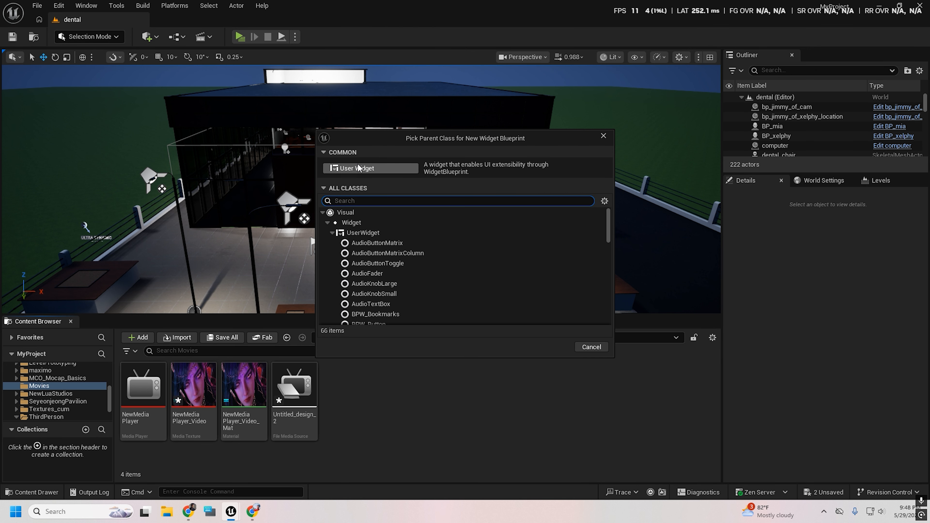
click(370, 169)
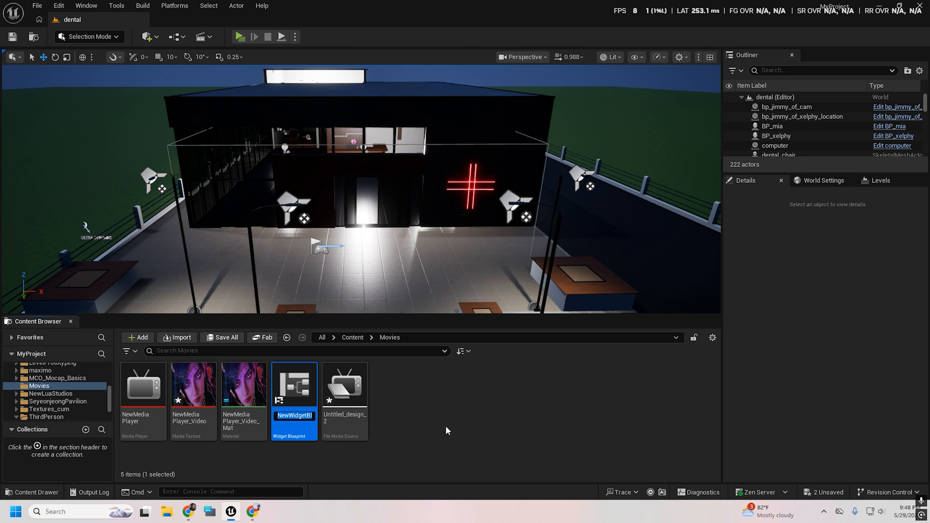
text(W_main)
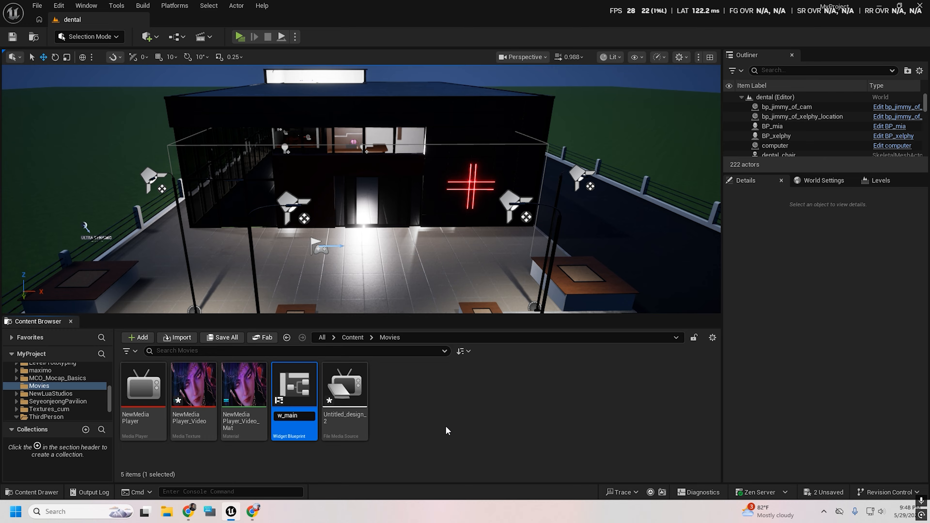
text(_menu)
key(Return)
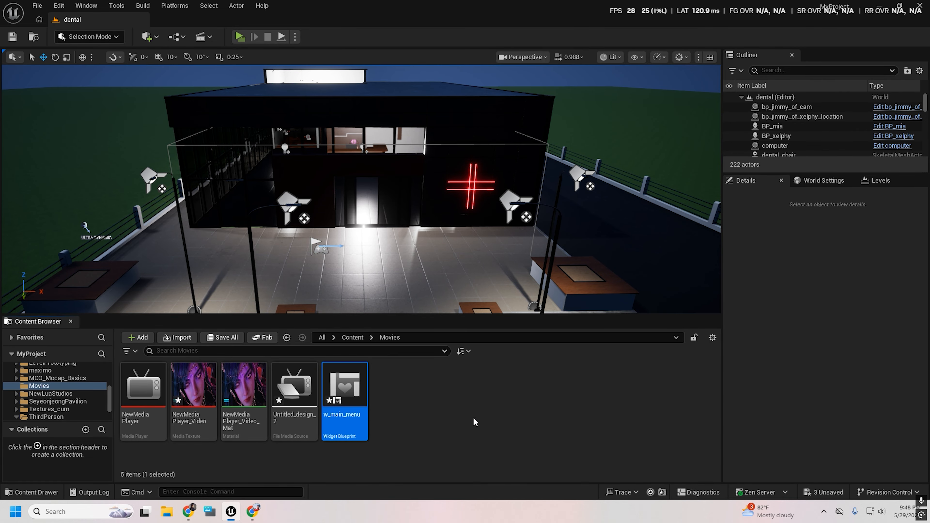
Step: Open the w_main_menu widget and add a Canvas Panel as its root element
double_click(348, 385)
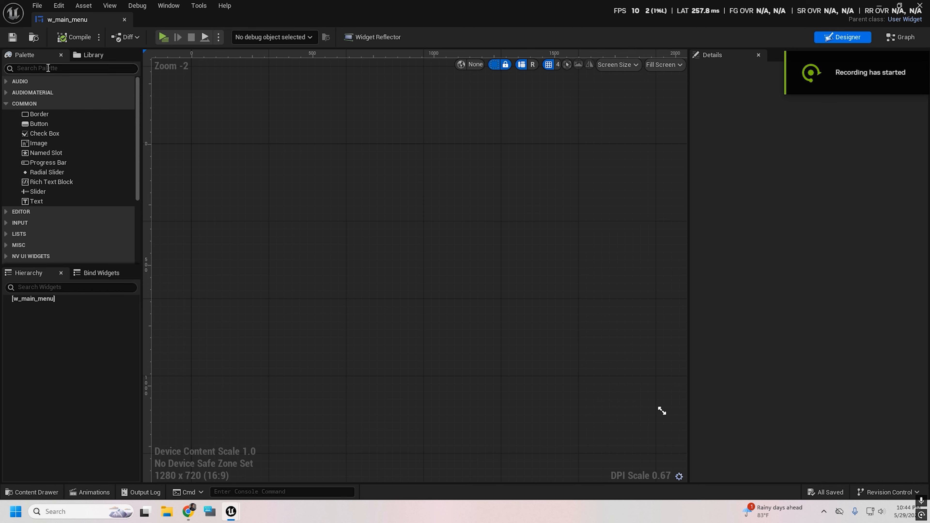
click(48, 68)
text(can)
drag(58, 92, 326, 156)
Step: Resize the widget's design screen to 1920 x 1080
scroll(556, 278, down, 6)
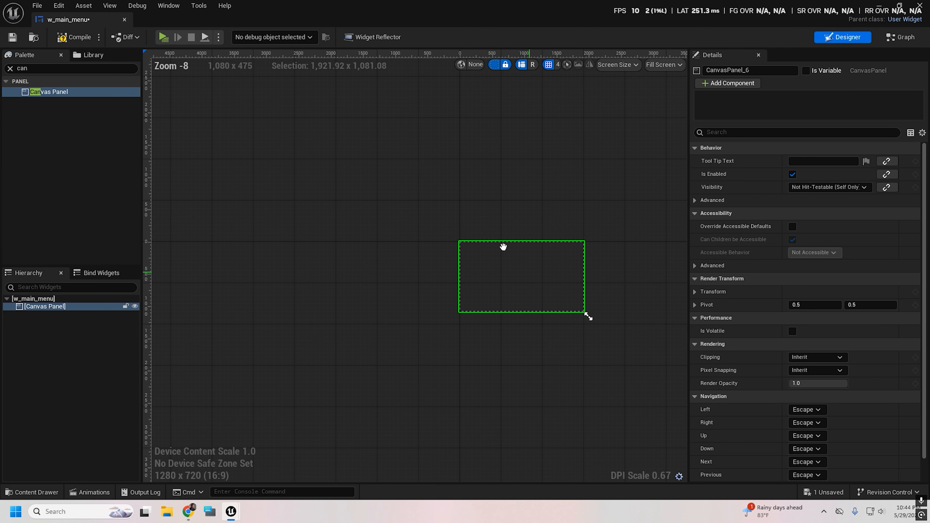
right_drag(588, 317, 417, 180)
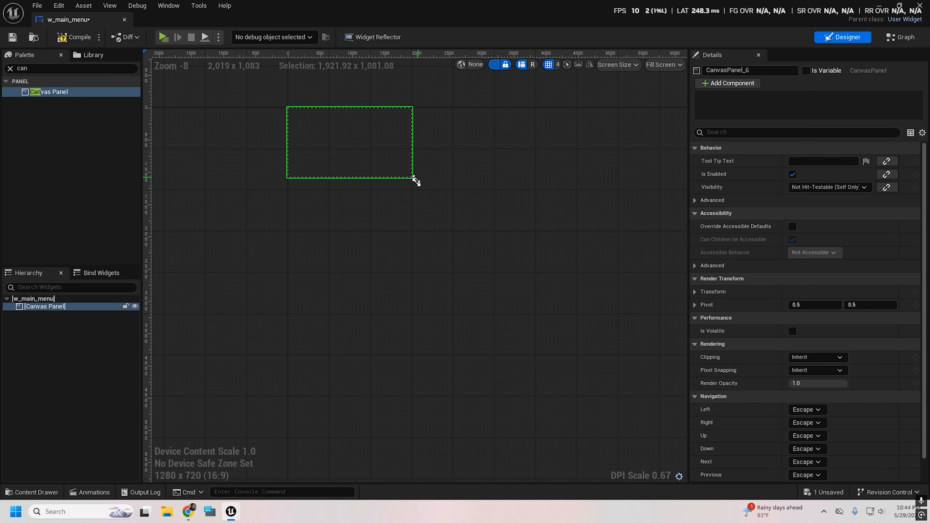
drag(416, 180, 475, 214)
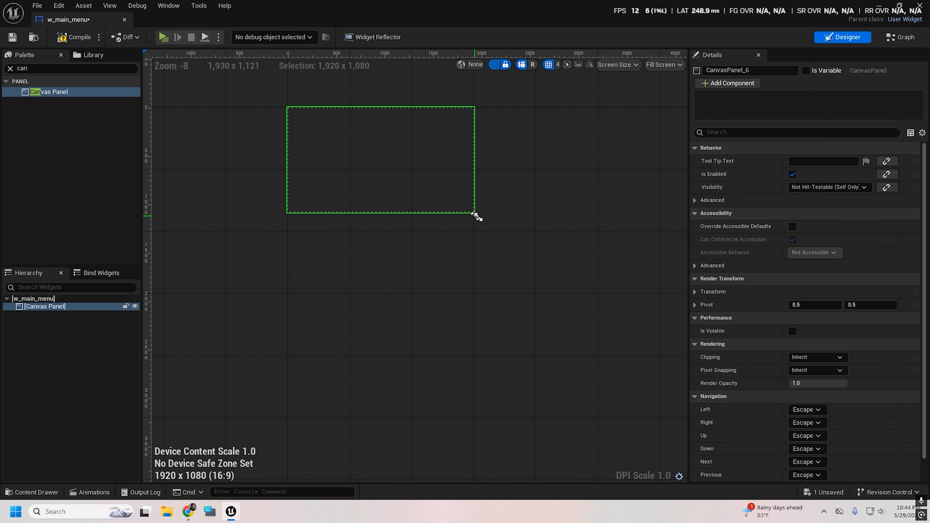
scroll(372, 183, up, 3)
right_drag(340, 165, 349, 257)
scroll(328, 226, up, 2)
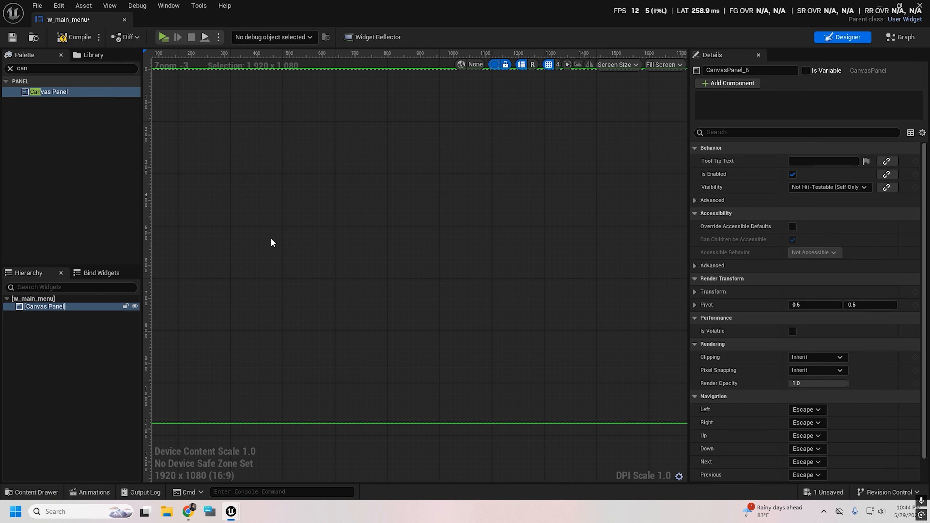
scroll(270, 238, down, 2)
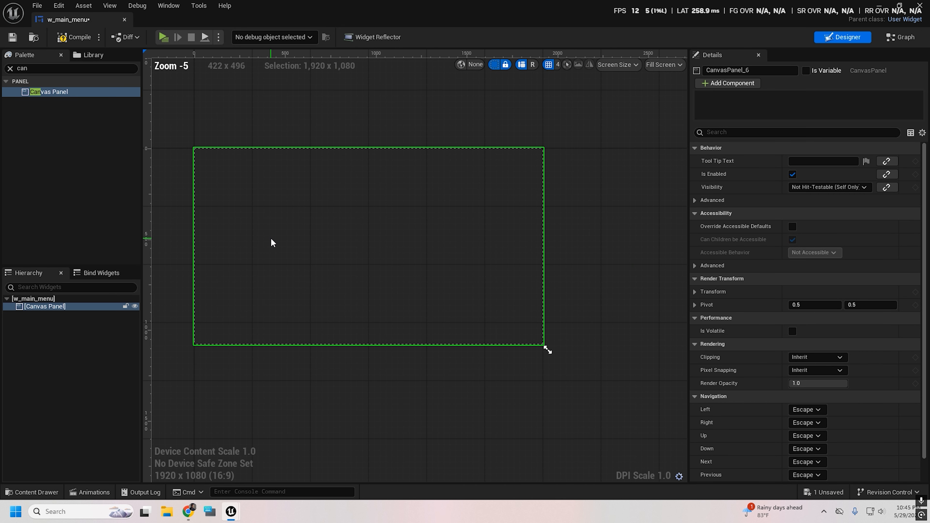
Step: Add an Image inside the Canvas Panel and set its anchors to stretch across the full canvas
click(10, 69)
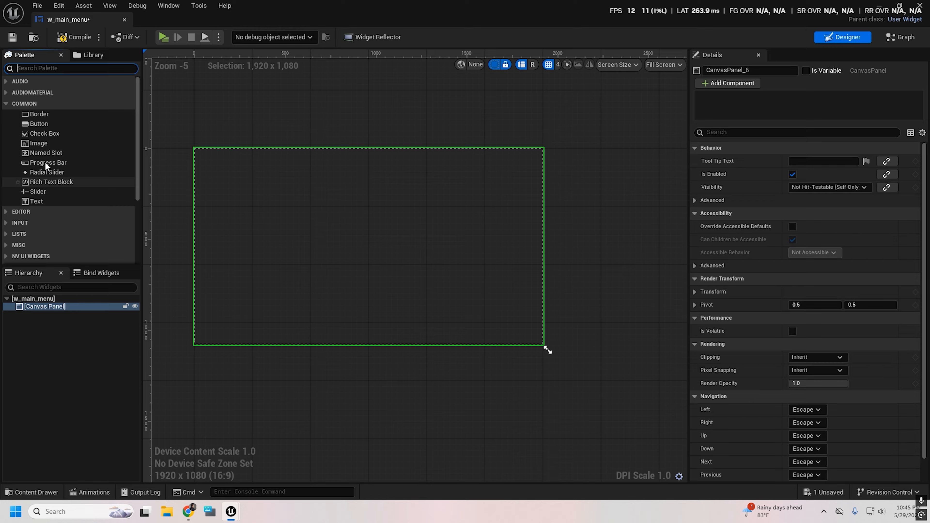
drag(37, 143, 37, 305)
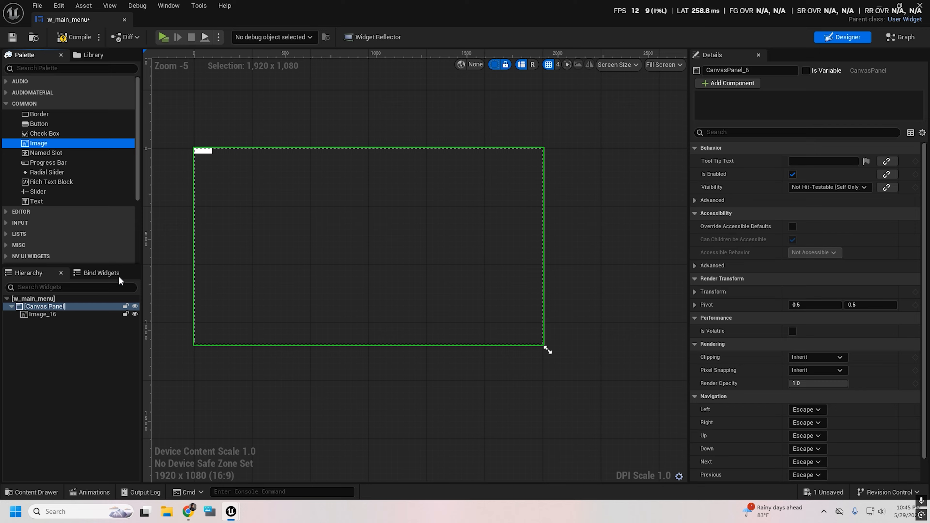
click(35, 315)
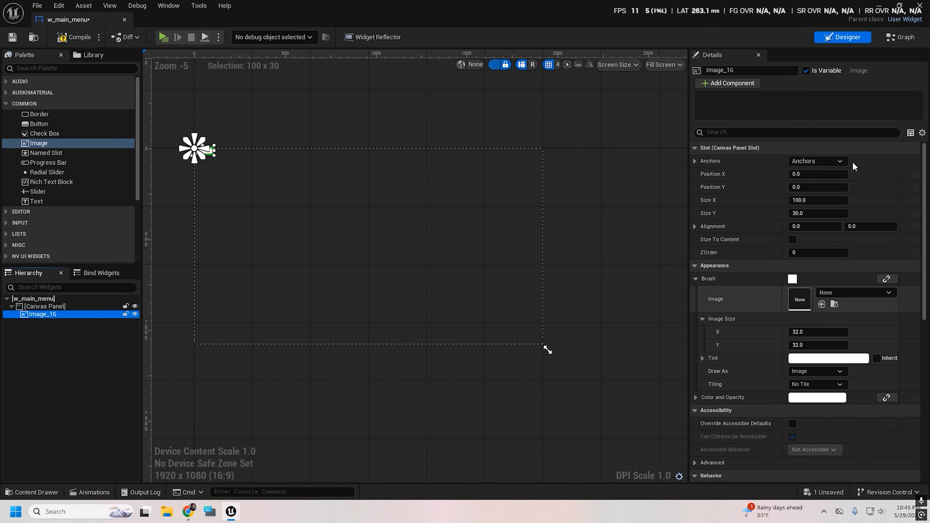
click(839, 162)
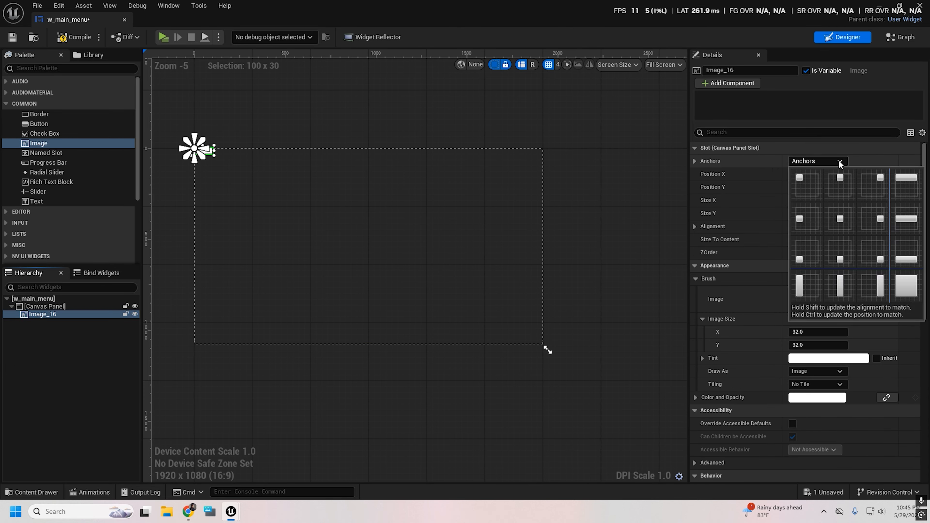
click(914, 297)
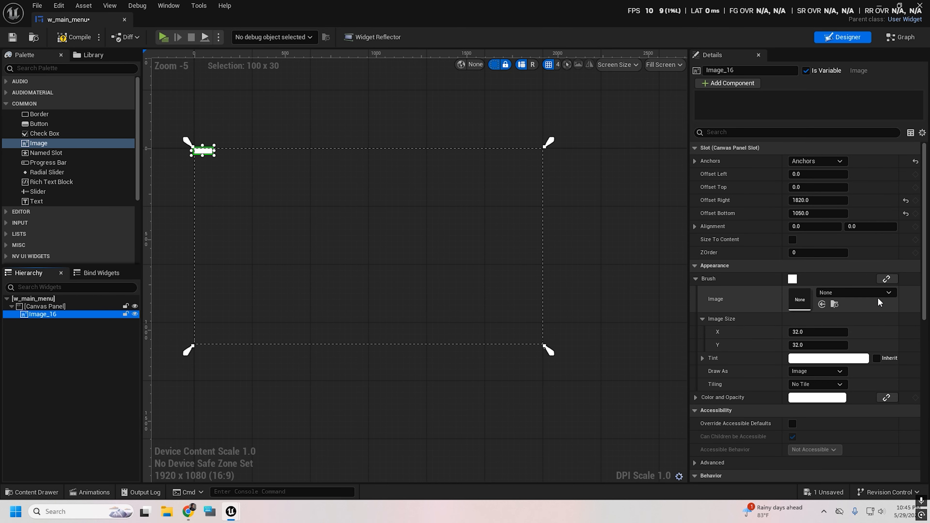
Step: Set the image's Offset Right and Offset Bottom to 0 so it fills the entire canvas
click(906, 200)
click(906, 214)
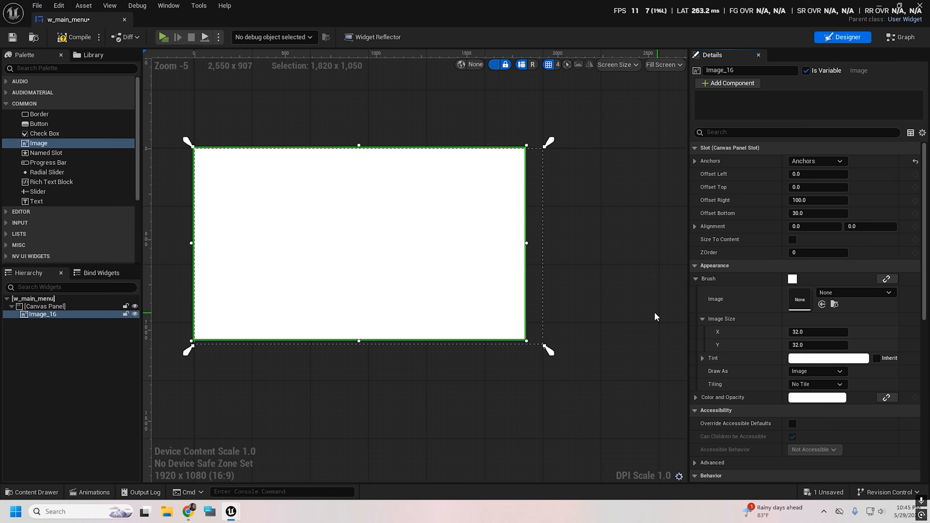
click(820, 201)
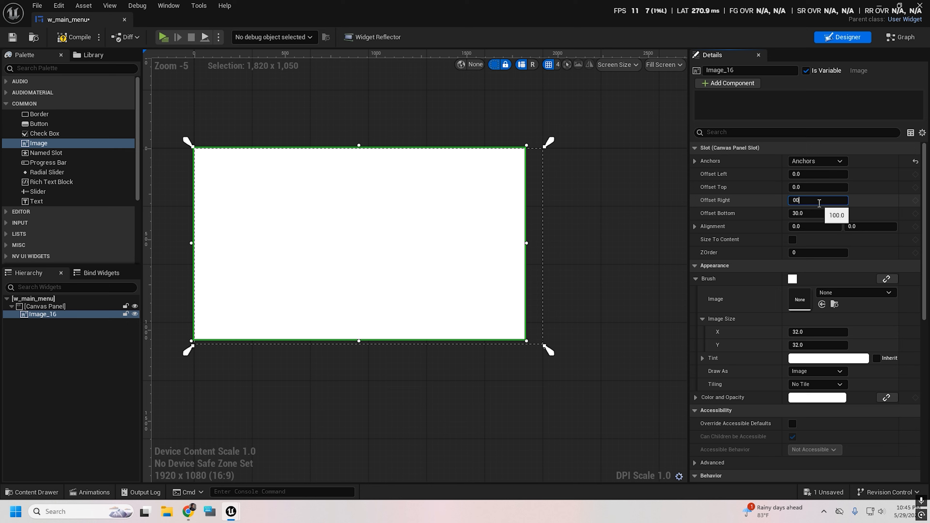
key(Return)
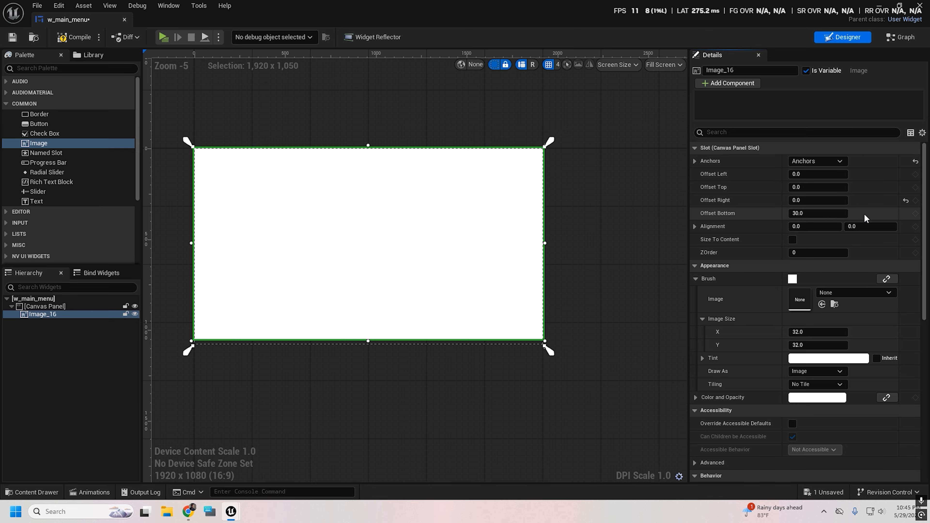
click(830, 213)
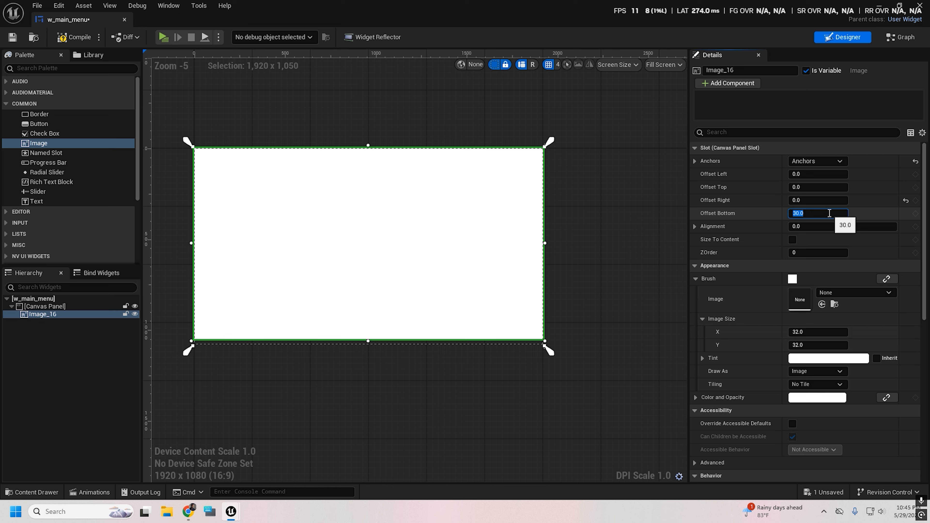
text(00)
key(Return)
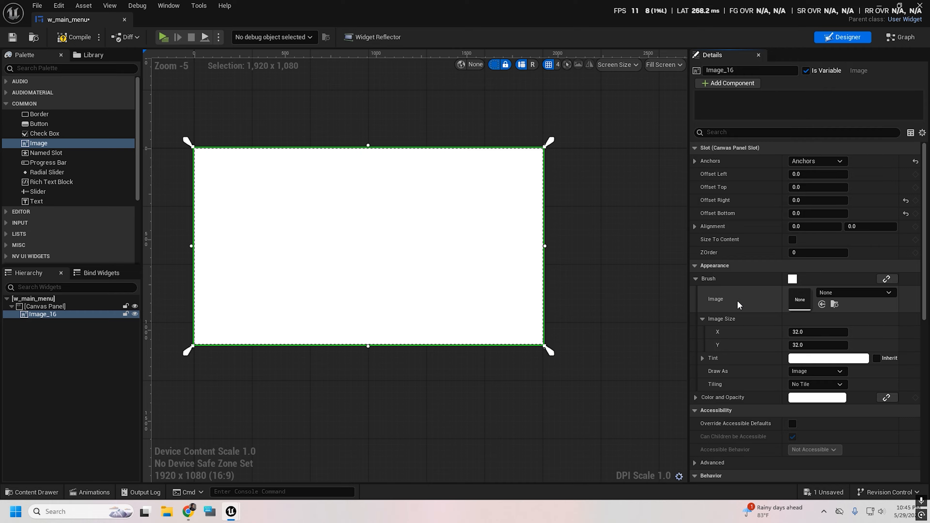
click(885, 293)
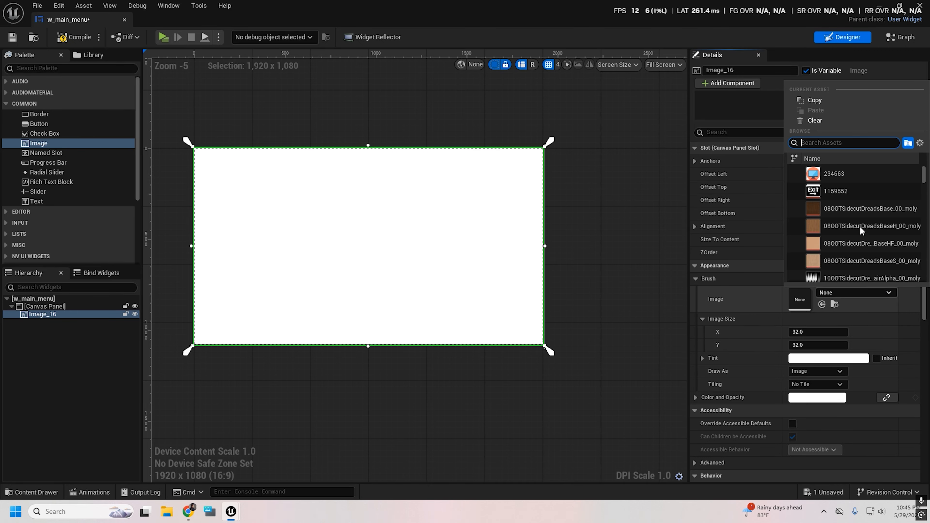
scroll(869, 228, down, 3)
scroll(870, 228, down, 10)
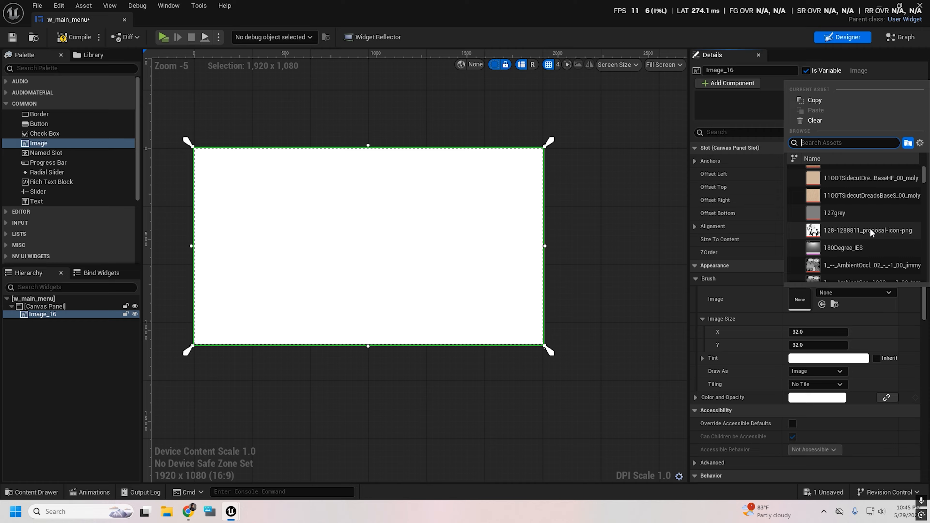
scroll(878, 249, down, 5)
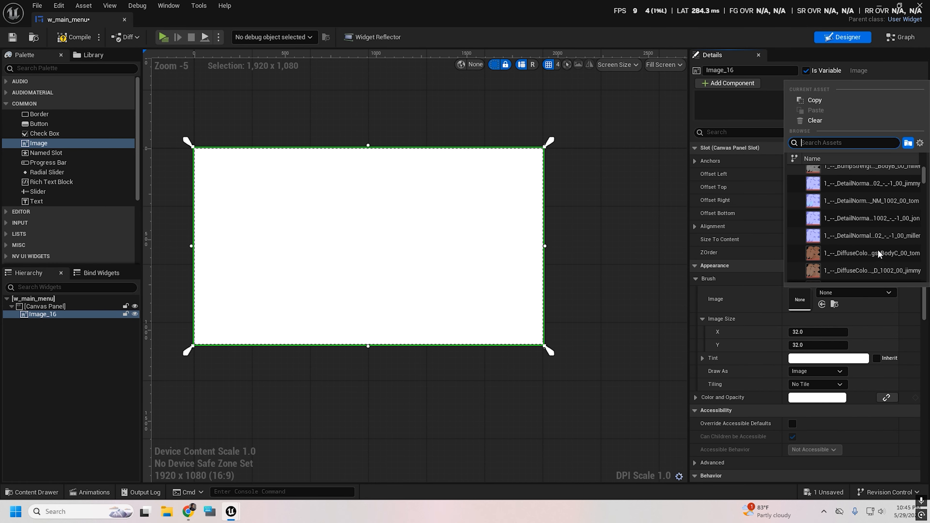
scroll(848, 172, down, 3)
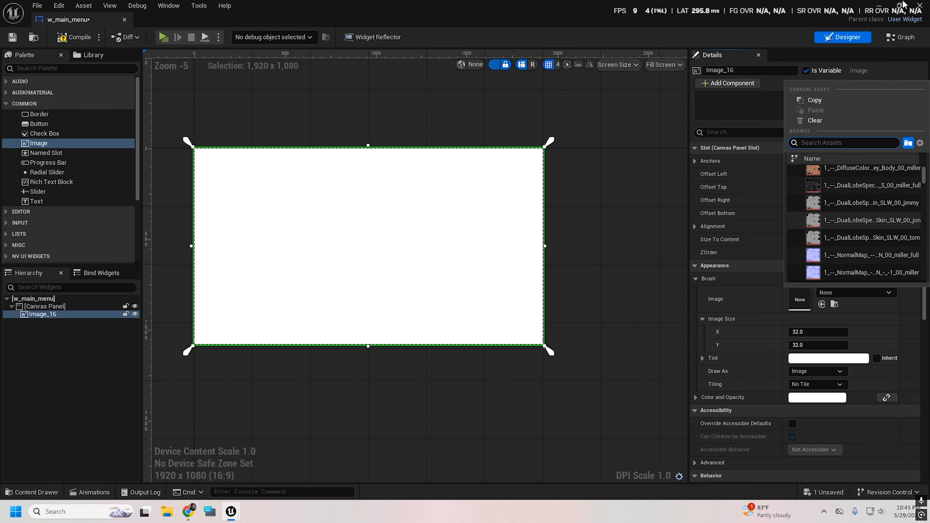
Step: Assign the NewMediaPlayer_Video_Mat material from the Movies folder as the brush image of the full-screen Image
click(879, 5)
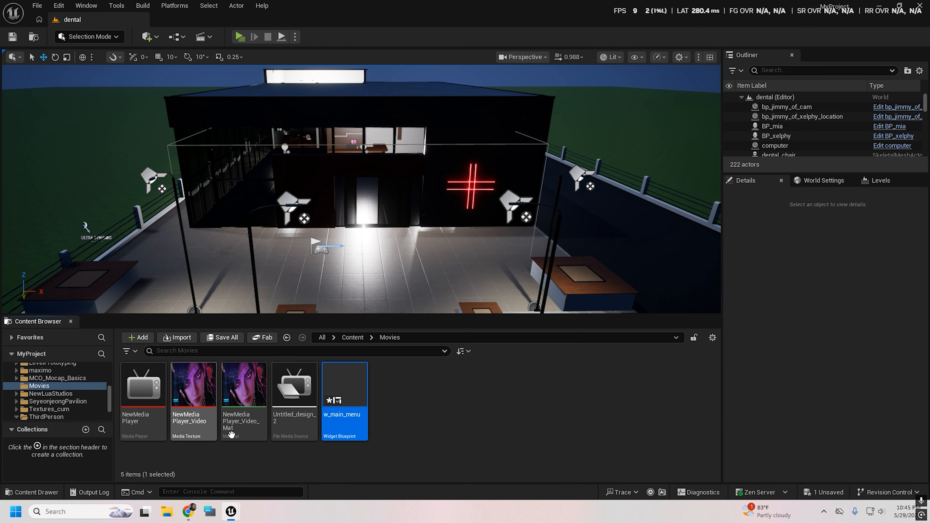
click(252, 423)
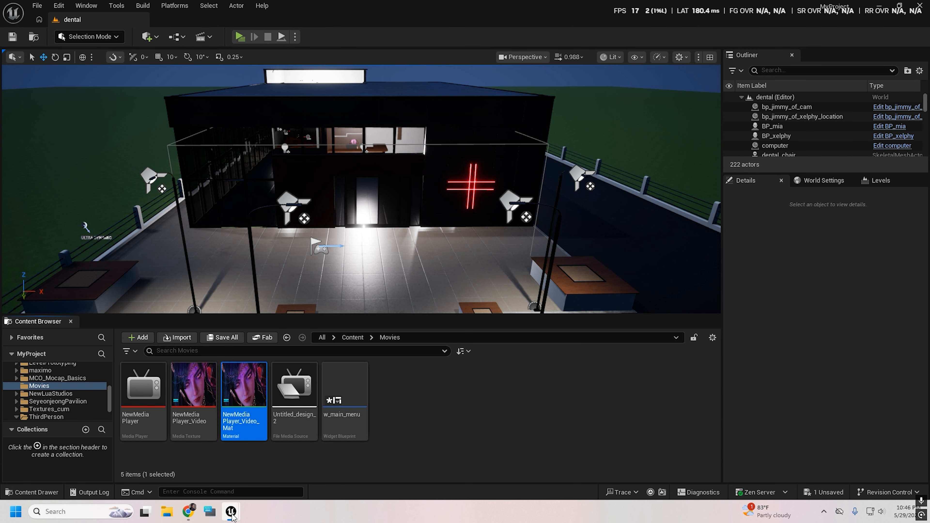
mouse_move(231, 511)
click(291, 477)
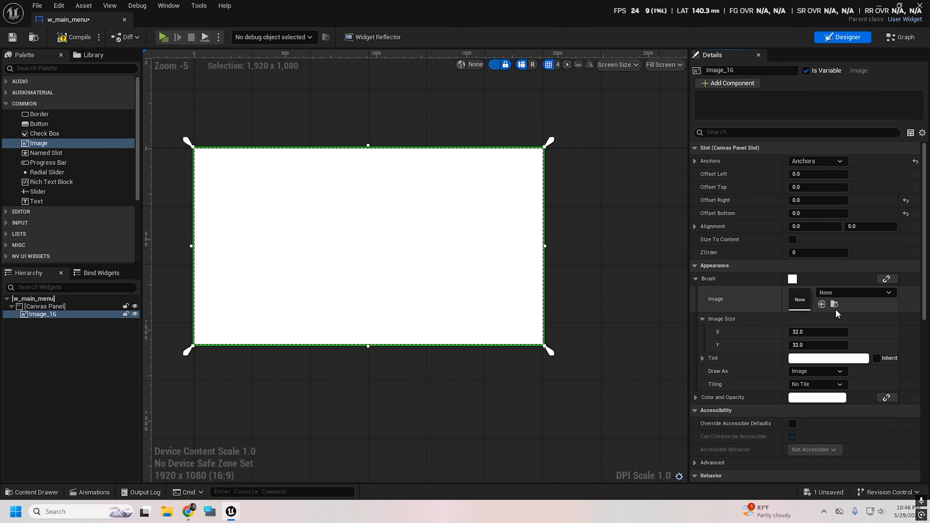
click(822, 305)
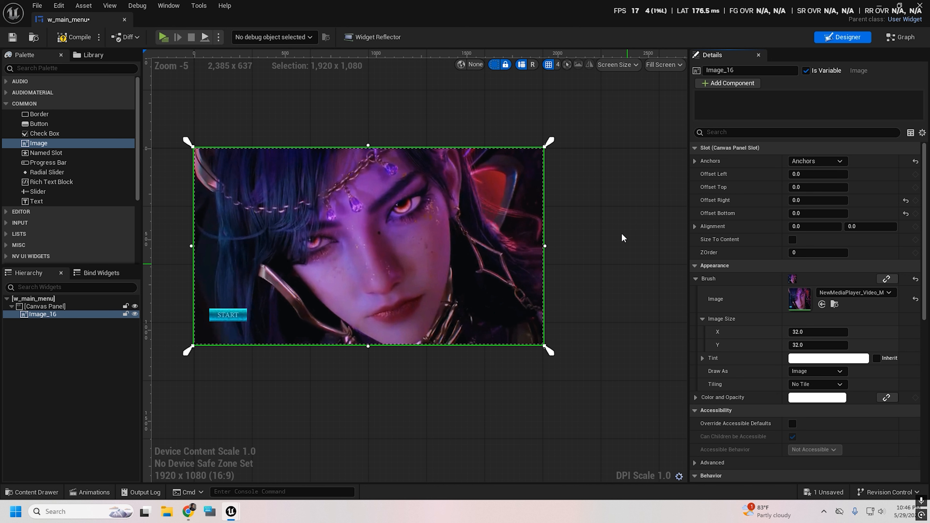
right_drag(627, 219, 683, 261)
scroll(665, 266, down, 2)
scroll(665, 268, up, 3)
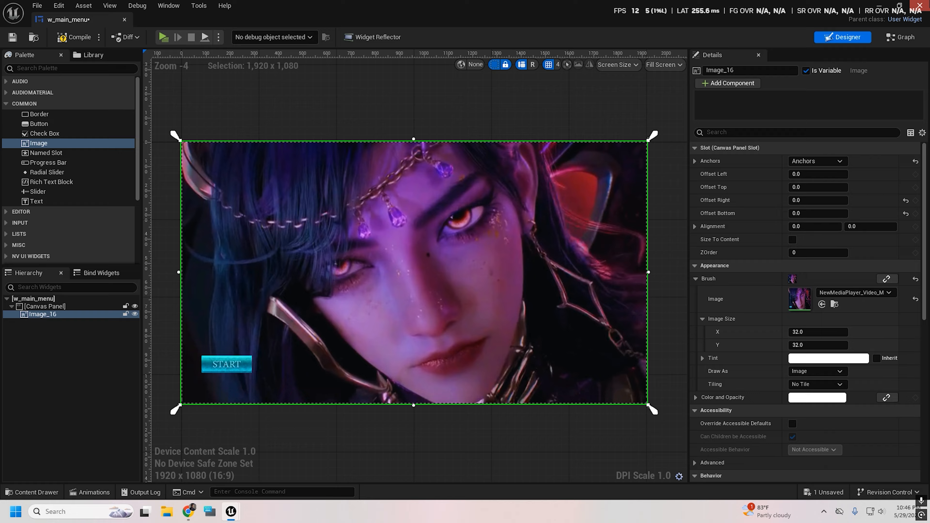
Step: Add a variable named "media player" in the w_main_menu widget's graph
click(905, 37)
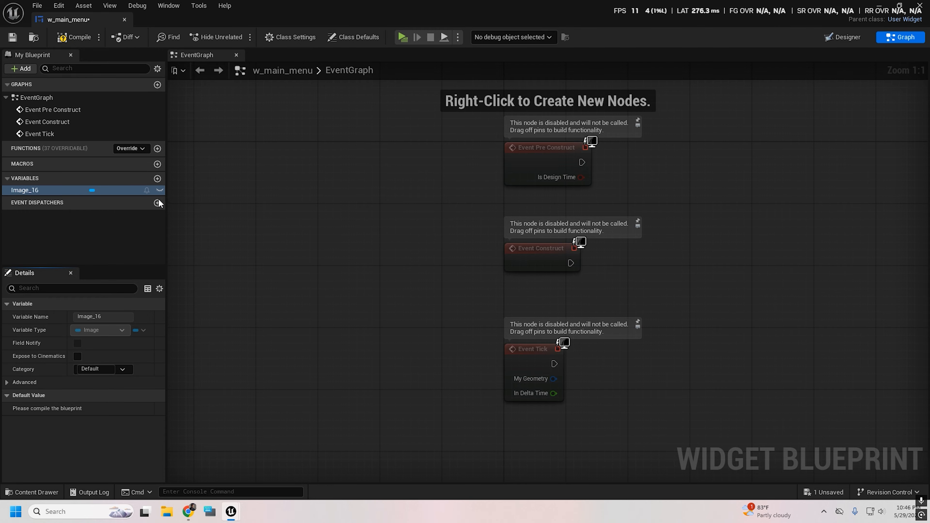
click(158, 179)
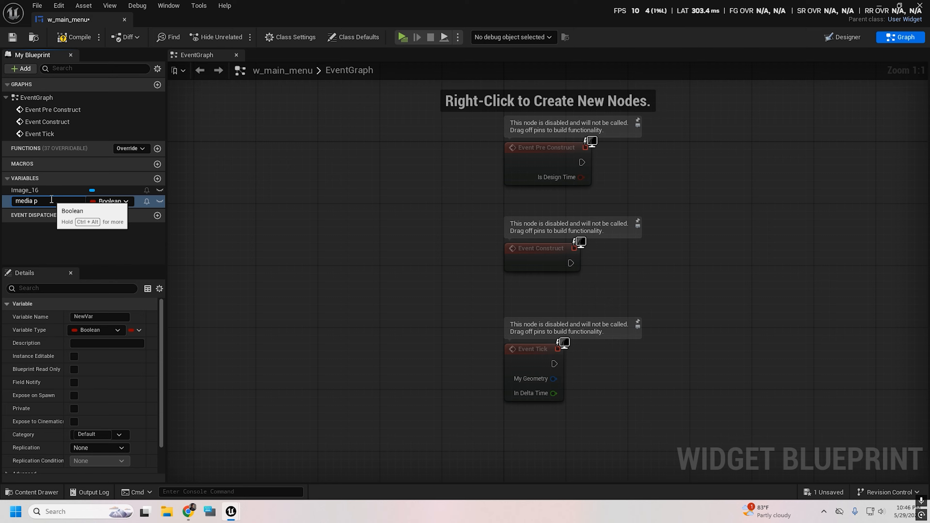
text(media player)
key(Return)
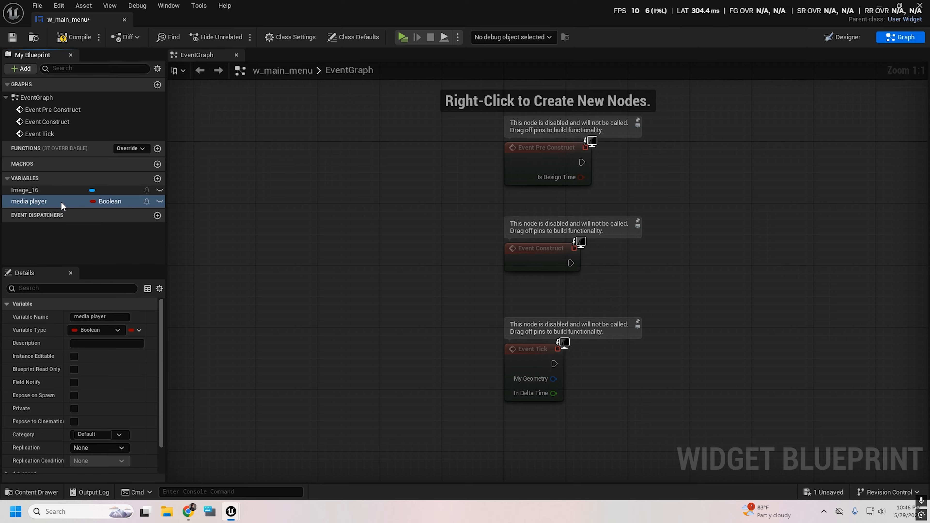
Step: Change the new variable's type to a Media Player object reference
click(126, 201)
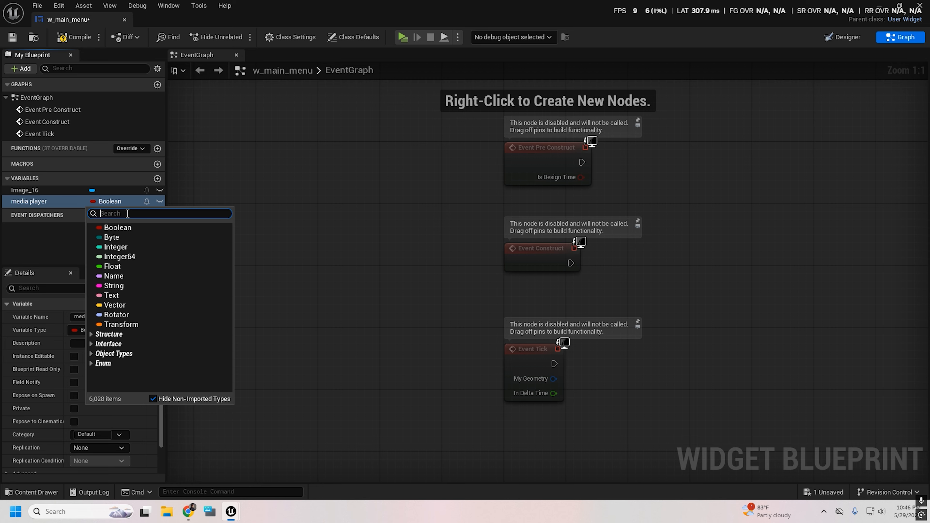
text(me)
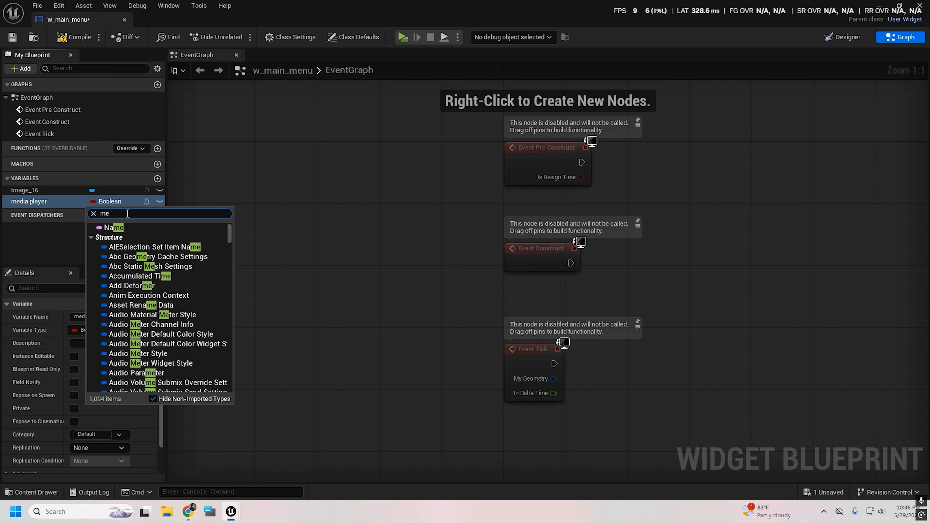
text(d)
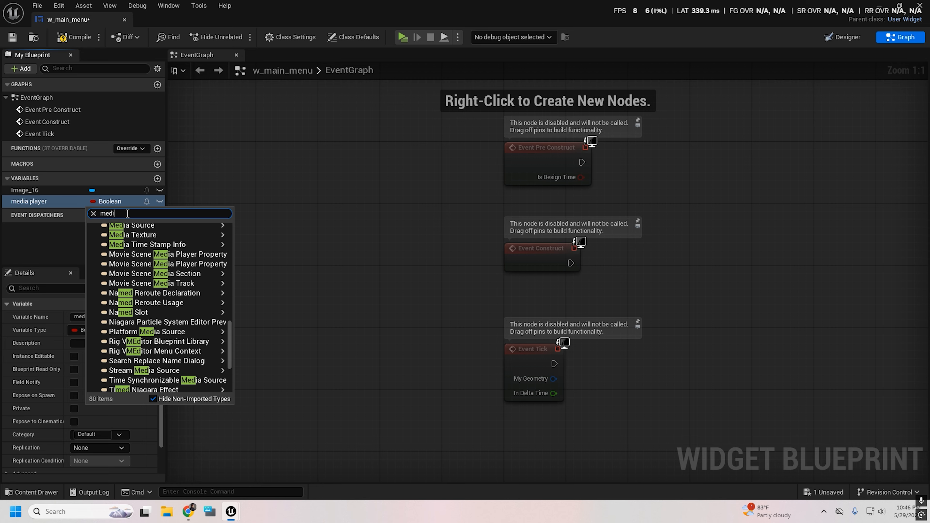
text(i)
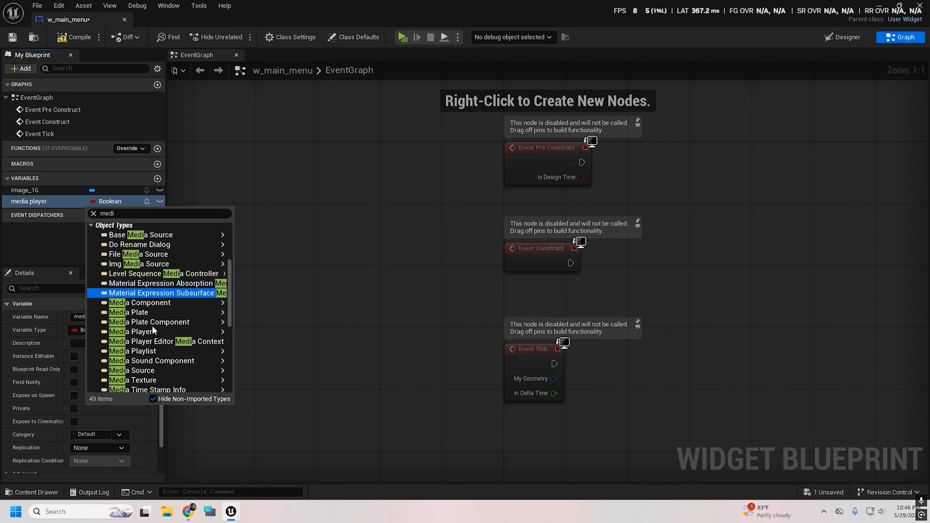
mouse_move(150, 332)
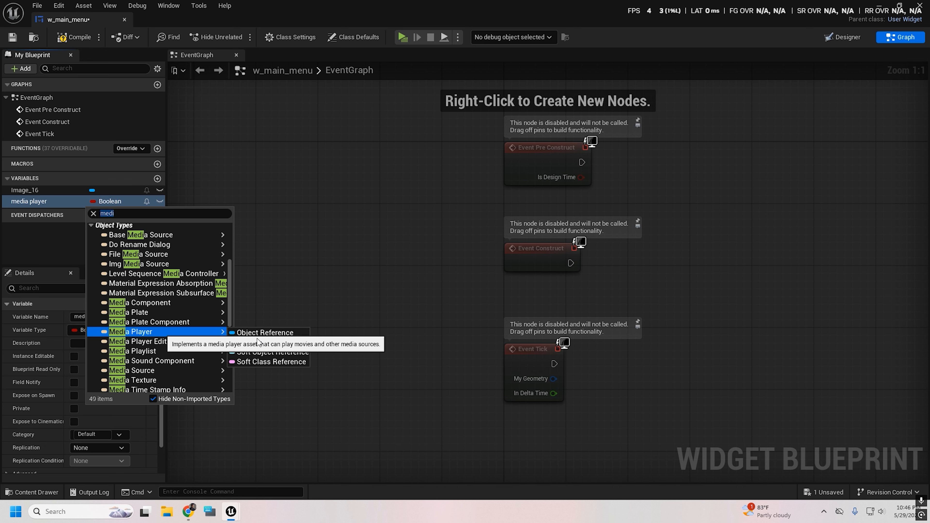
click(271, 333)
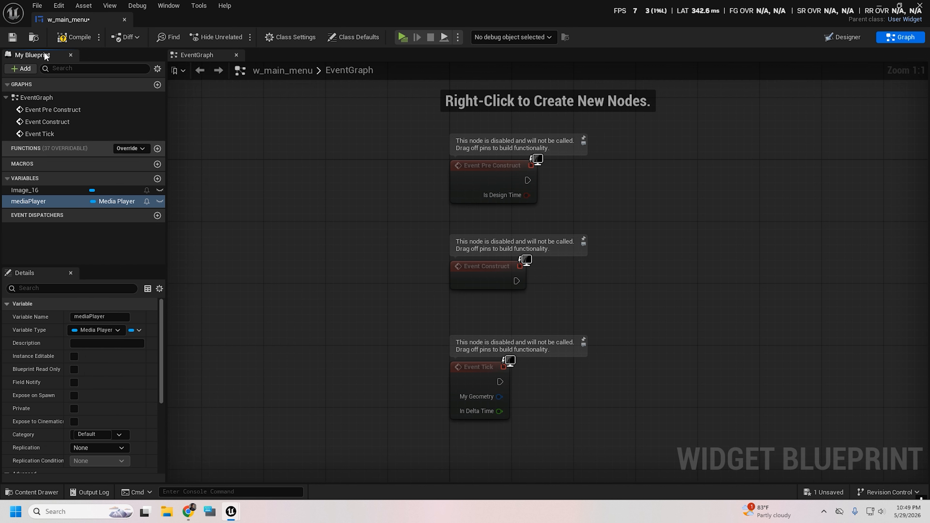
Step: Compile the widget and set the mediaPlayer variable's default value to NewMediaPlayer
click(72, 37)
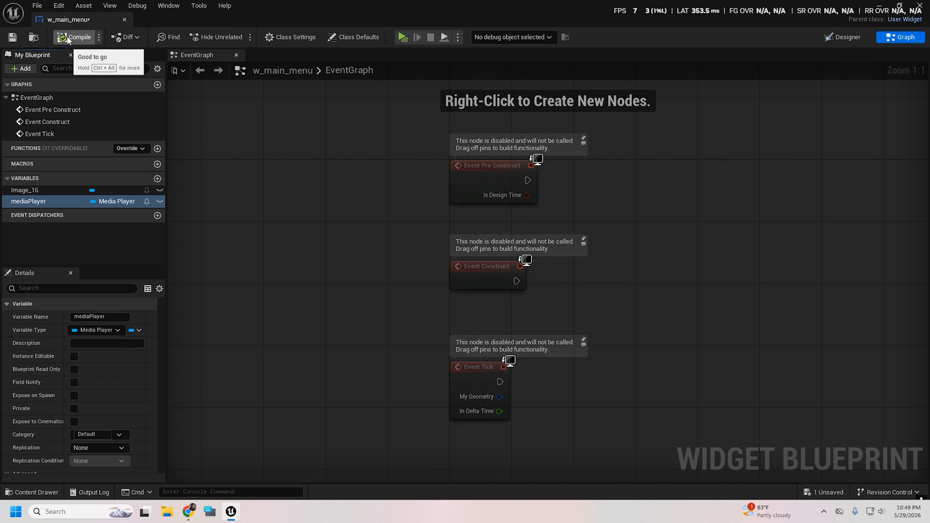
scroll(124, 339, down, 4)
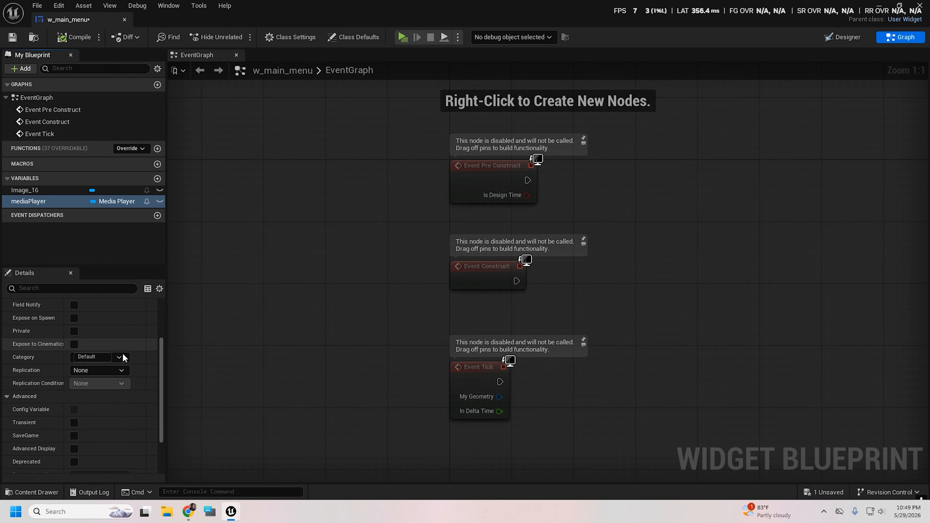
scroll(126, 364, down, 6)
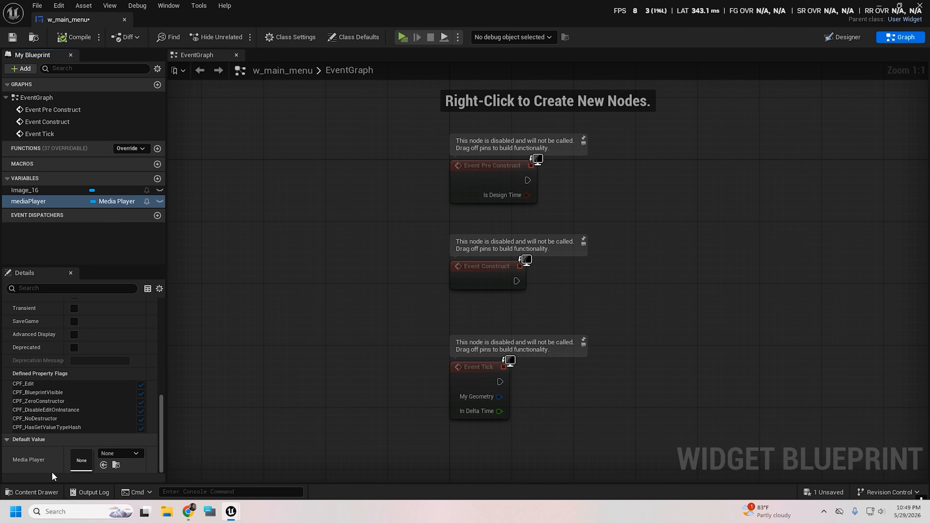
click(136, 455)
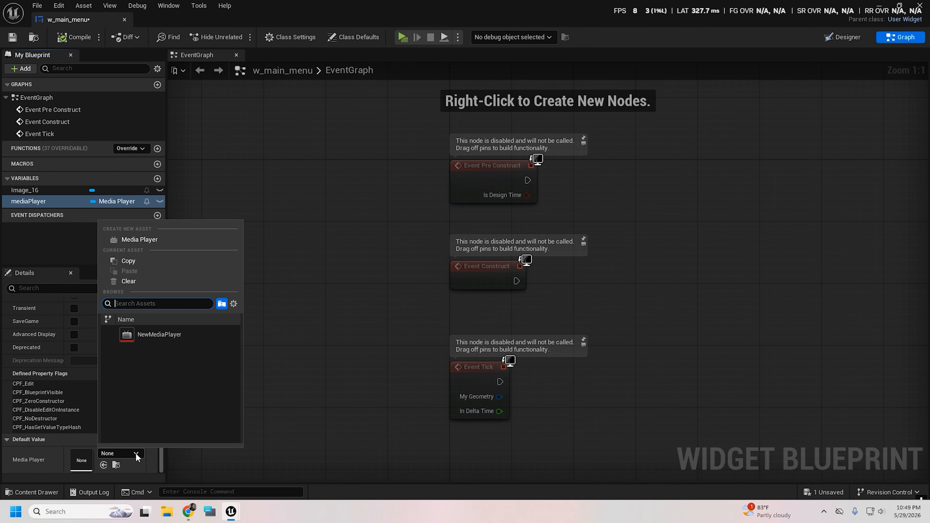
click(163, 335)
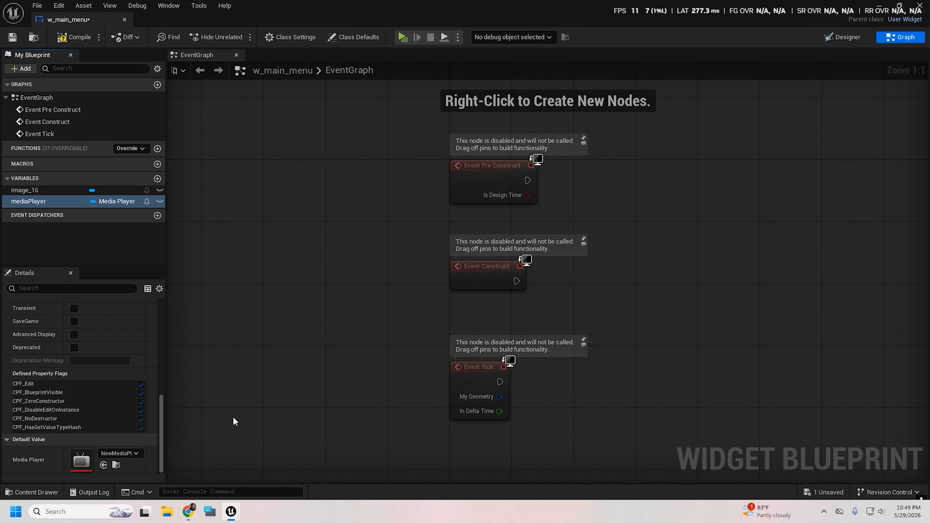
Step: Place a getter for the mediaPlayer variable in the event graph, just above and beside Event Construct
right_drag(368, 233, 241, 306)
drag(17, 203, 472, 158)
click(512, 179)
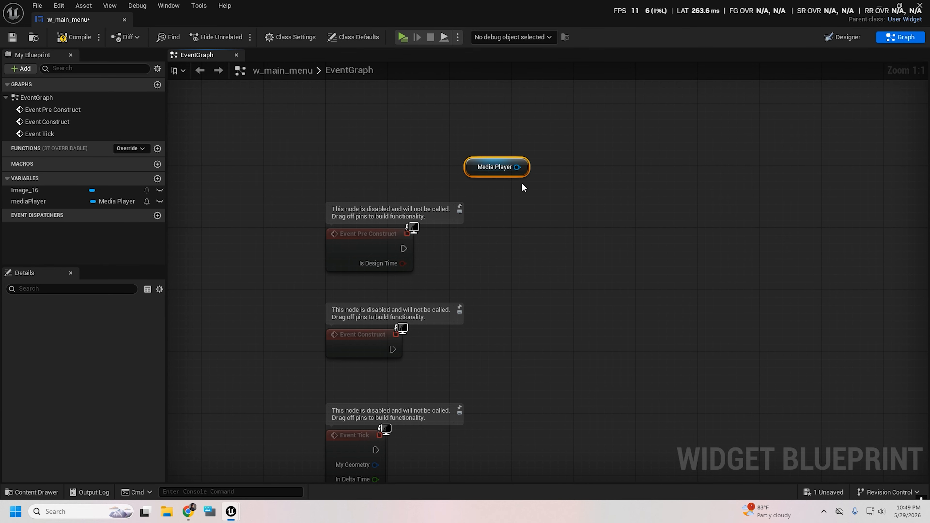
drag(473, 165, 488, 290)
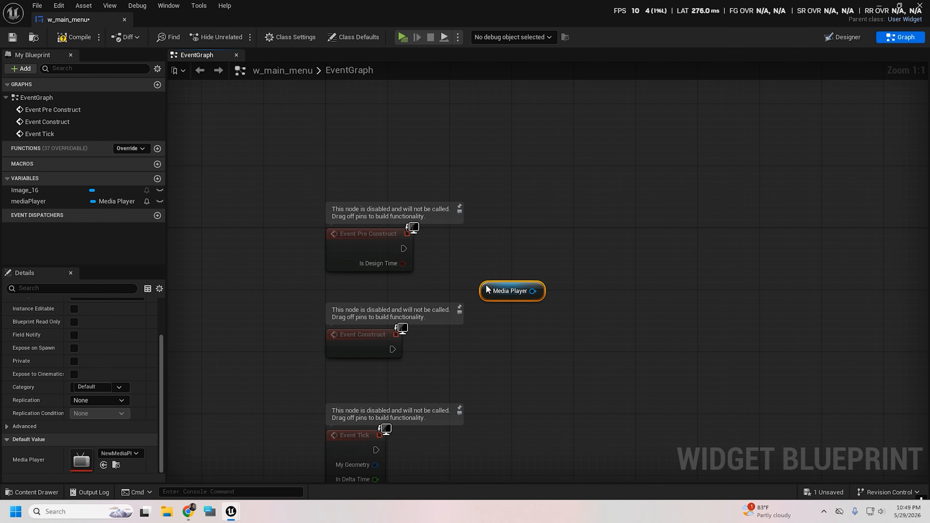
right_drag(537, 354, 484, 289)
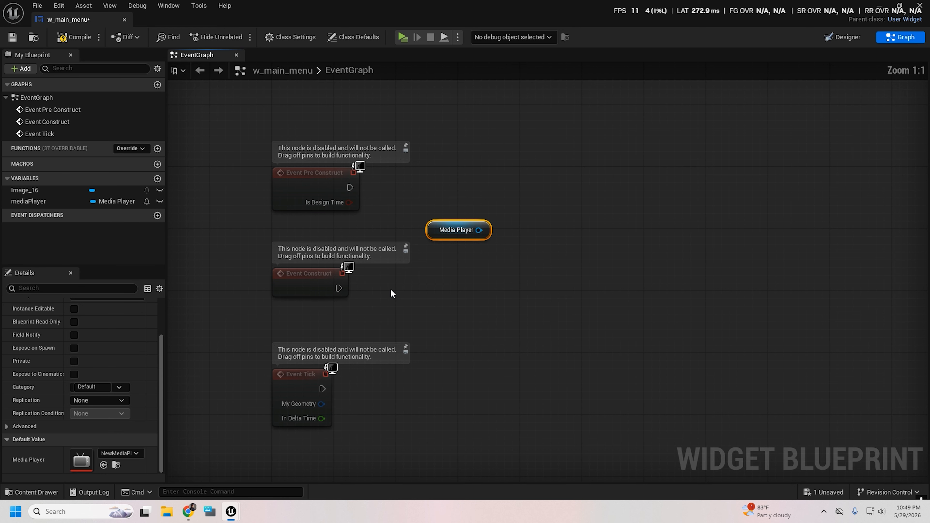
Step: Call Open Source on the Media Player reference from Event Construct, with Untitled_design_2 as the media source
drag(479, 230, 476, 269)
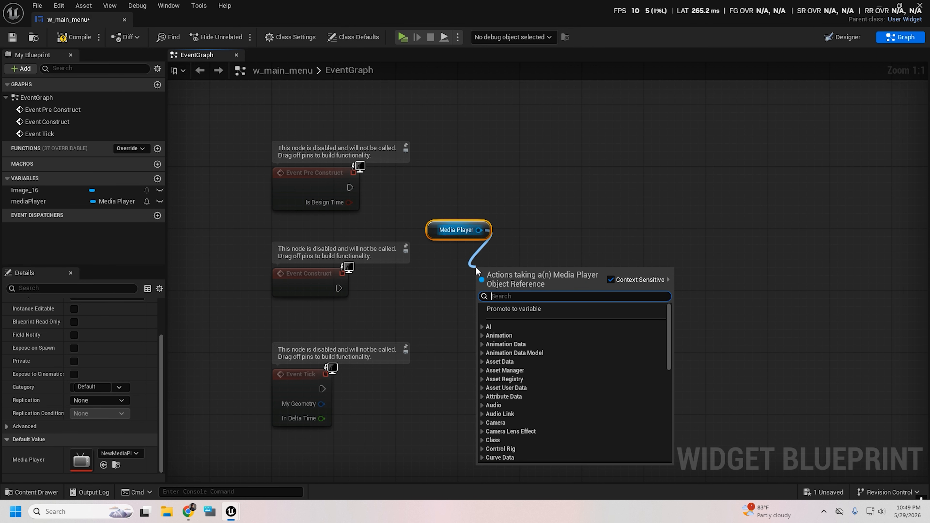
text(open)
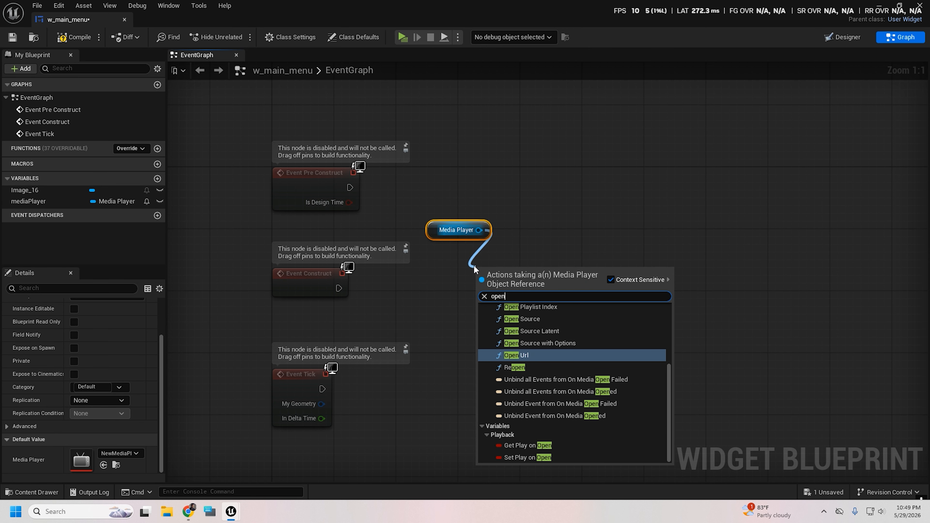
click(520, 319)
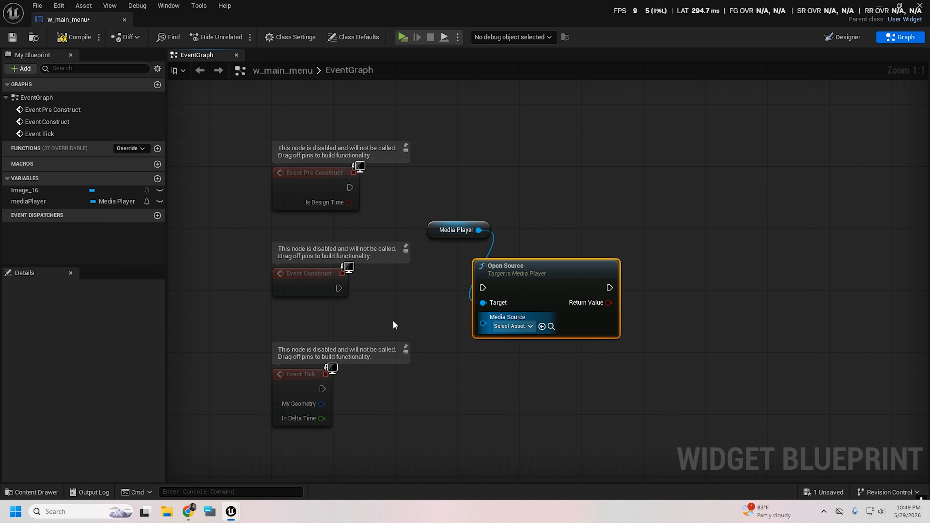
drag(411, 286, 483, 287)
click(530, 326)
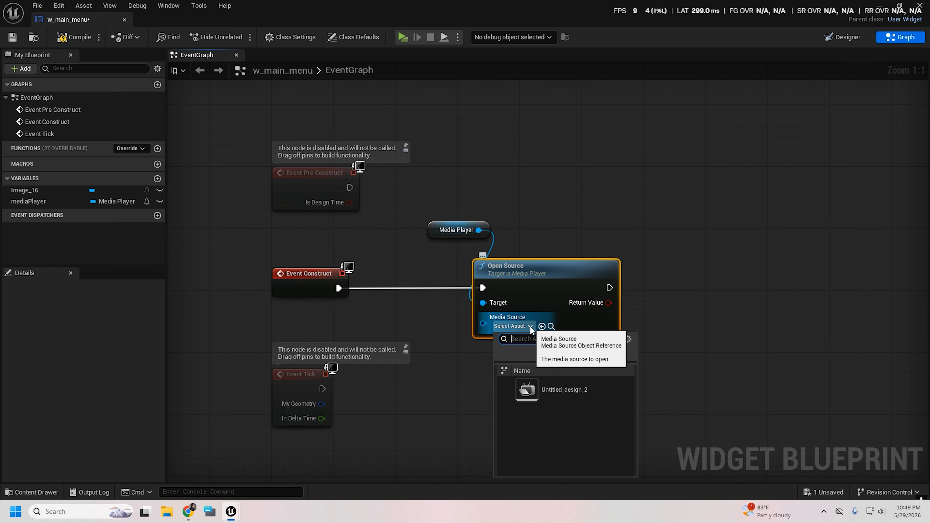
click(570, 395)
Step: Add a Set Looping node targeting the Media Player reference and connect it to execute after Open Source
right_drag(633, 374, 505, 412)
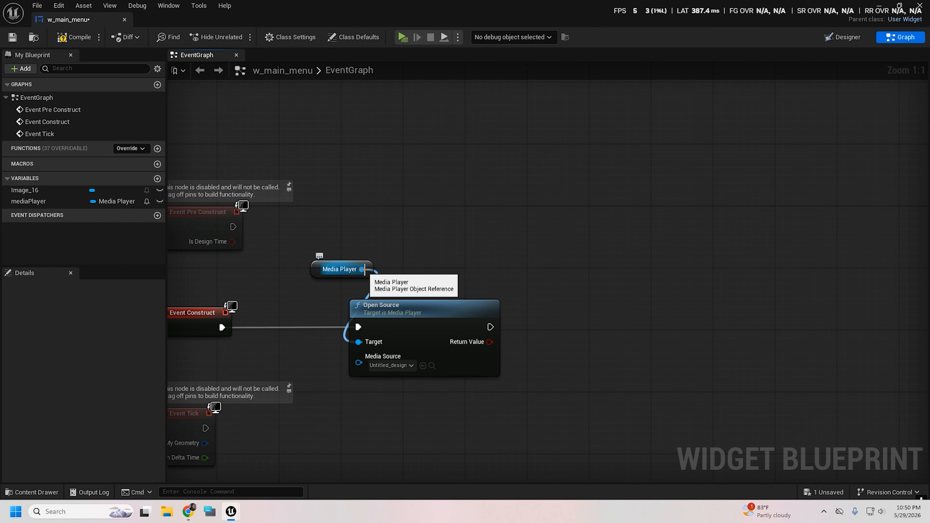
drag(365, 271, 586, 306)
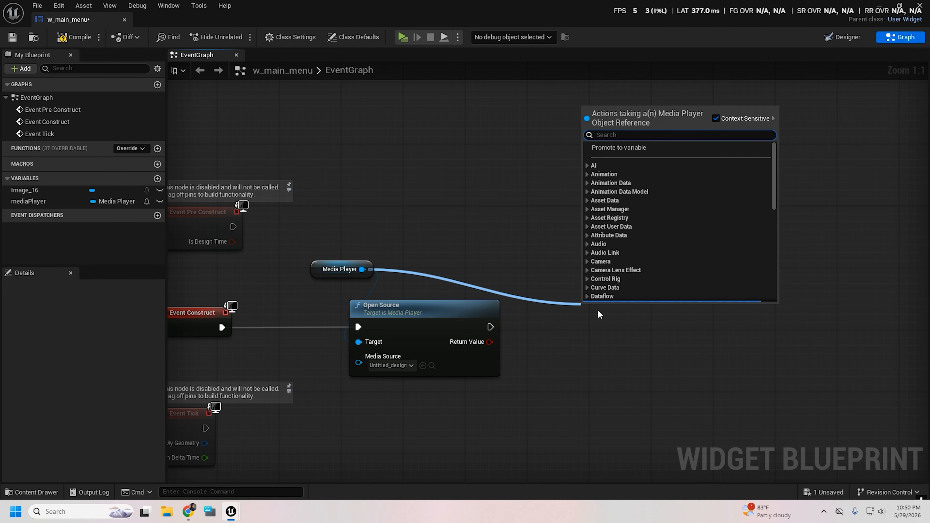
text(set)
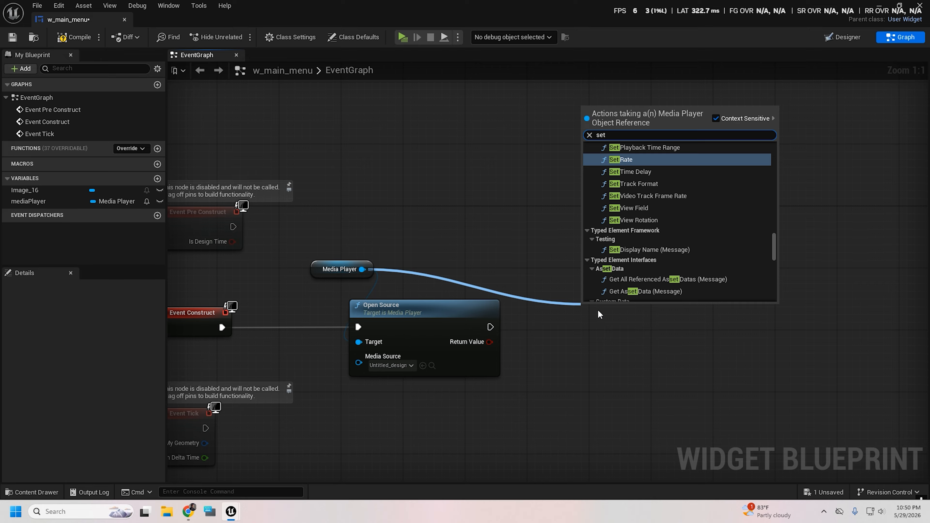
text( lo)
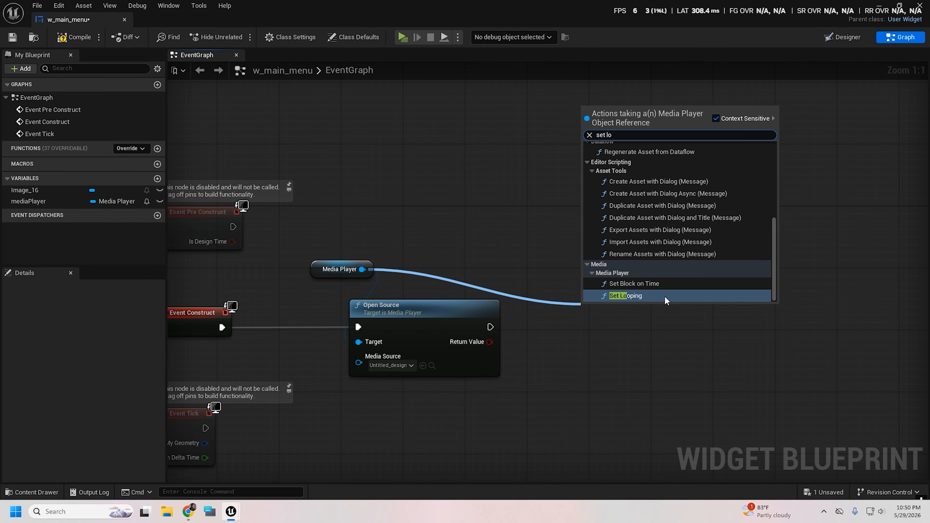
click(658, 296)
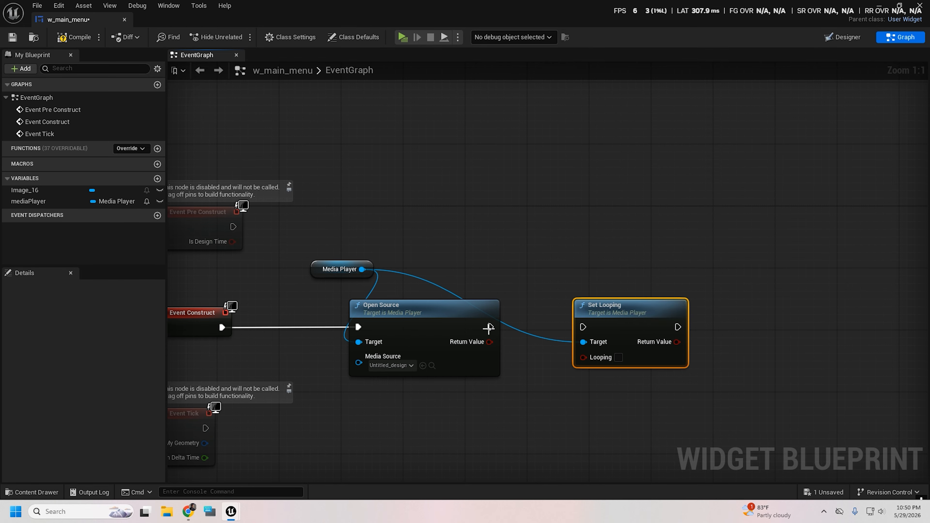
drag(586, 327, 594, 332)
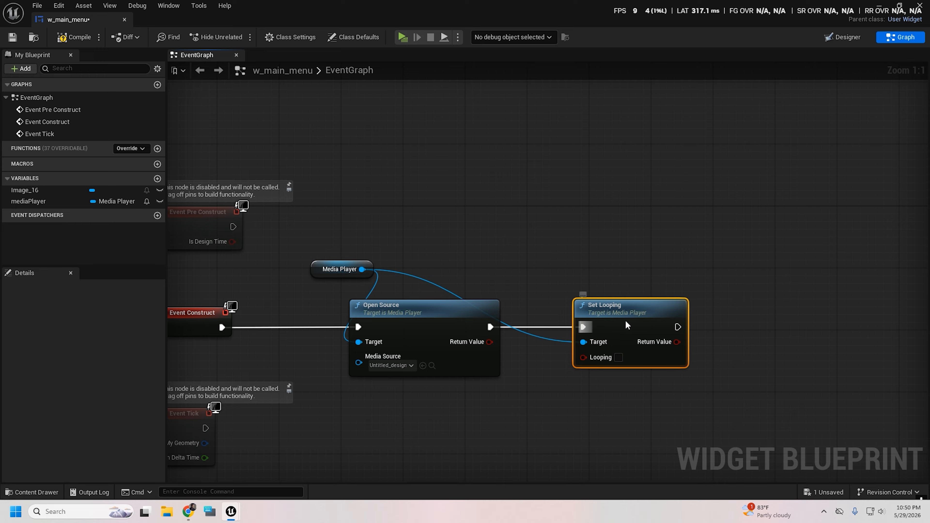
Step: Enable Looping on the Set Looping node and compile the widget blueprint
drag(627, 325, 612, 332)
click(606, 368)
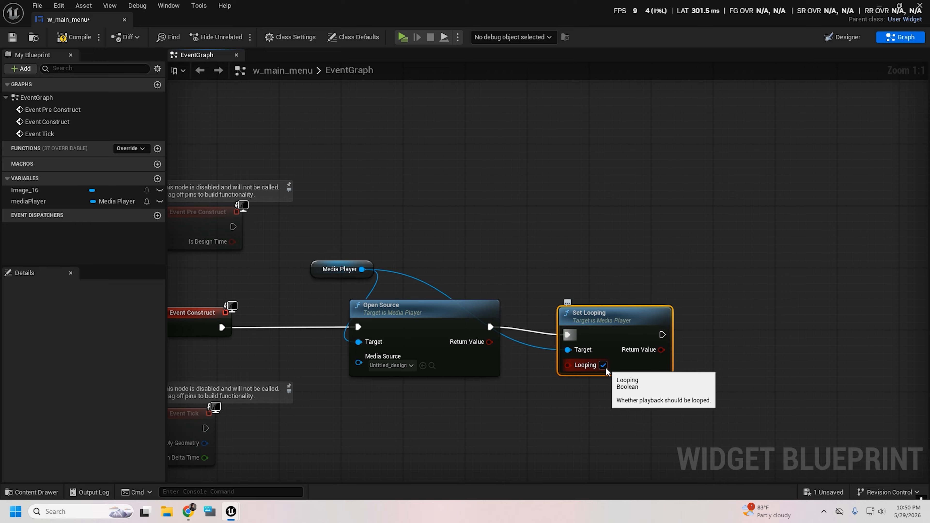
drag(606, 321, 607, 315)
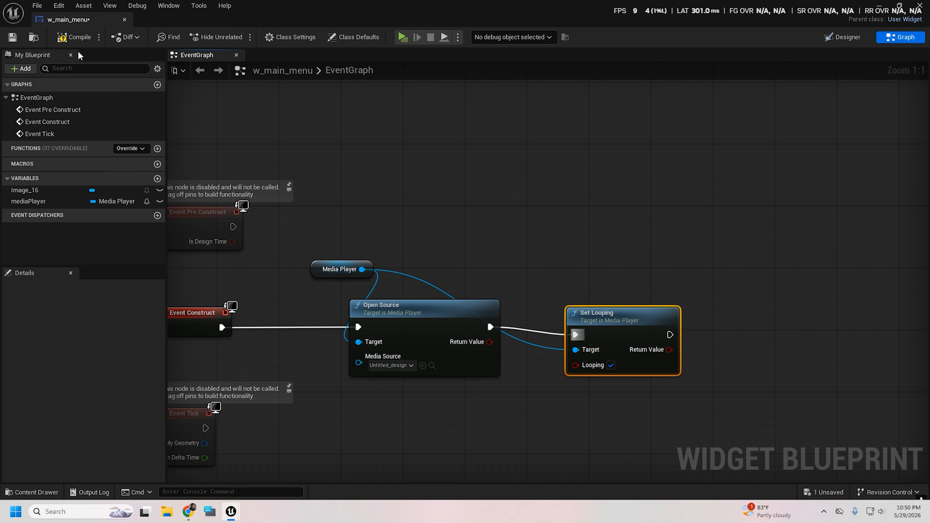
click(74, 38)
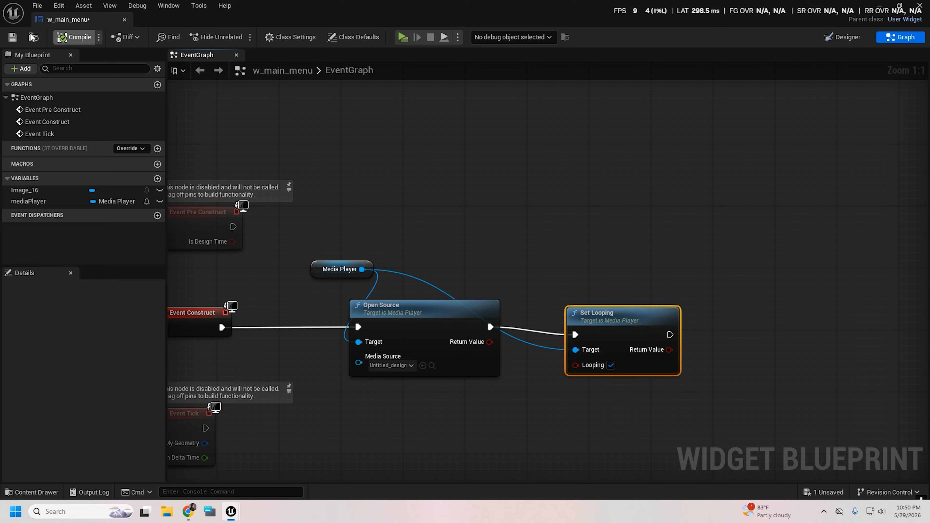
Step: Save the widget blueprint, then place a Button over the START graphic in the widget designer
click(12, 37)
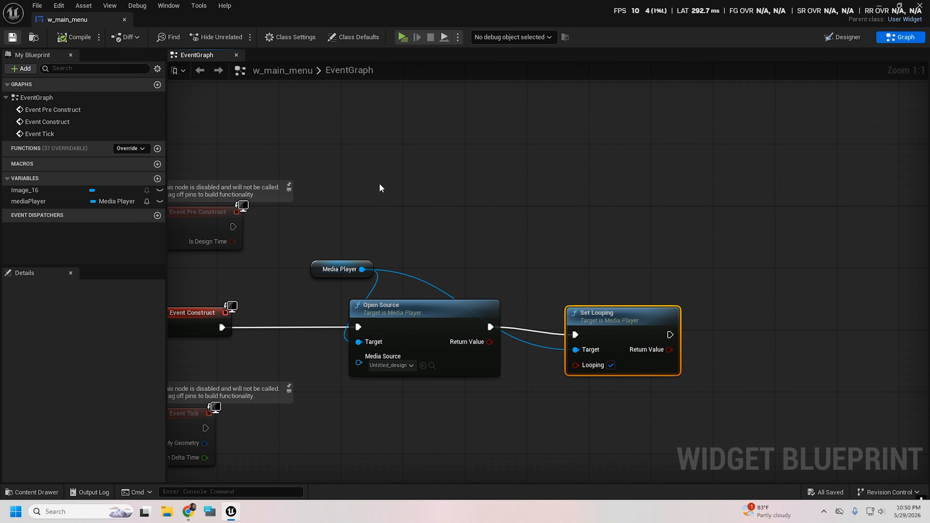
click(843, 37)
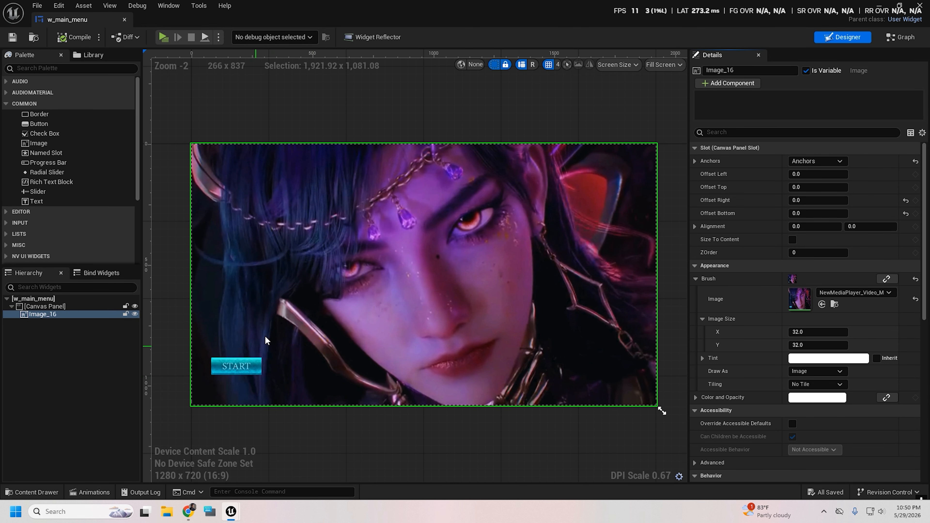
scroll(265, 339, down, 2)
scroll(267, 331, up, 4)
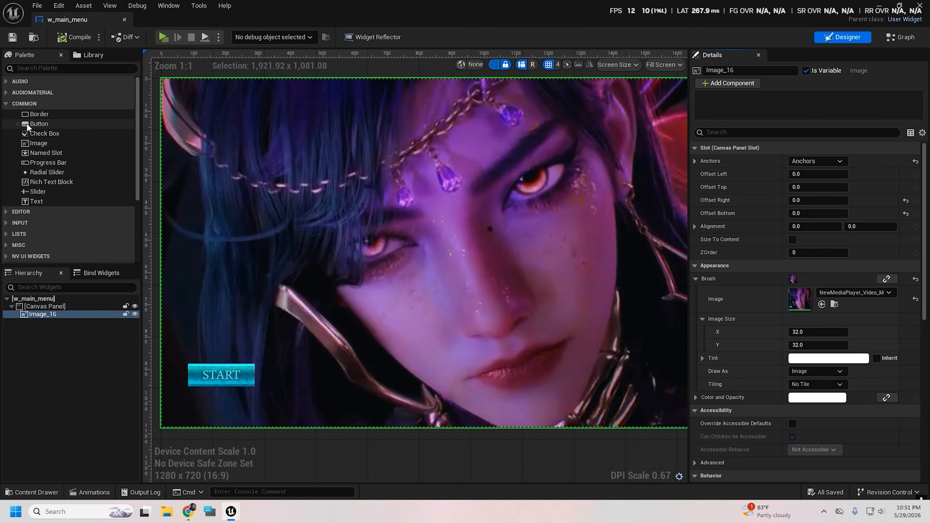
drag(33, 123, 205, 371)
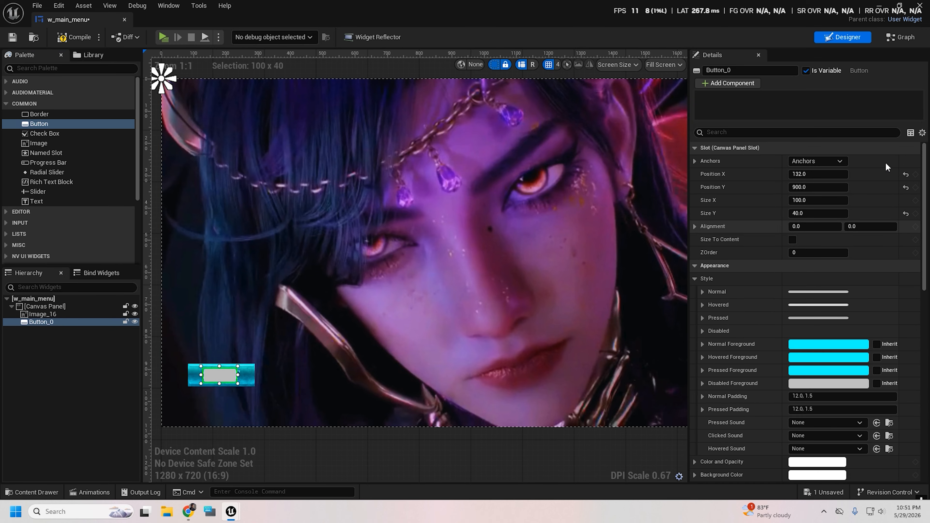
Step: Anchor the button to the canvas's bottom-left corner and enlarge it to about 241 × 126 so it covers the START graphic
click(835, 162)
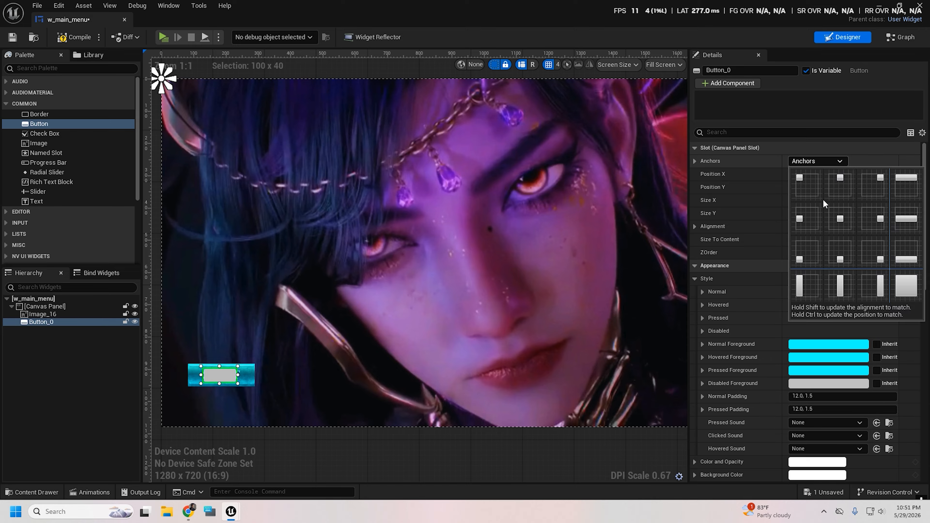
click(809, 258)
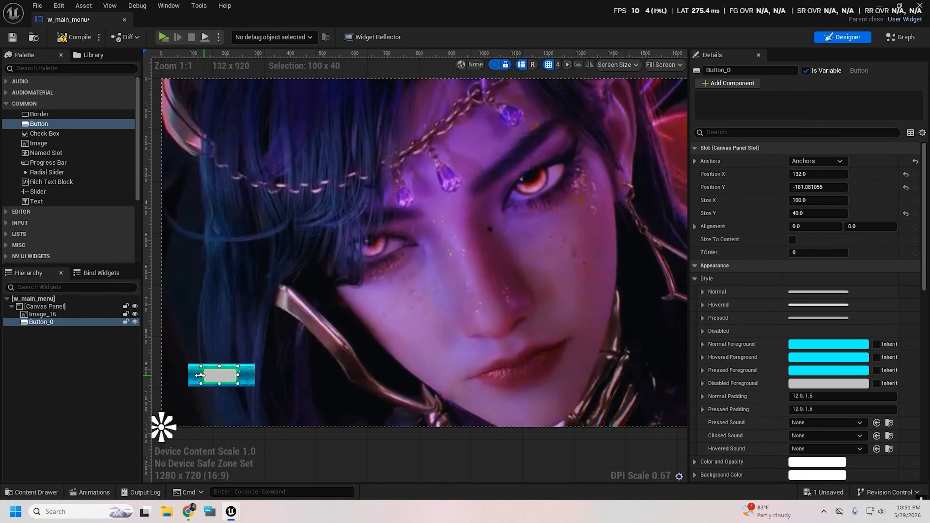
drag(199, 378, 226, 396)
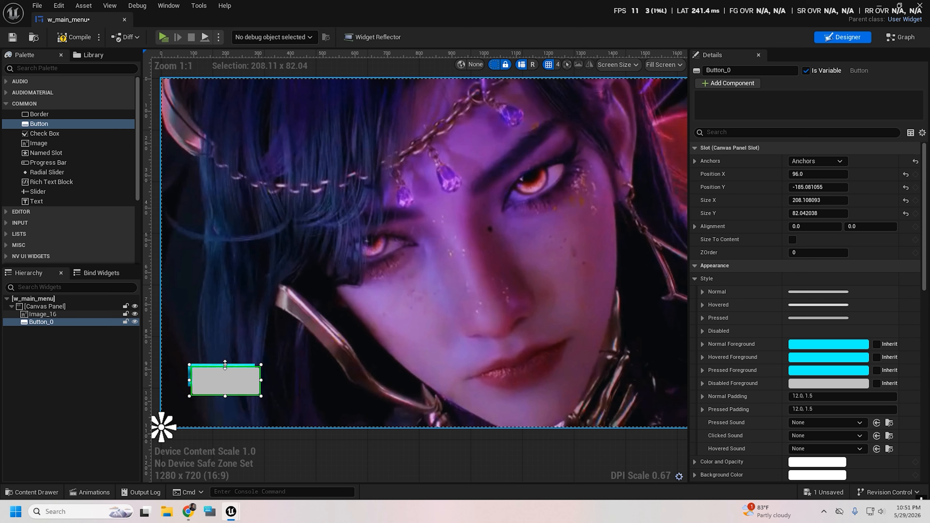
drag(225, 351, 179, 375)
Step: Make the button's background color fully transparent so the START graphic shows through
click(818, 475)
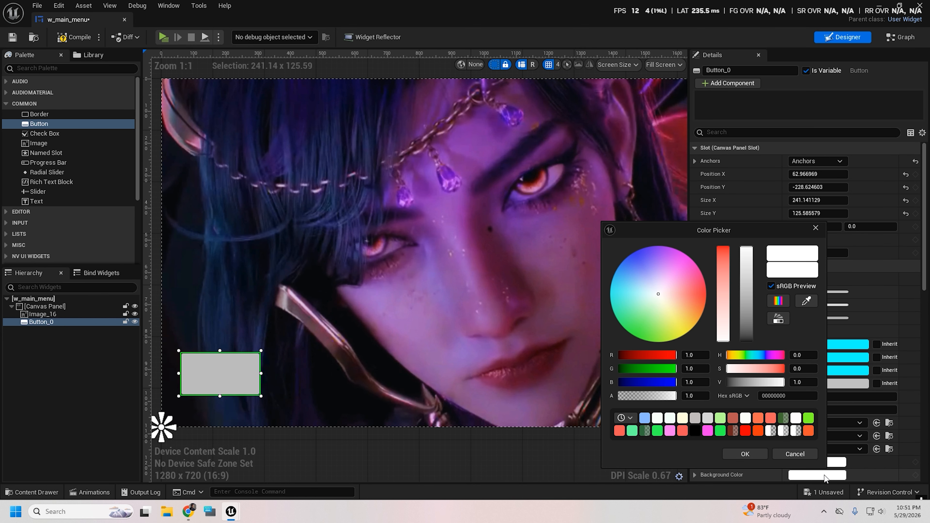
drag(671, 401, 613, 397)
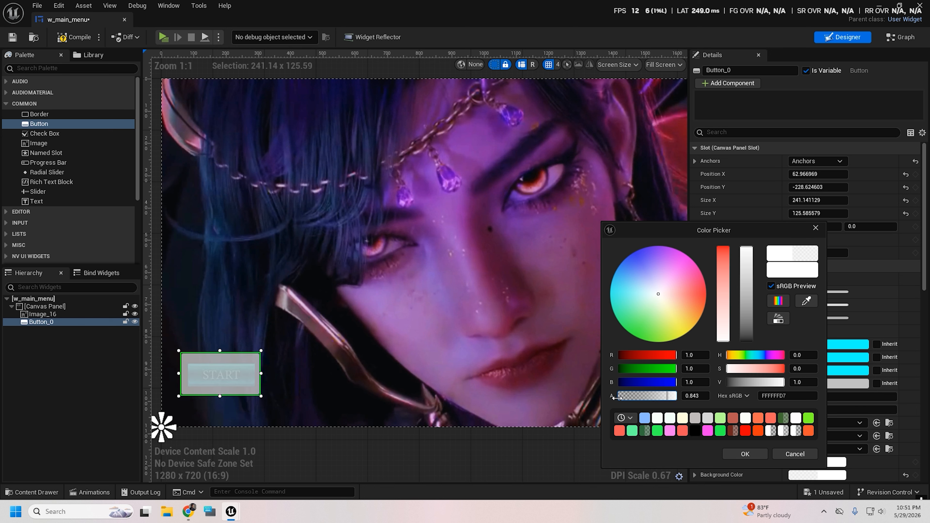
click(747, 455)
Step: Enlarge the transparent button to about 250 × 153 around the START graphic and compile the widget
drag(220, 396, 217, 404)
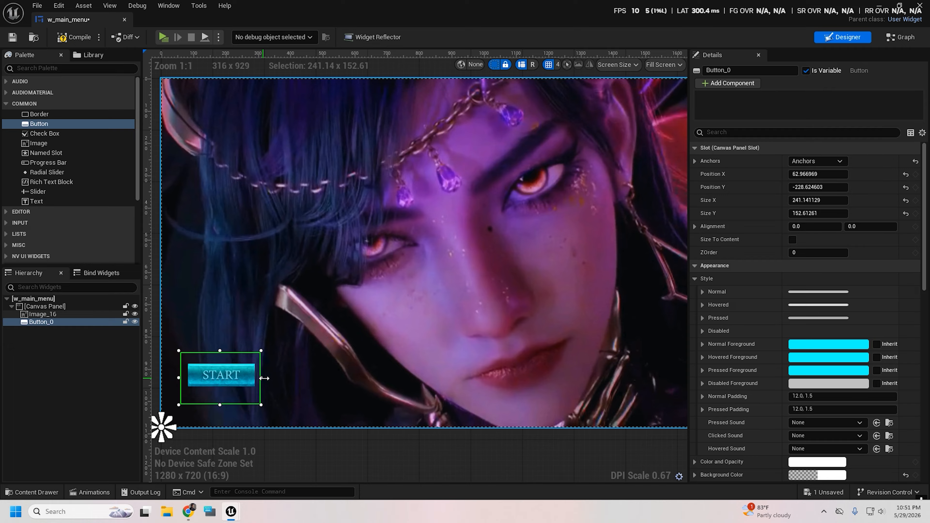
drag(264, 379, 266, 379)
click(81, 38)
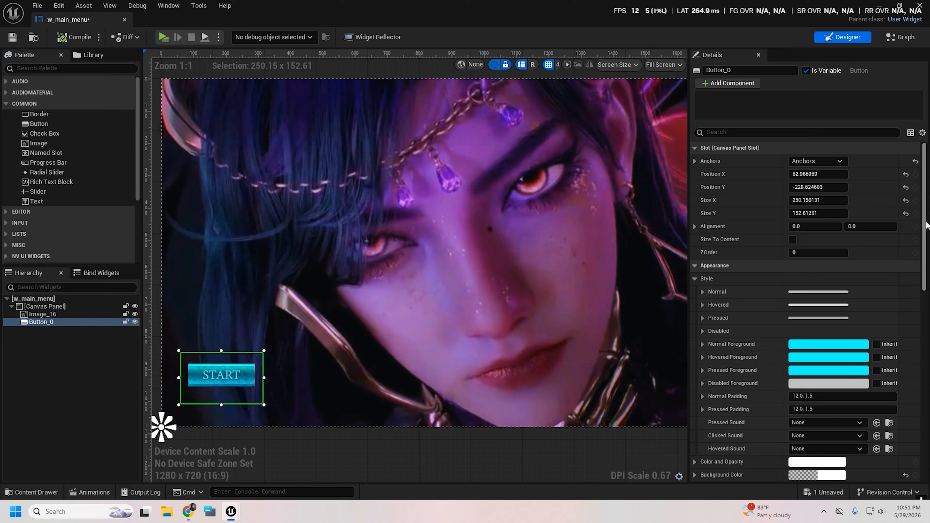
Step: Rename the button Button_0 in the widget hierarchy as start
scroll(806, 312, down, 10)
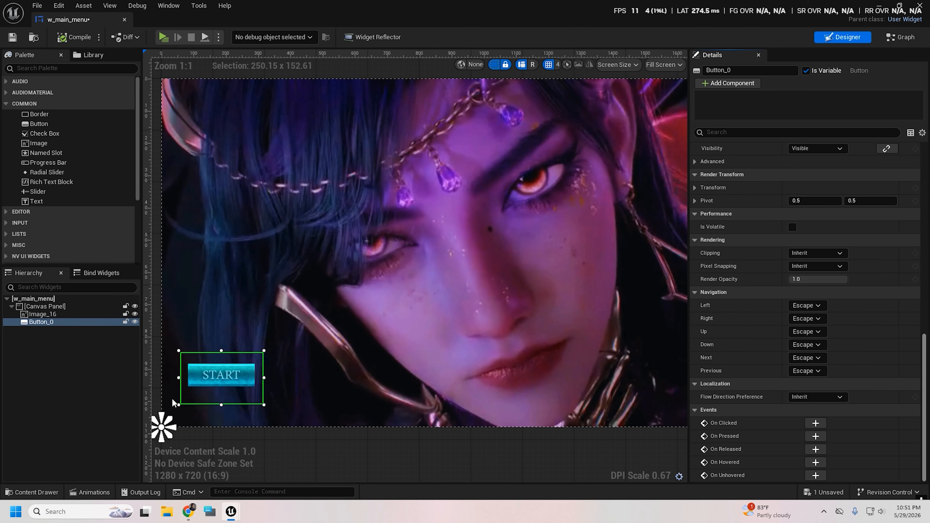
click(41, 324)
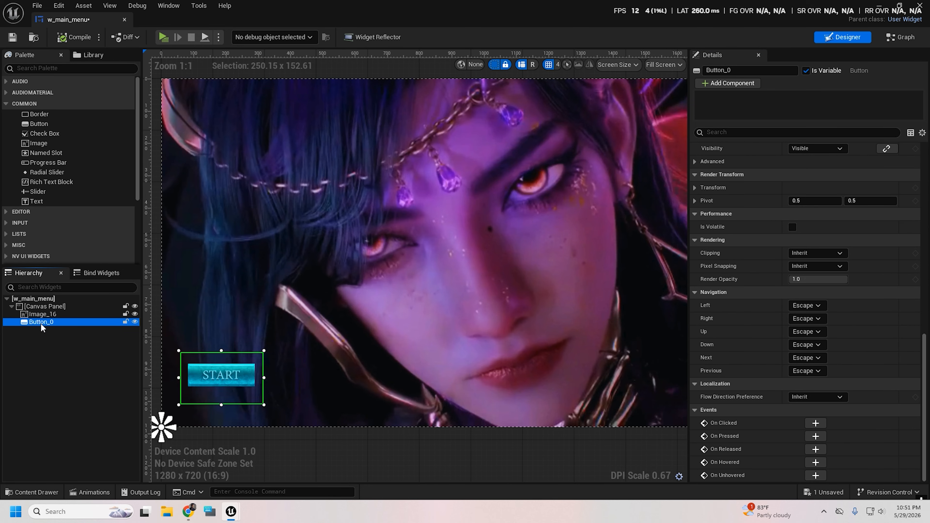
click(42, 322)
text(sat)
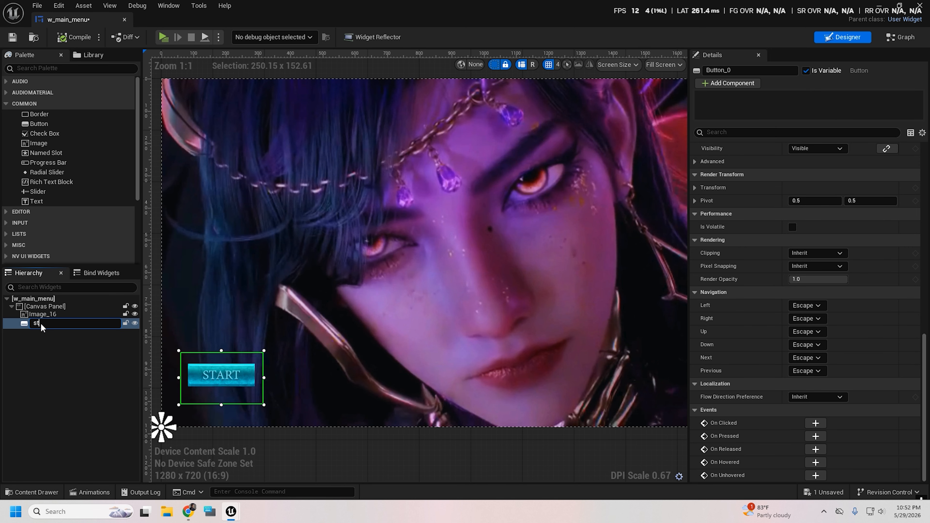
text(rt)
key(Return)
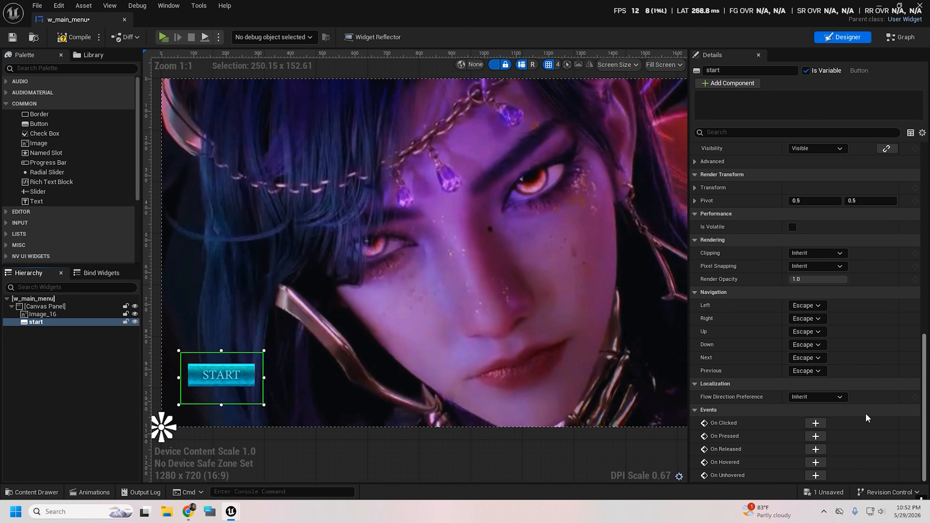
Step: Add an On Clicked event for the start button to the event graph and compile the widget
click(816, 424)
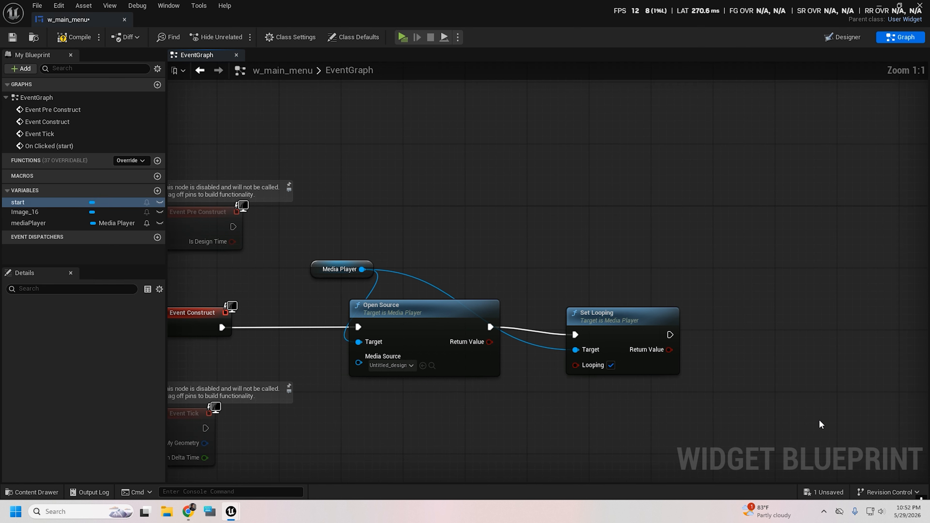
right_drag(788, 252, 598, 287)
right_drag(509, 372, 459, 385)
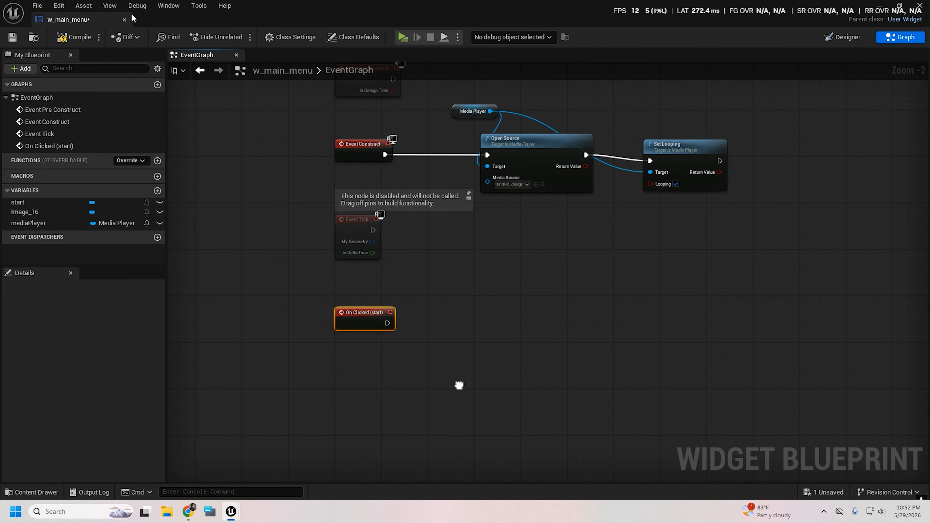
click(79, 37)
Step: Return to the level editor and move the w_main_menu widget from the Movies folder to the Content folder
click(883, 6)
mouse_move(361, 189)
right_down()
mouse_move(362, 154)
mouse_move(361, 234)
mouse_move(362, 189)
right_up()
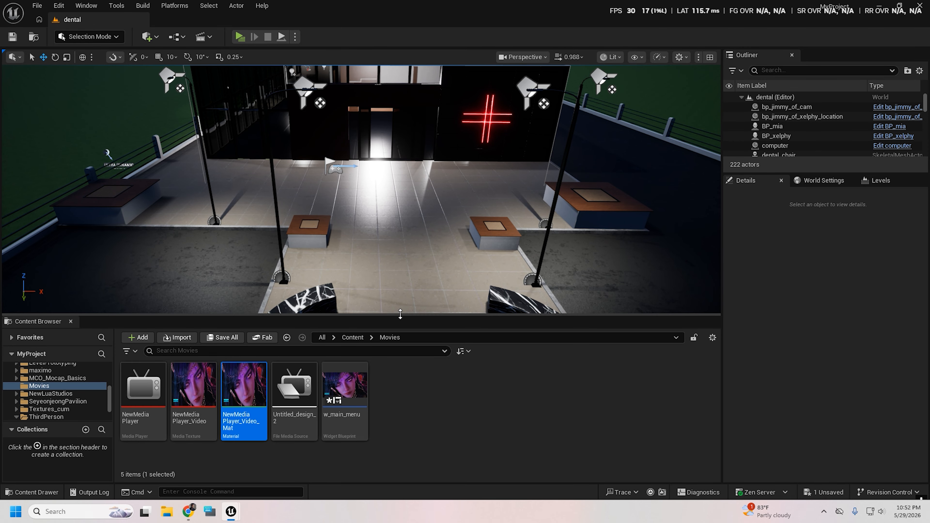
drag(401, 314, 401, 341)
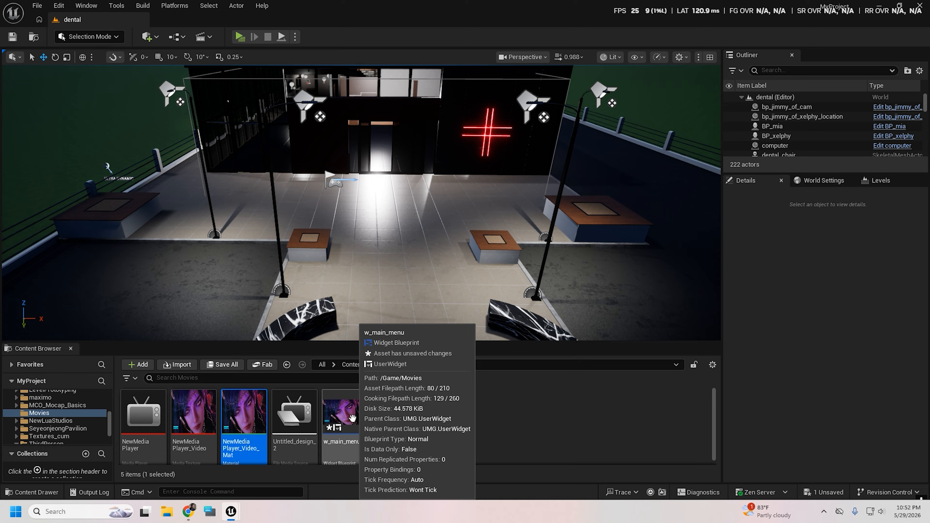
drag(353, 421, 34, 397)
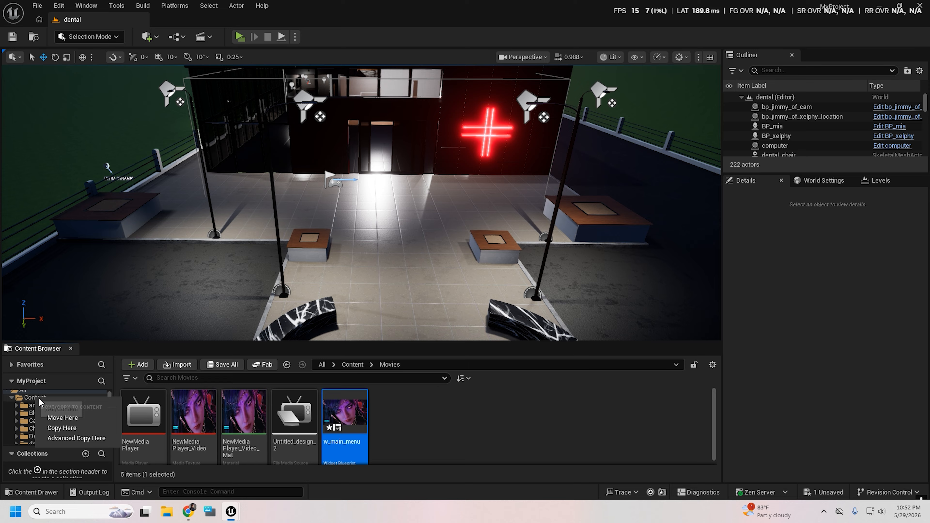
click(66, 415)
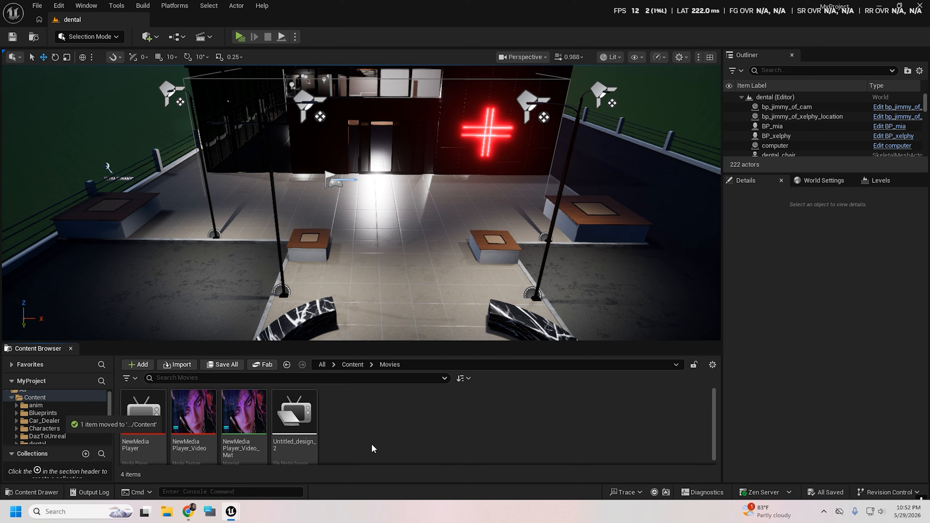
Step: Create a new level named main_menu in the Content folder and save it
click(35, 398)
scroll(217, 420, down, 5)
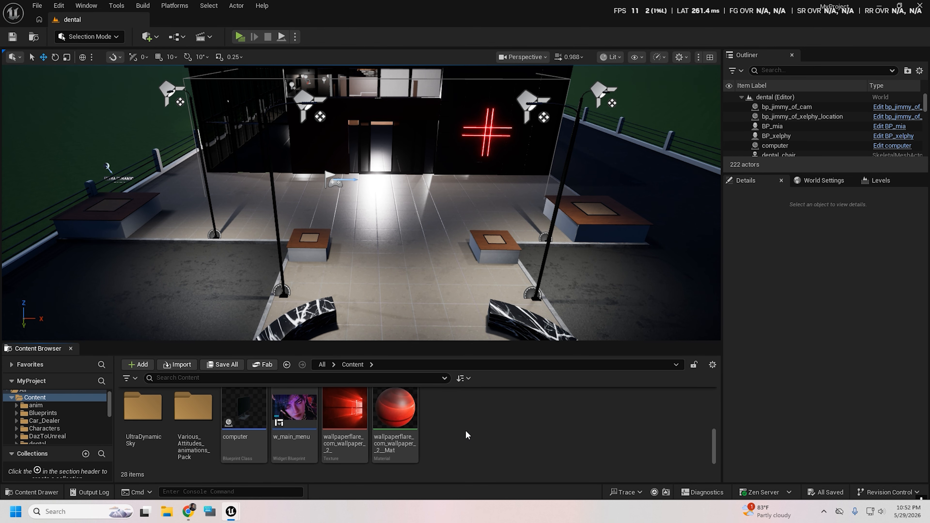
right_click(465, 431)
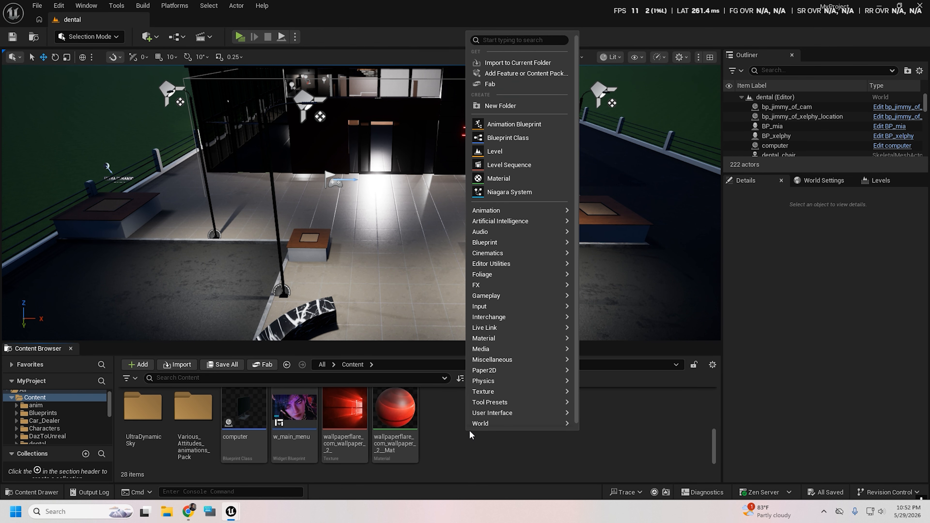
click(513, 151)
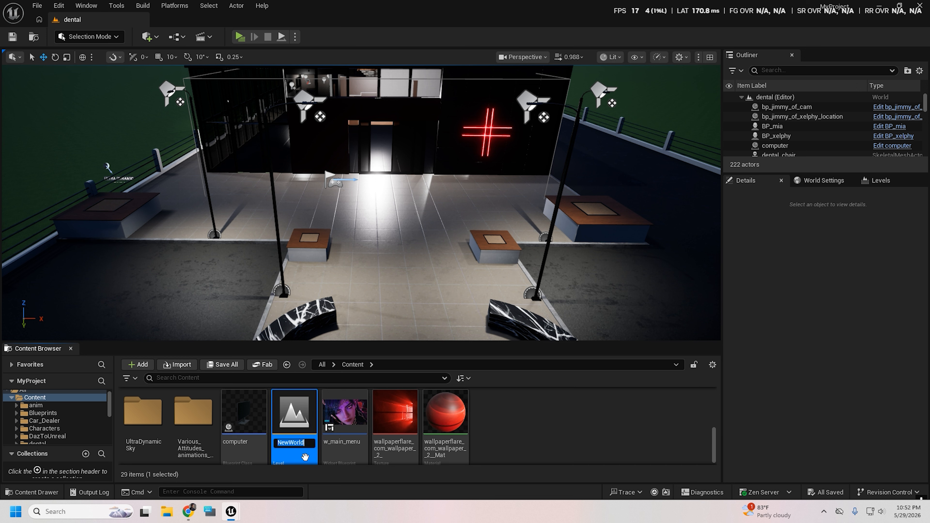
text(main_menu)
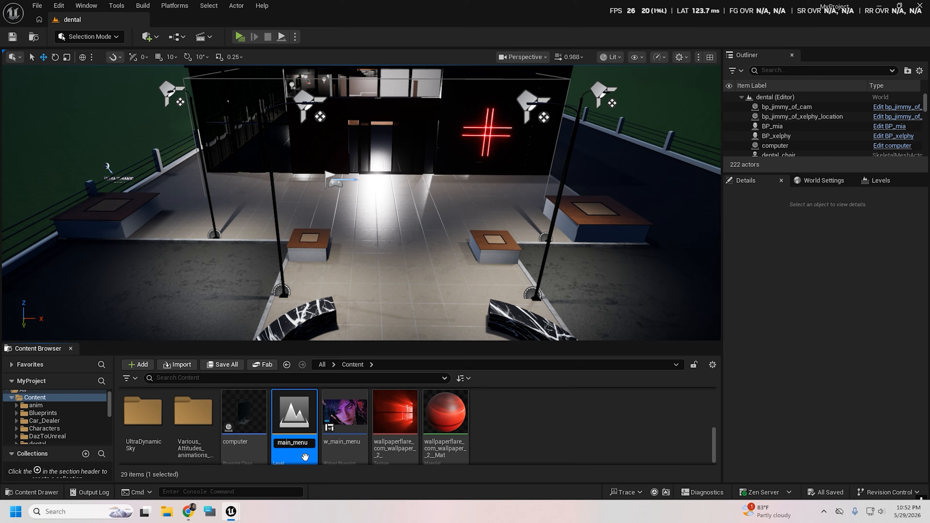
key(Return)
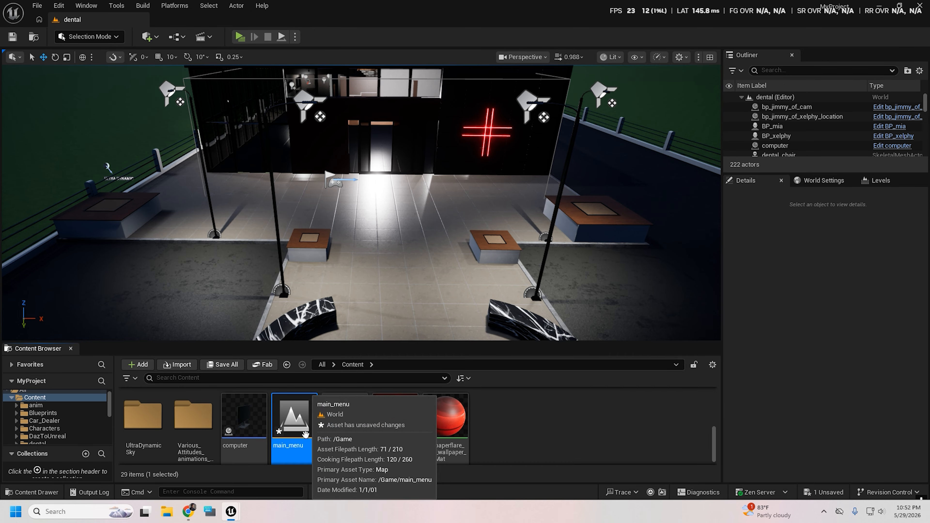
key(ctrl+s)
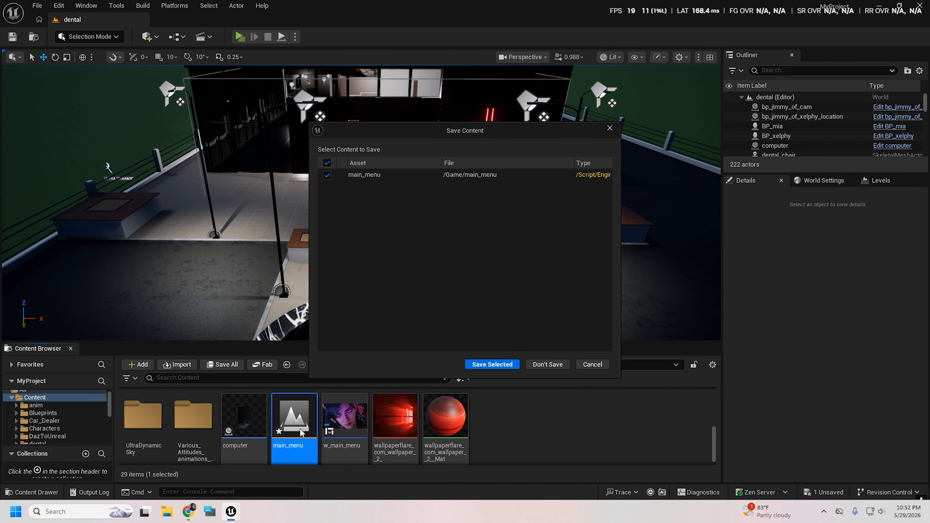
click(495, 365)
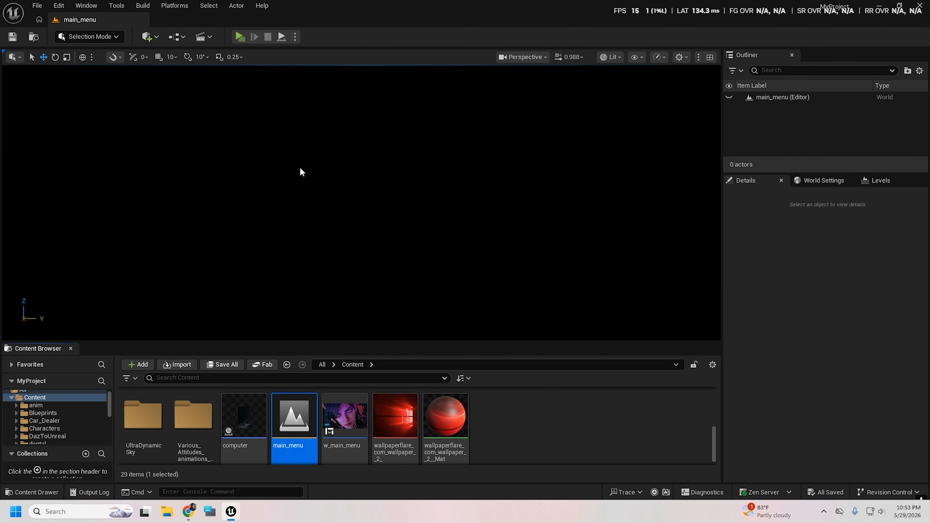
Step: Open the new main_menu level and its level blueprint
drag(432, 339, 460, 330)
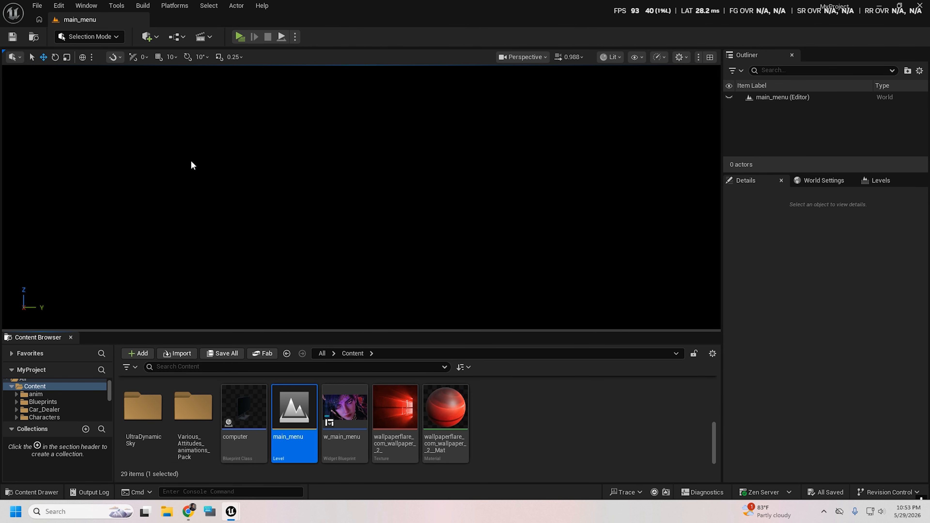
click(177, 36)
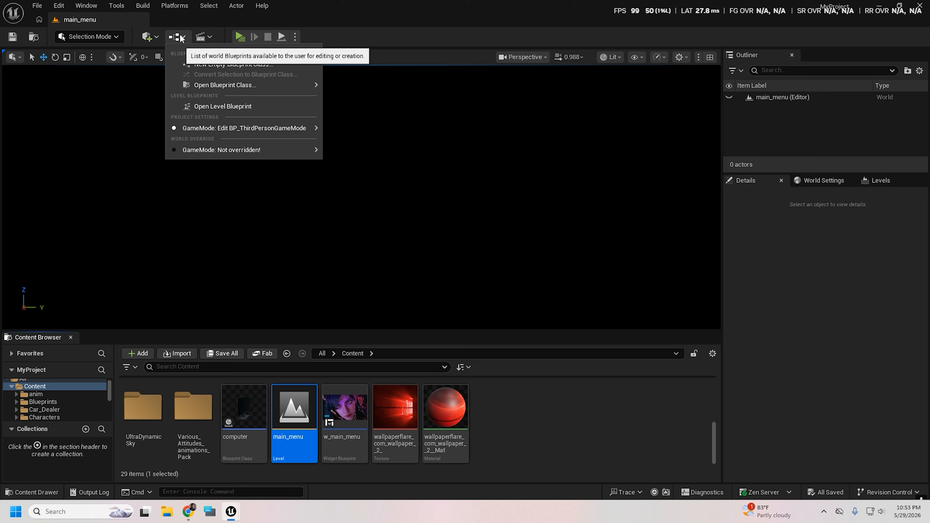
click(210, 107)
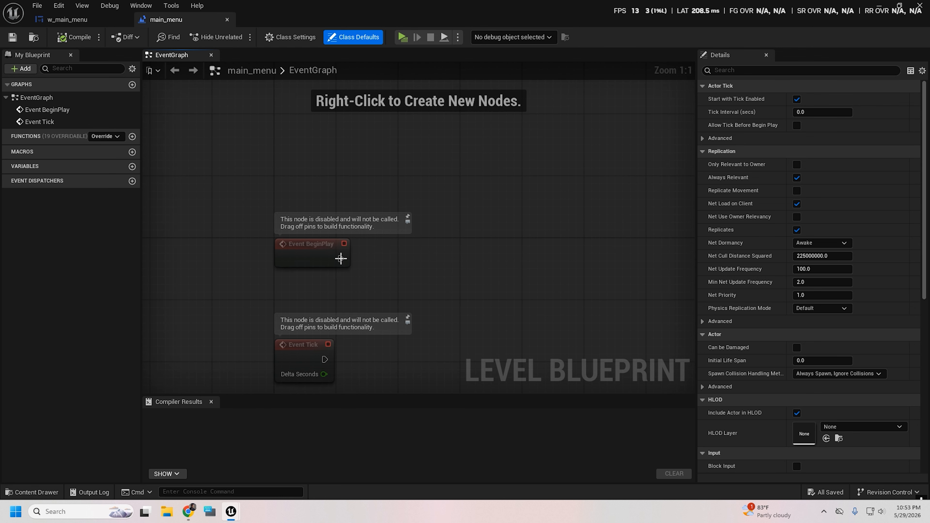
Step: Add a Create Widget node that runs from Event BeginPlay in the main_menu level blueprint
drag(340, 259, 410, 242)
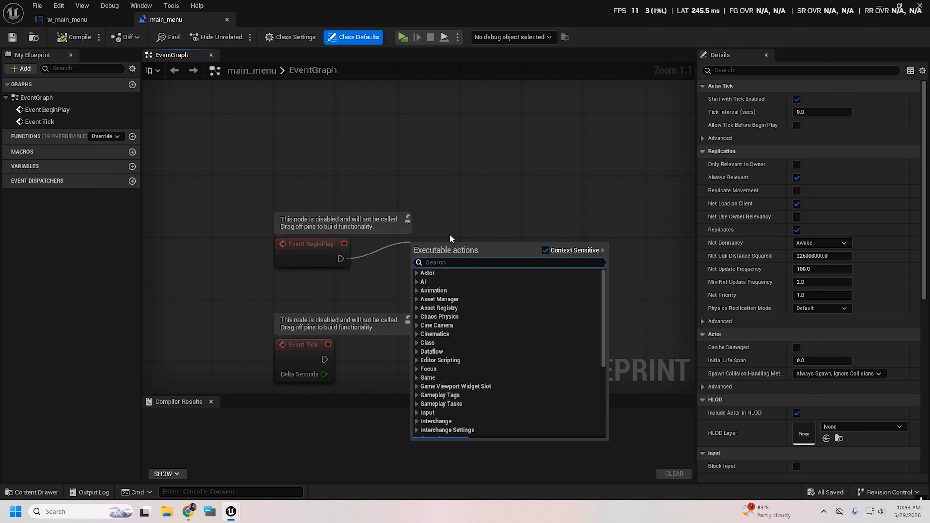
text(creat)
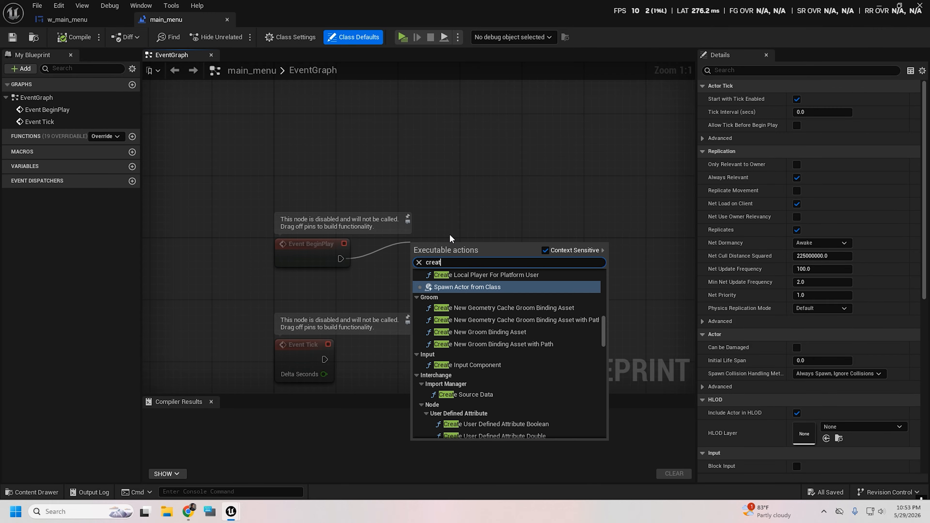
text(e a)
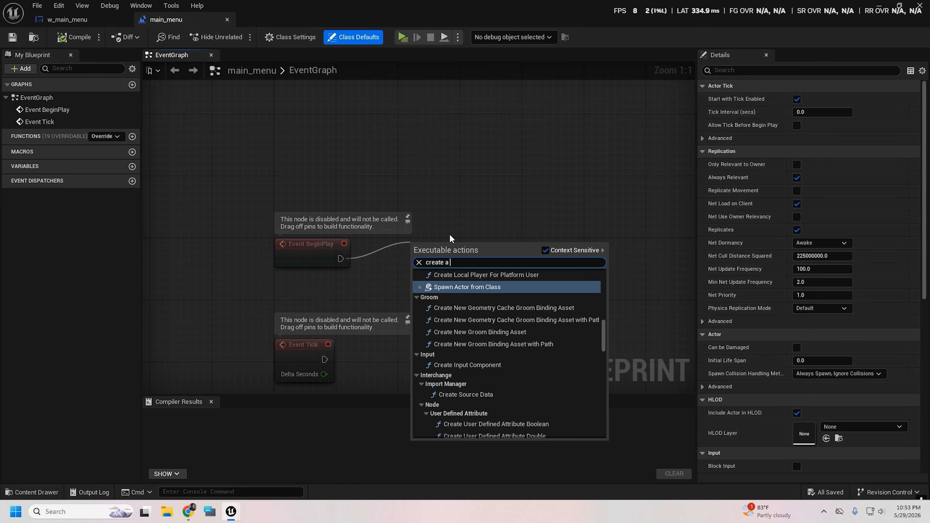
text(  wi)
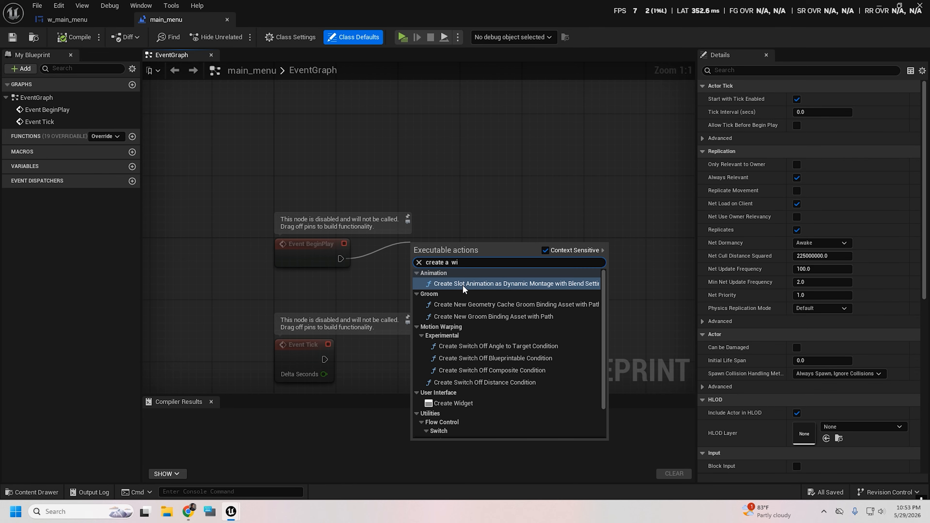
click(464, 401)
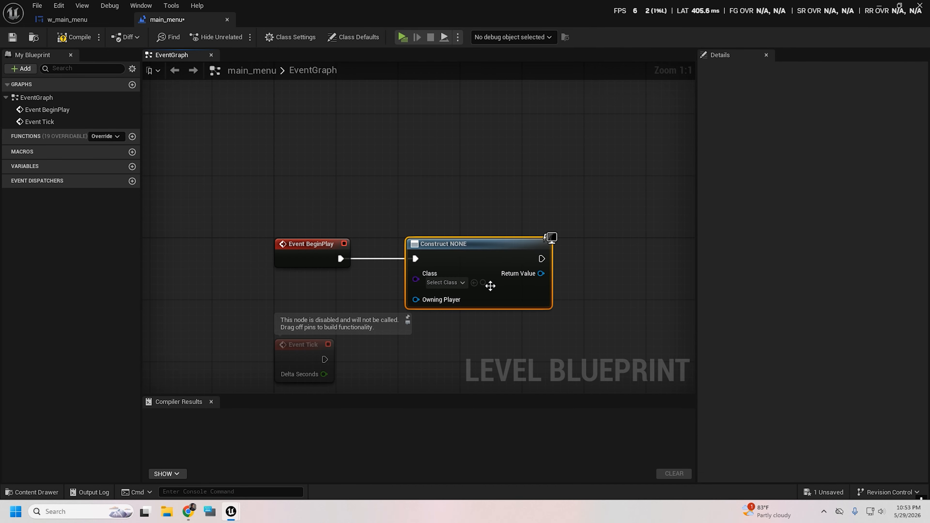
Step: Set the Create Widget node's class to w_main_menu and shift the node slightly upward
click(463, 282)
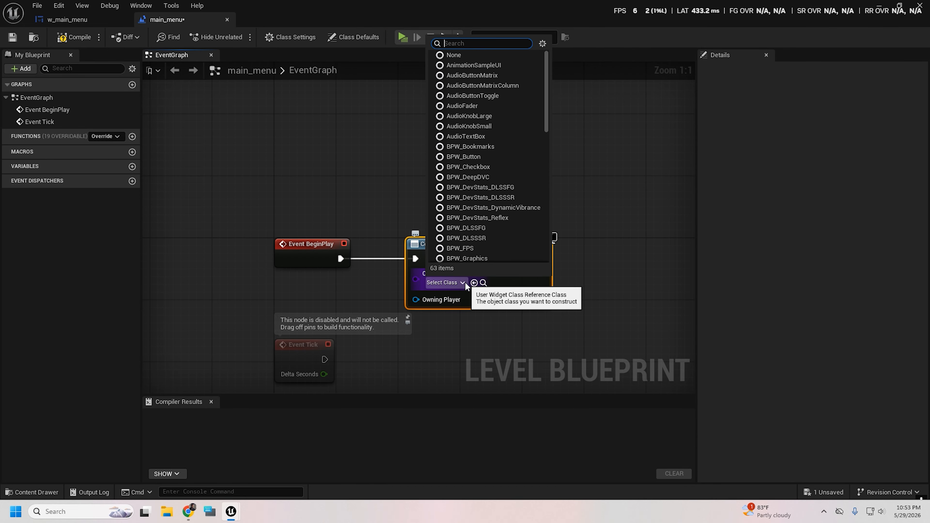
text(w_)
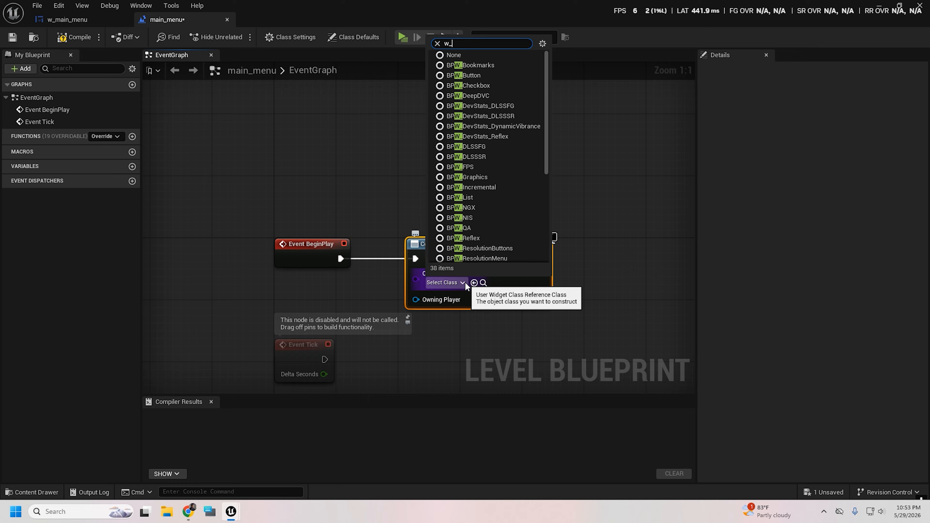
text(ma)
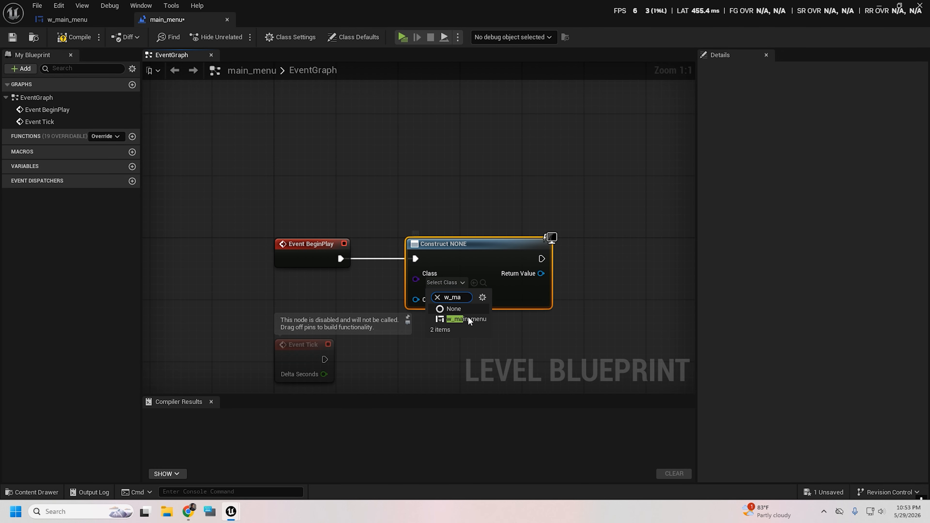
click(467, 319)
right_drag(510, 323, 418, 279)
drag(368, 198, 368, 182)
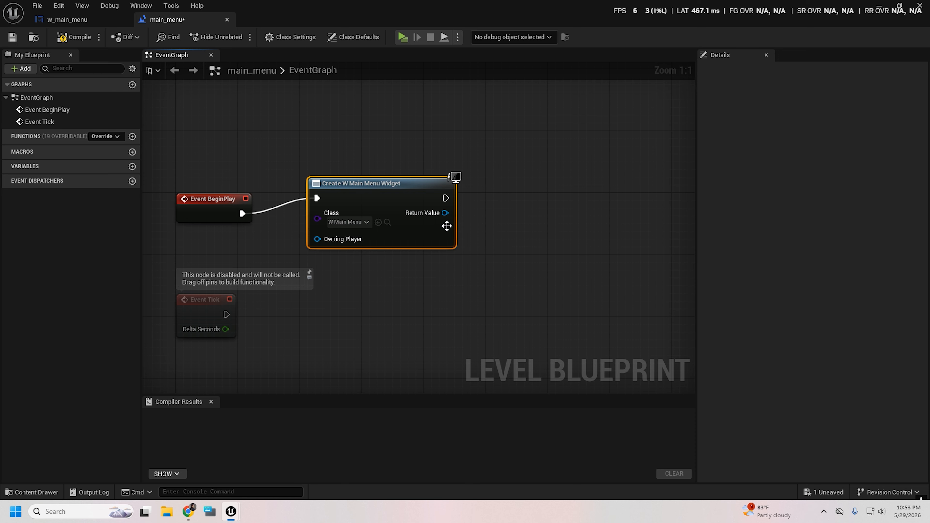
Step: Add an Add to Viewport node from the created widget's Return Value and compile the level blueprint
drag(500, 203, 508, 200)
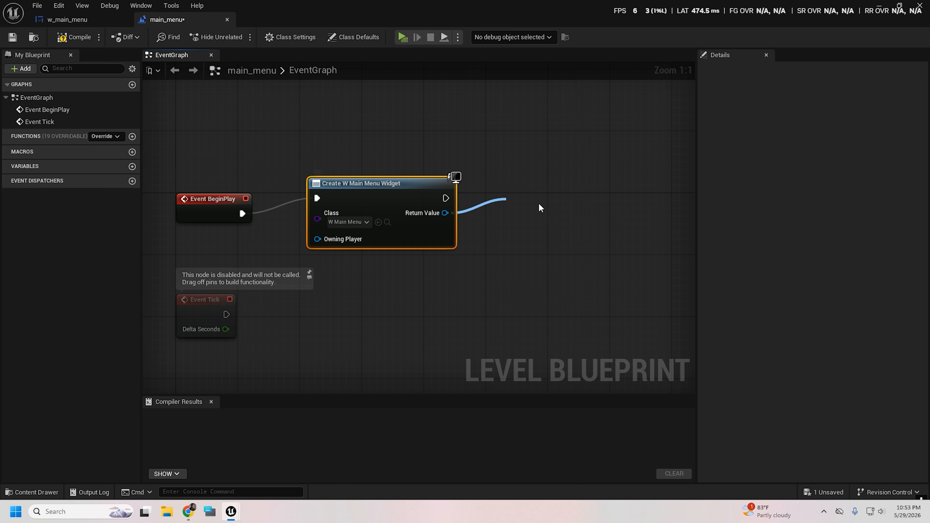
text(a)
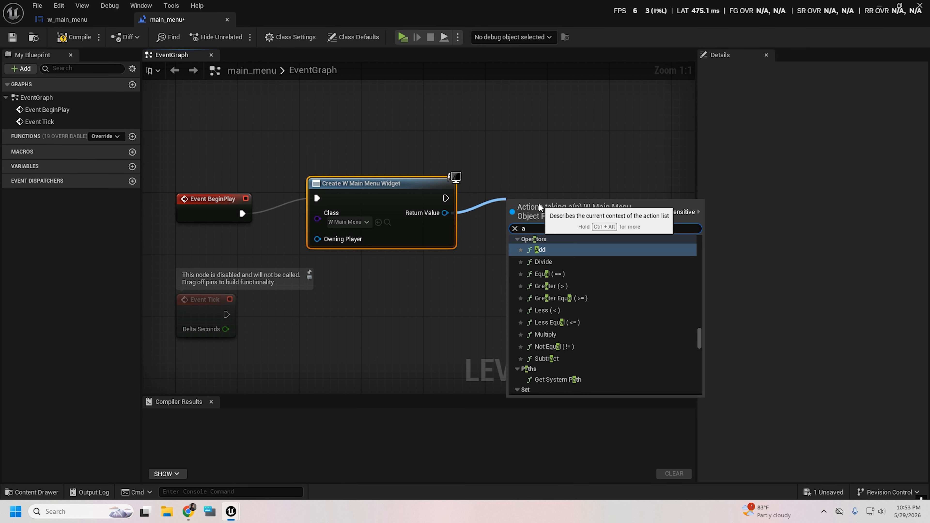
text(dd to)
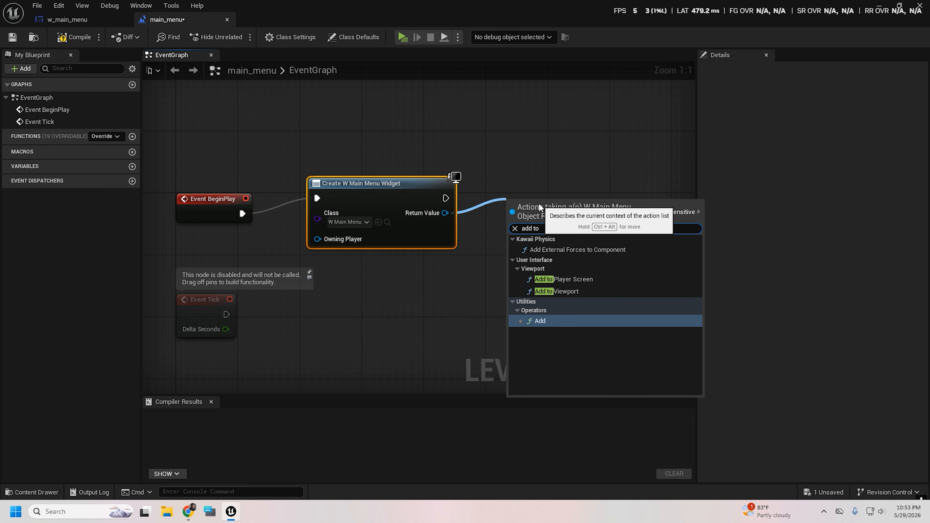
click(594, 292)
drag(537, 212, 547, 195)
click(75, 37)
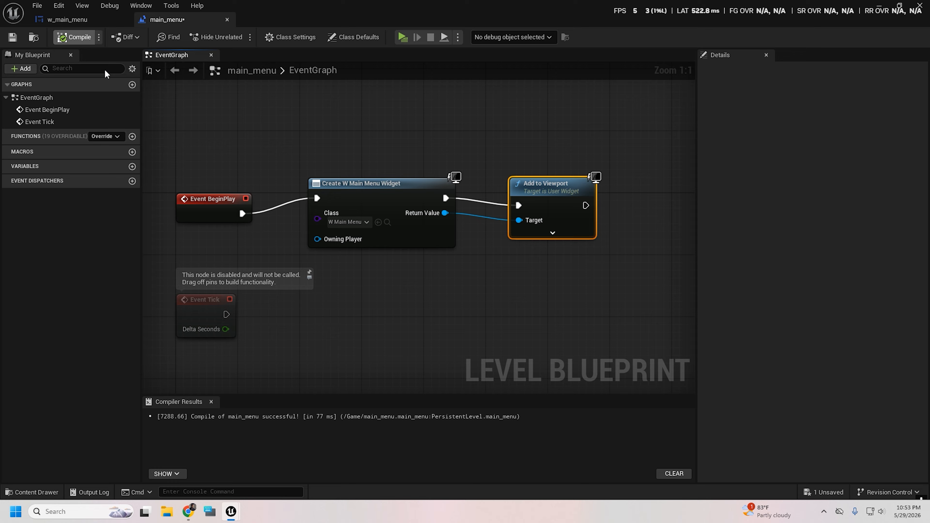
Step: In the w_main_menu event graph, connect an Open Level (by Object Reference) node to On Clicked (start) and set its level to Demo
click(72, 19)
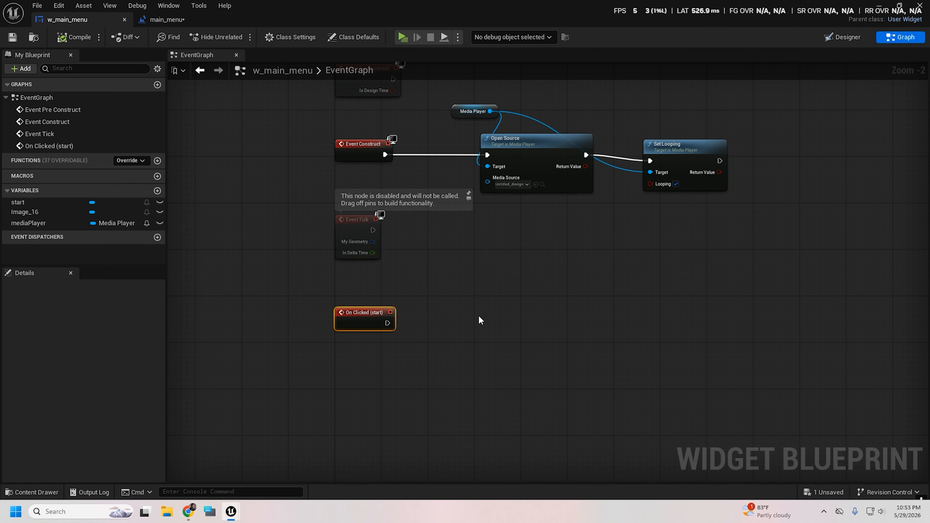
right_drag(465, 319, 439, 303)
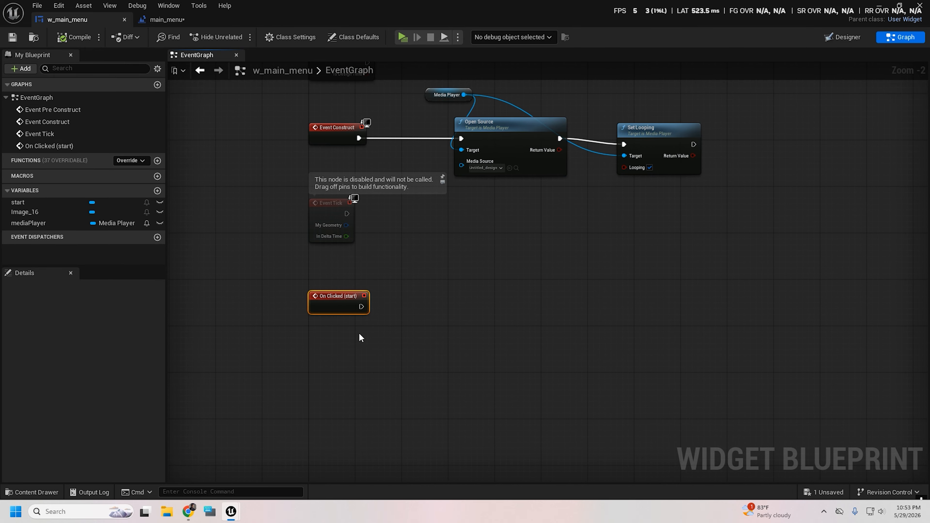
scroll(359, 333, up, 2)
right_drag(356, 335, 325, 349)
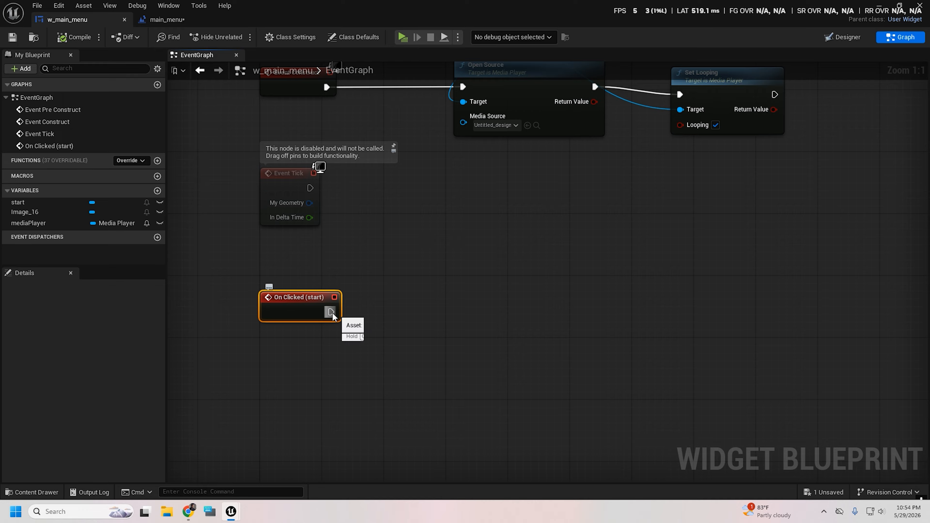
drag(332, 313, 546, 306)
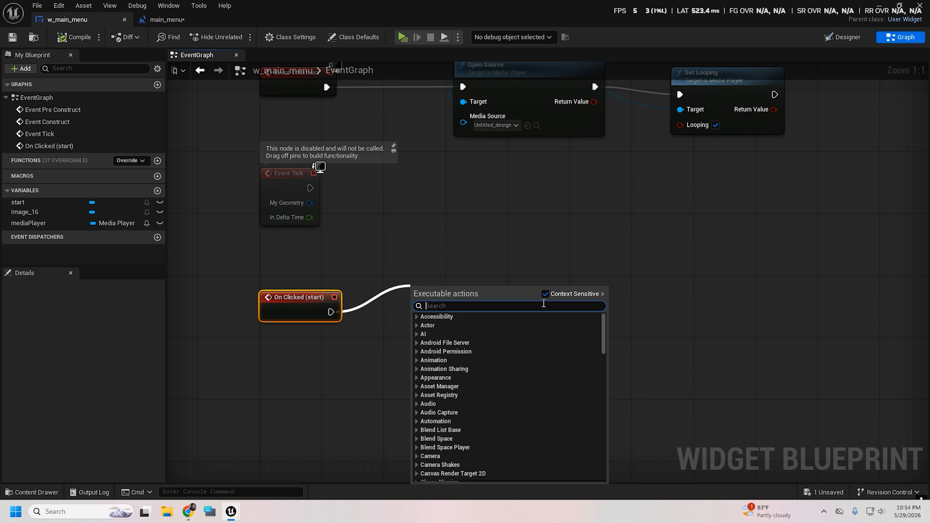
text(open)
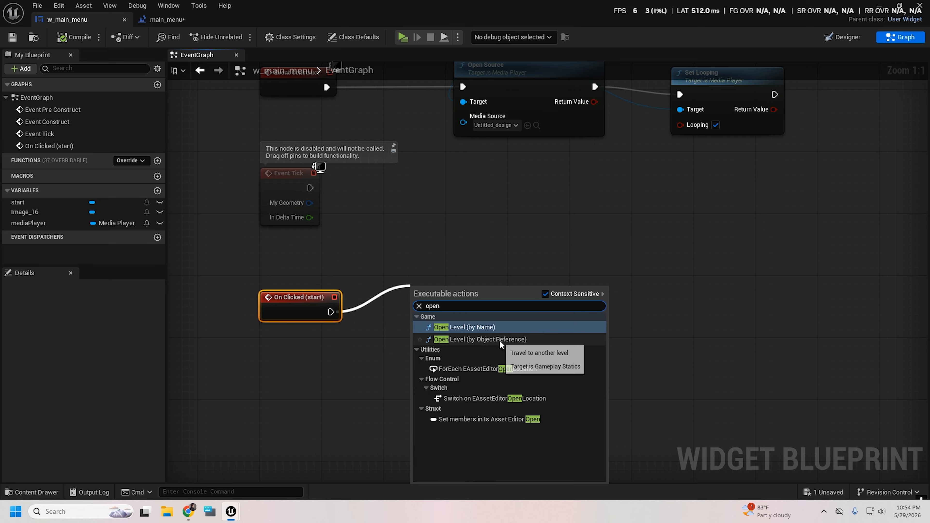
click(499, 340)
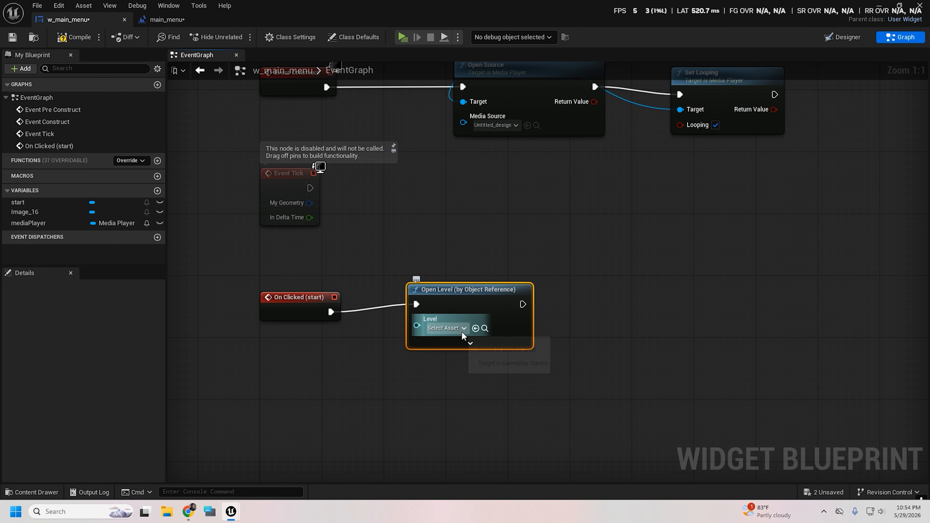
click(462, 332)
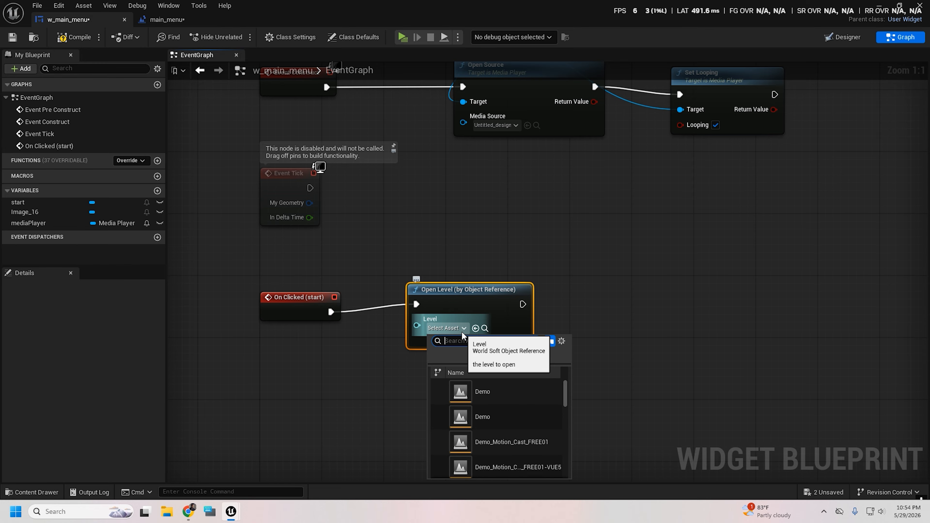
click(505, 394)
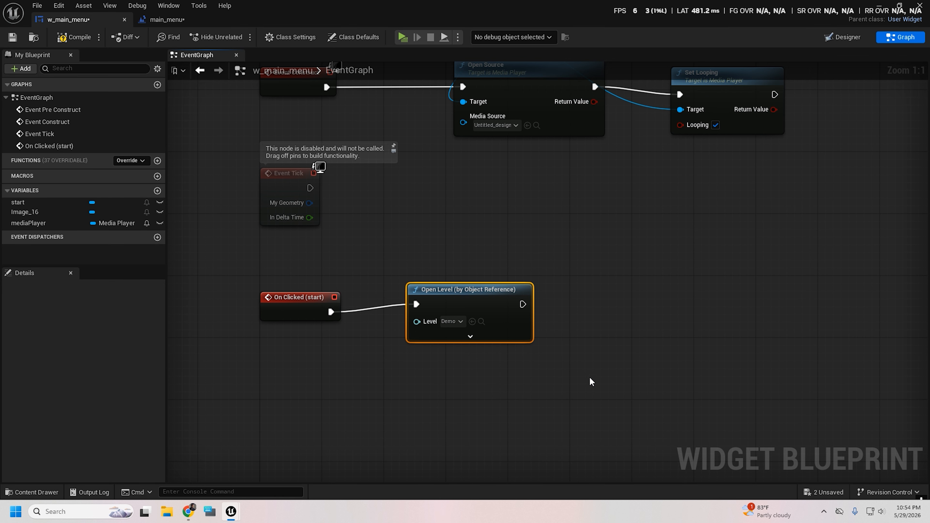
Step: Add a Remove from Parent node after the Open Level node and align it in the same row
drag(512, 303, 650, 300)
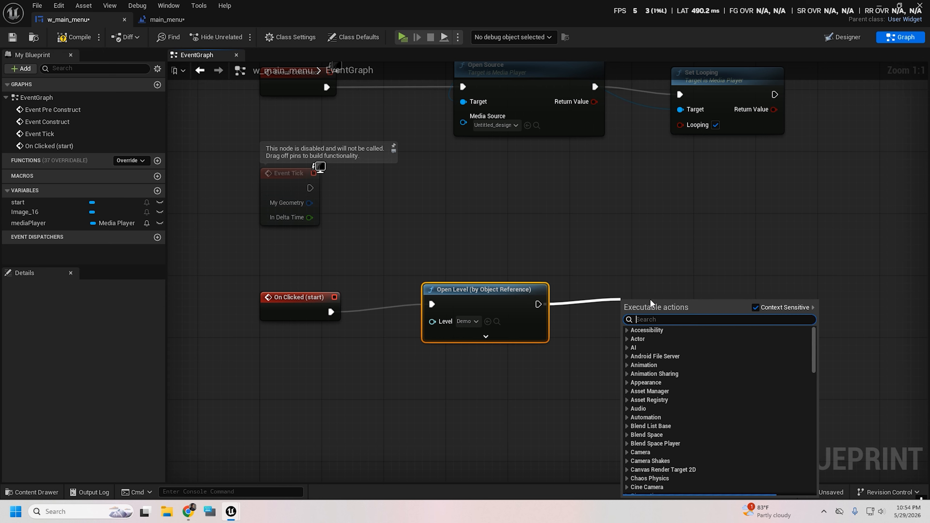
text(remob)
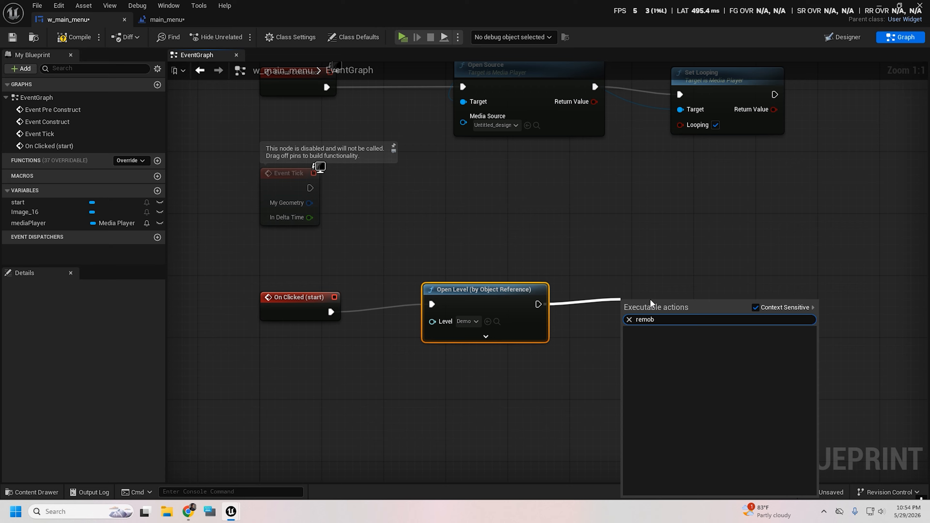
key(BackSpace)
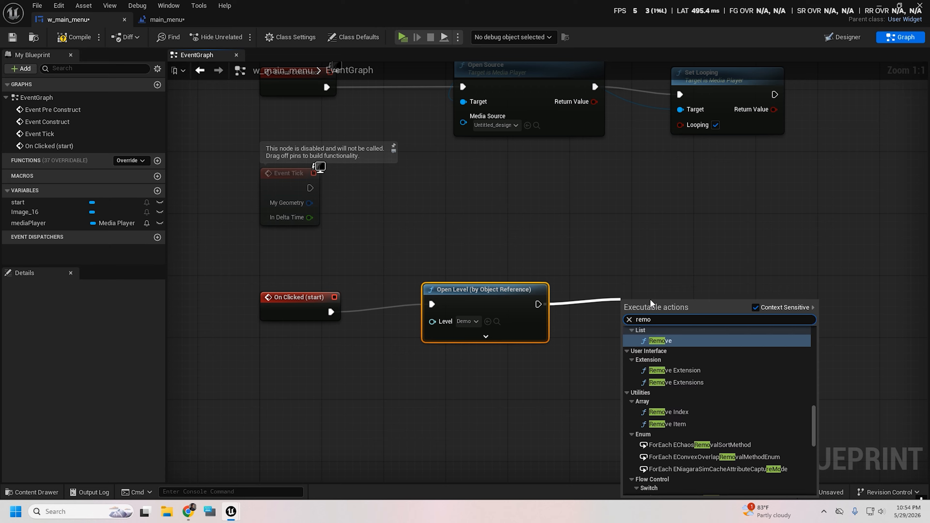
text(ve)
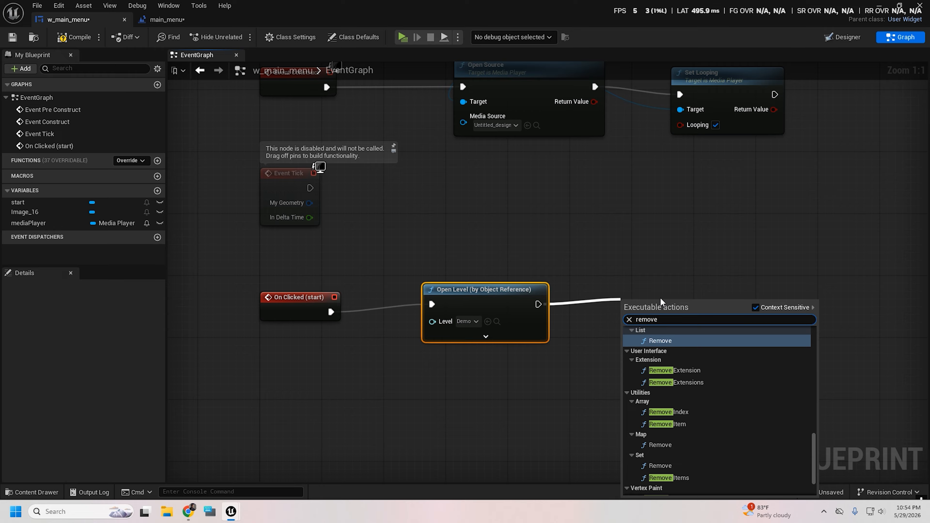
text( f)
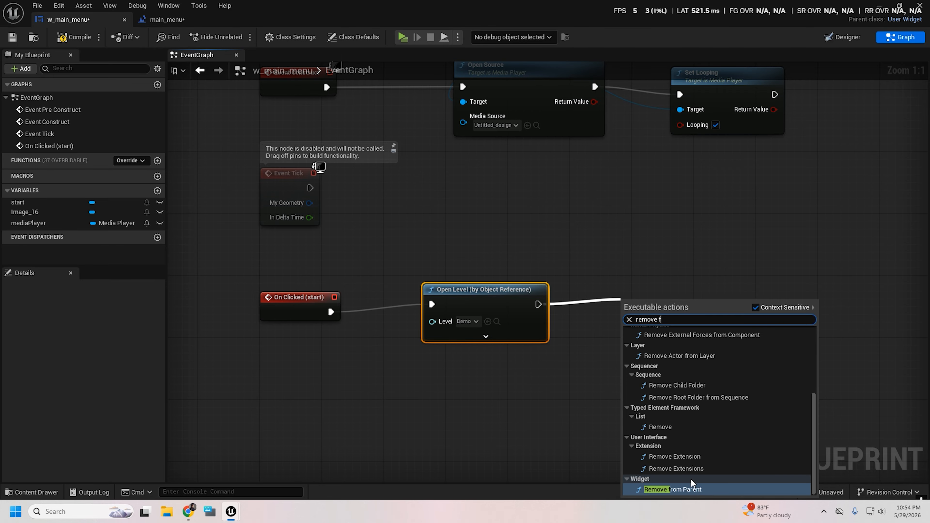
click(692, 488)
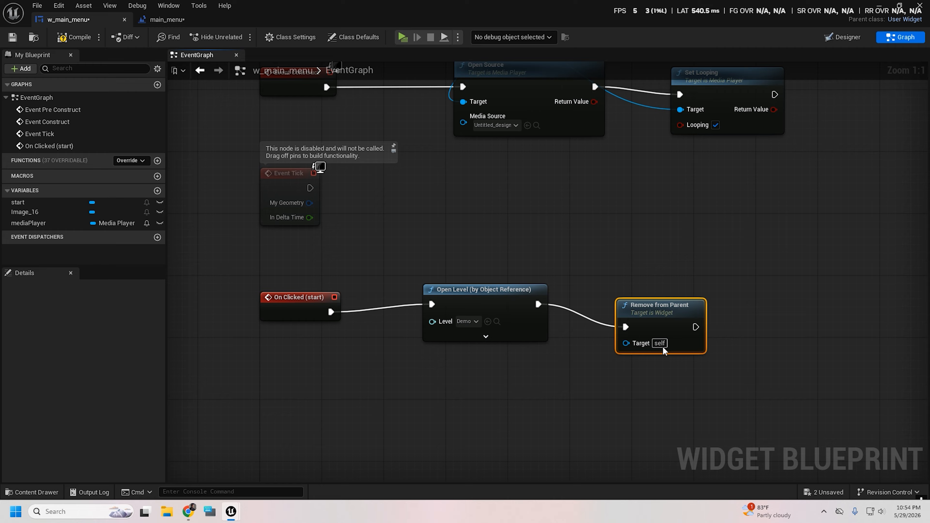
drag(652, 309, 644, 293)
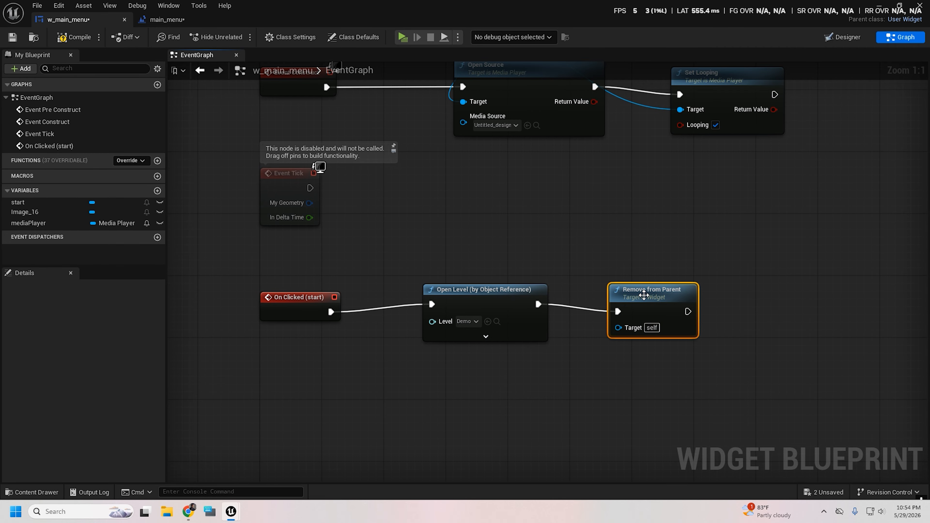
Step: Save all unsaved assets and return to the level editor
click(818, 495)
click(542, 365)
click(880, 6)
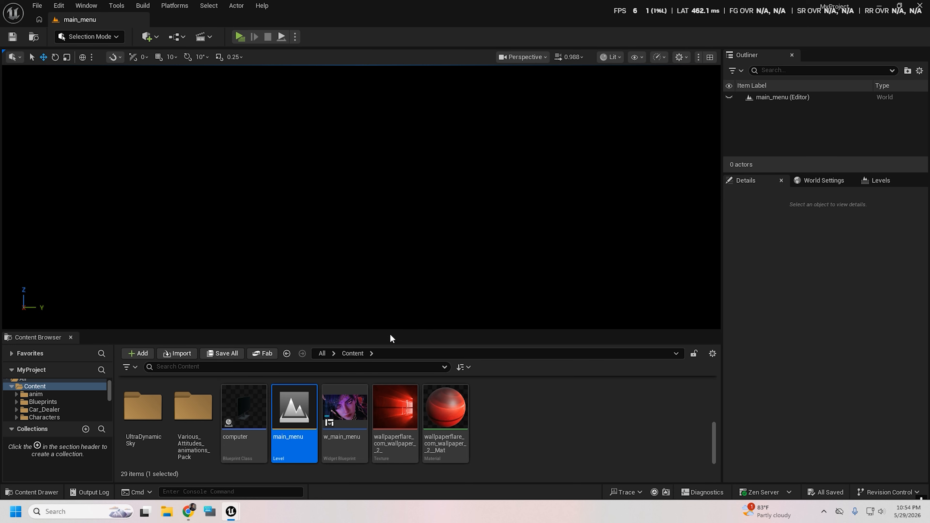
Step: Play the main_menu level in a new editor window and hide the graphics settings overlay in the Demo level
click(295, 36)
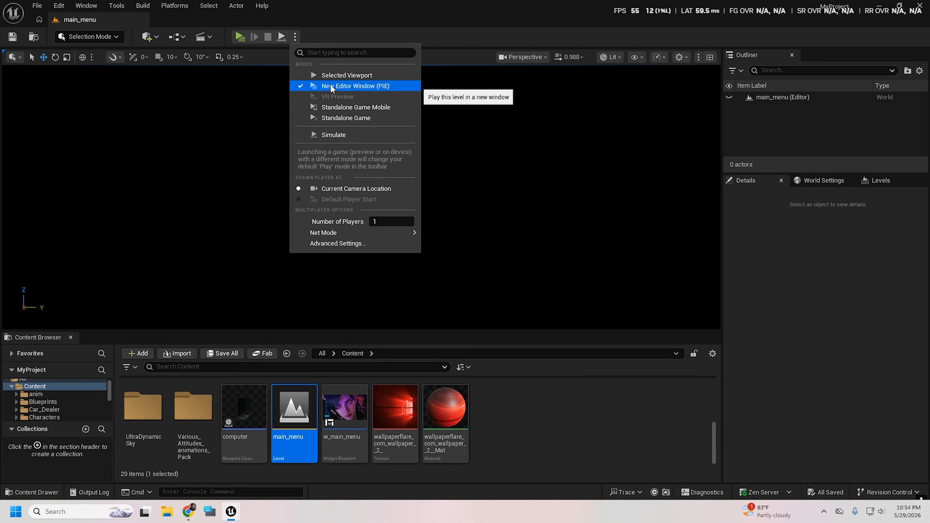
click(239, 36)
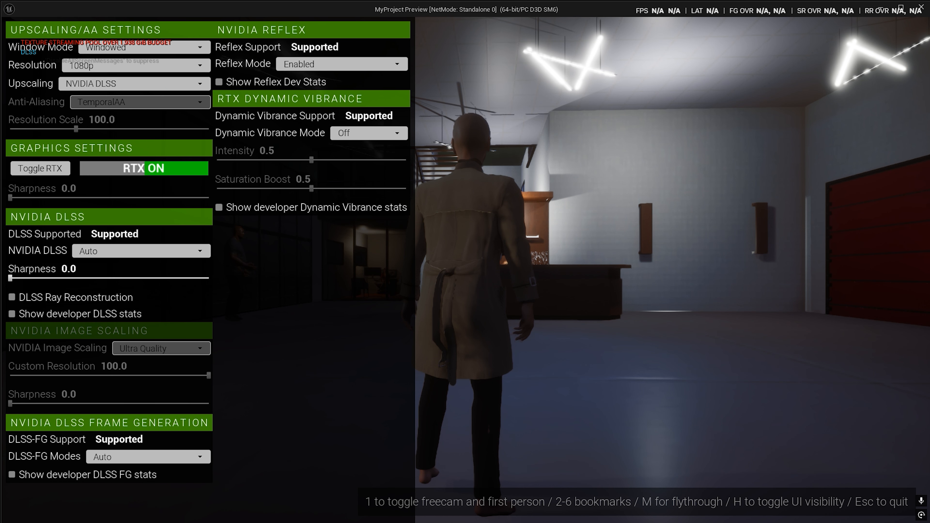
key(s)
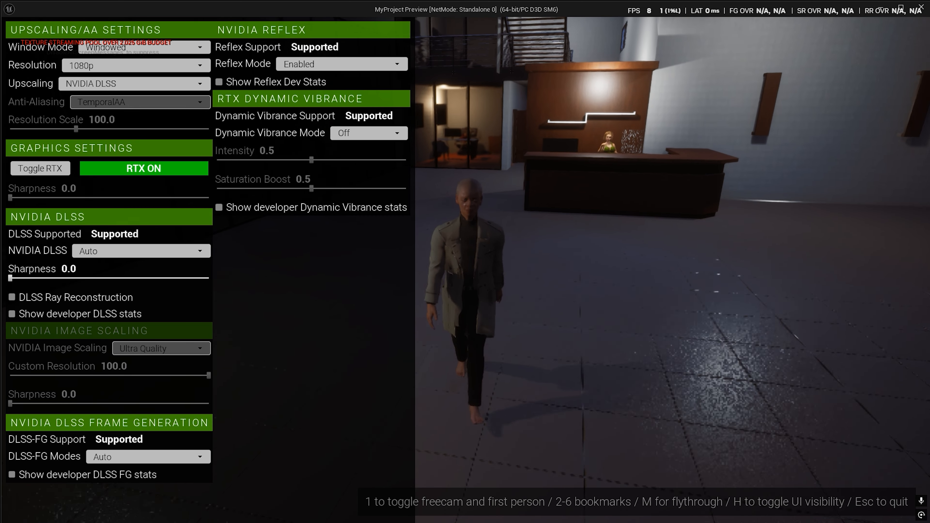
key(d)
key(w)
key(h)
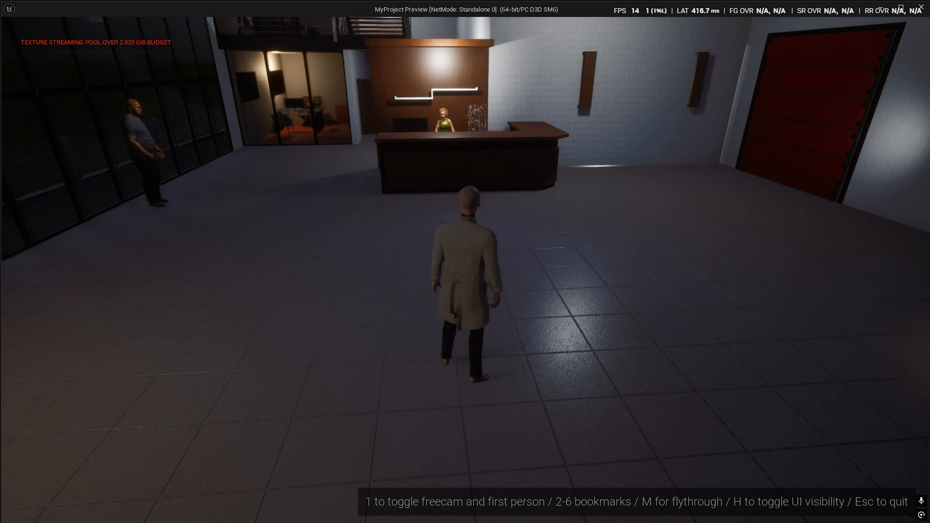
Step: Walk the character outside through the entrance doors, then end the play session and close the message log
key(w)
key(w)
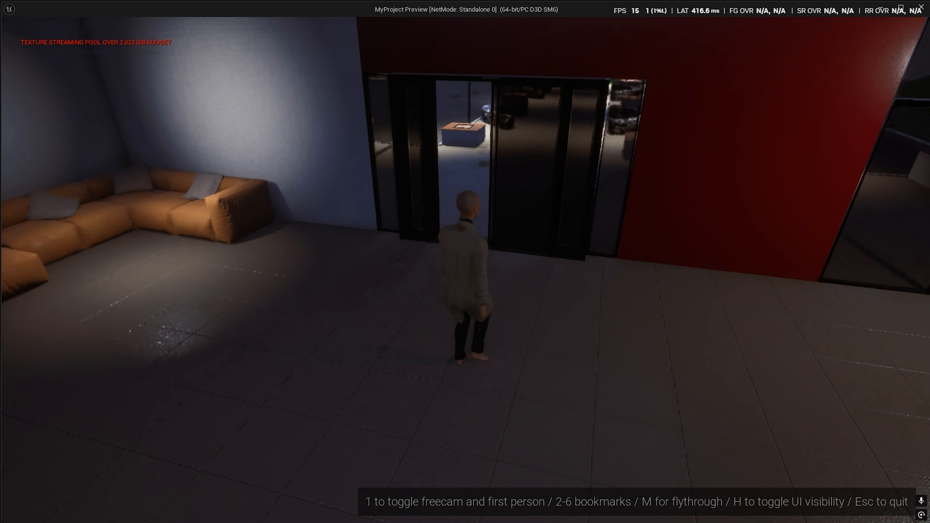
key(w)
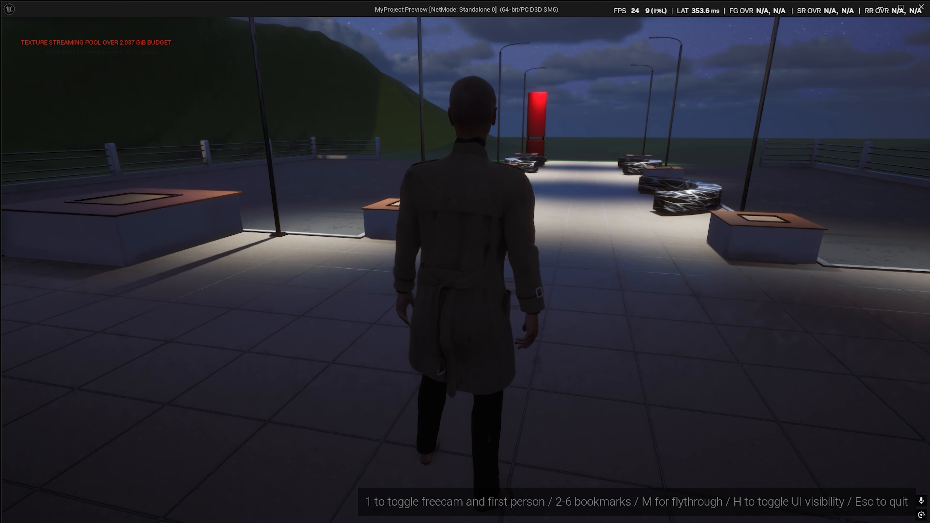
key(Escape)
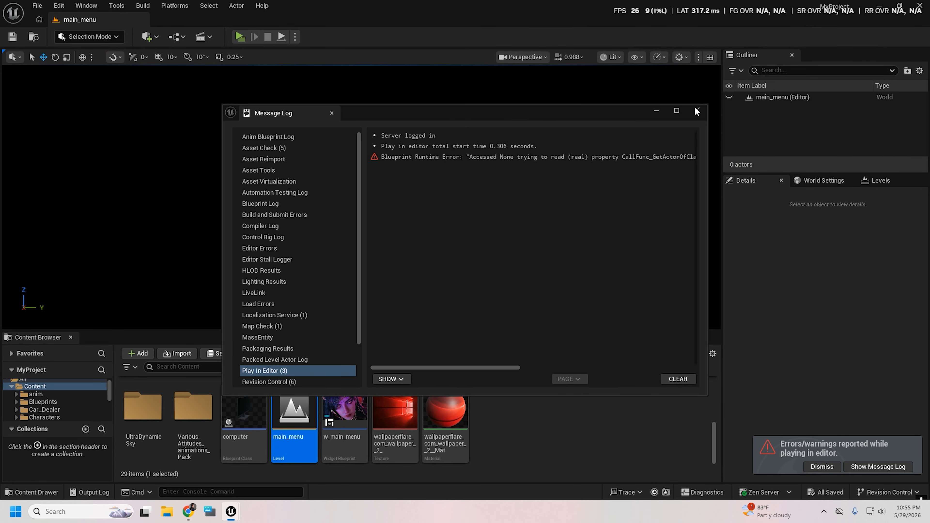
click(696, 111)
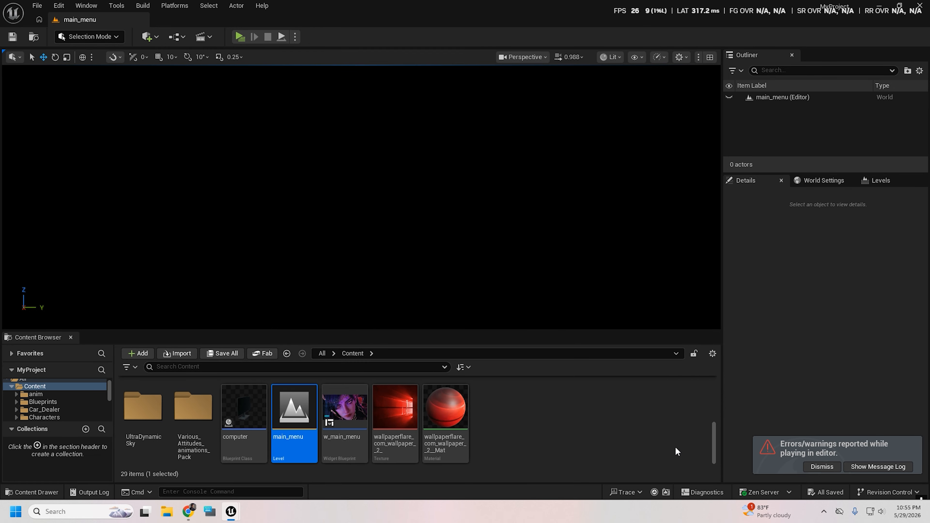